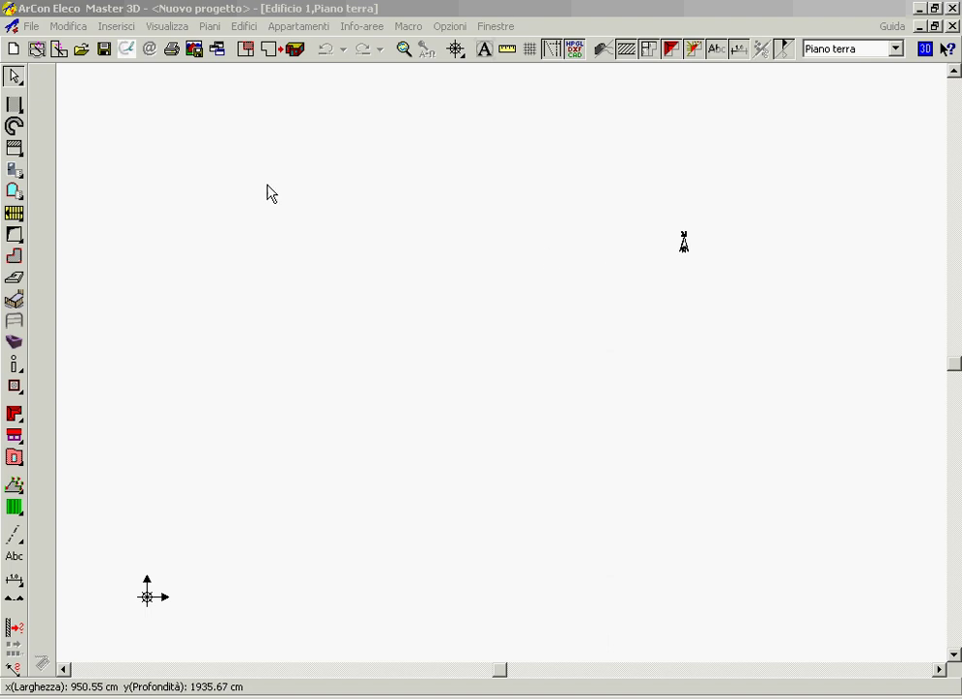
# Step: Start a 2D CAD import and select d.i.a. variante.dwg from the Desktop
pyautogui.click(34, 28)
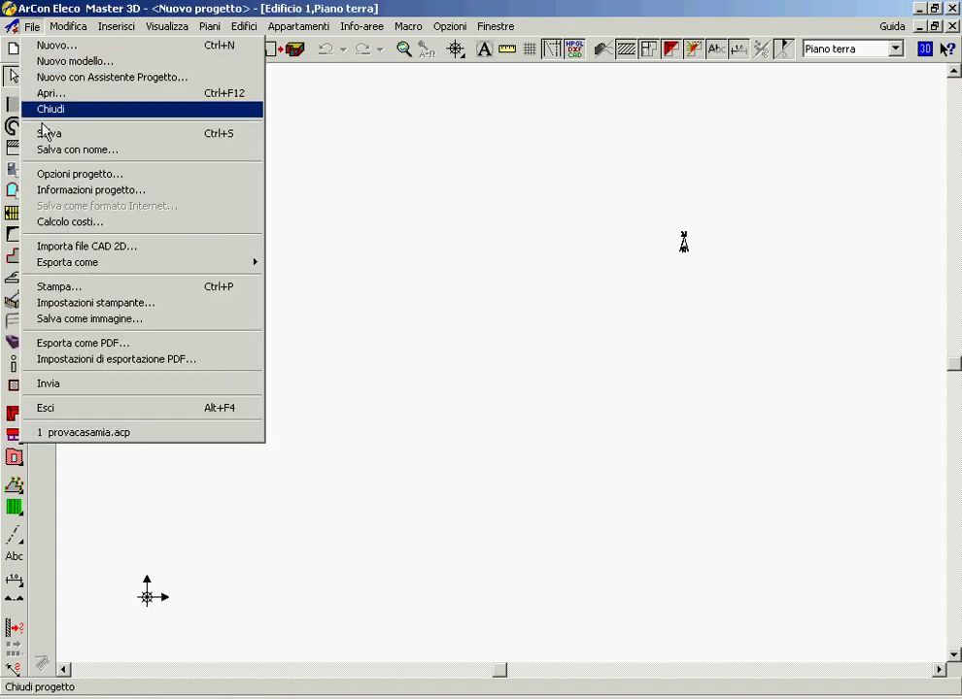
pyautogui.click(83, 247)
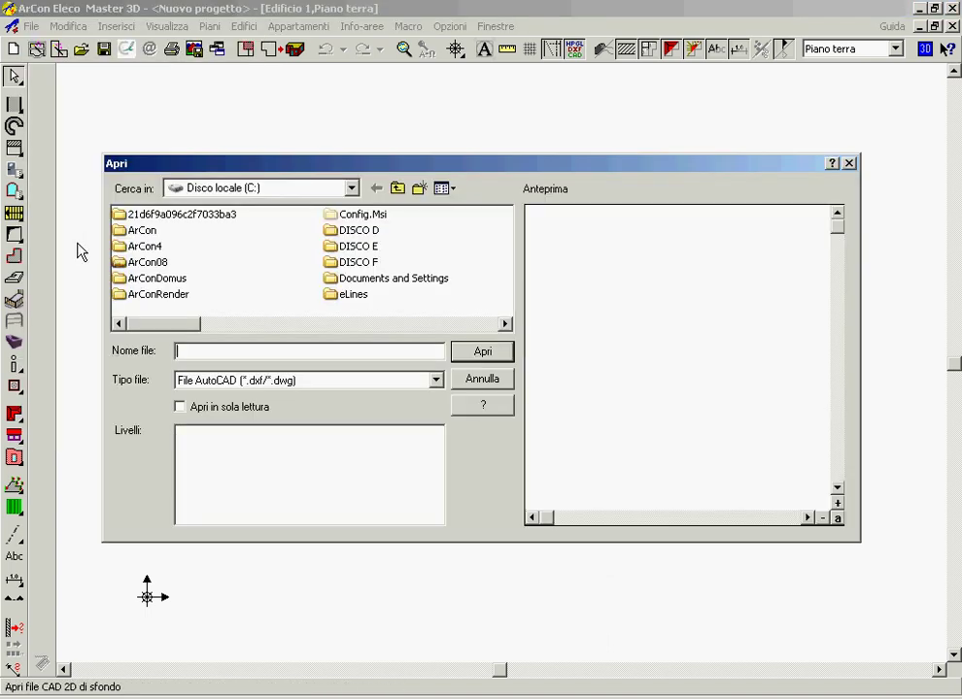
pyautogui.click(351, 193)
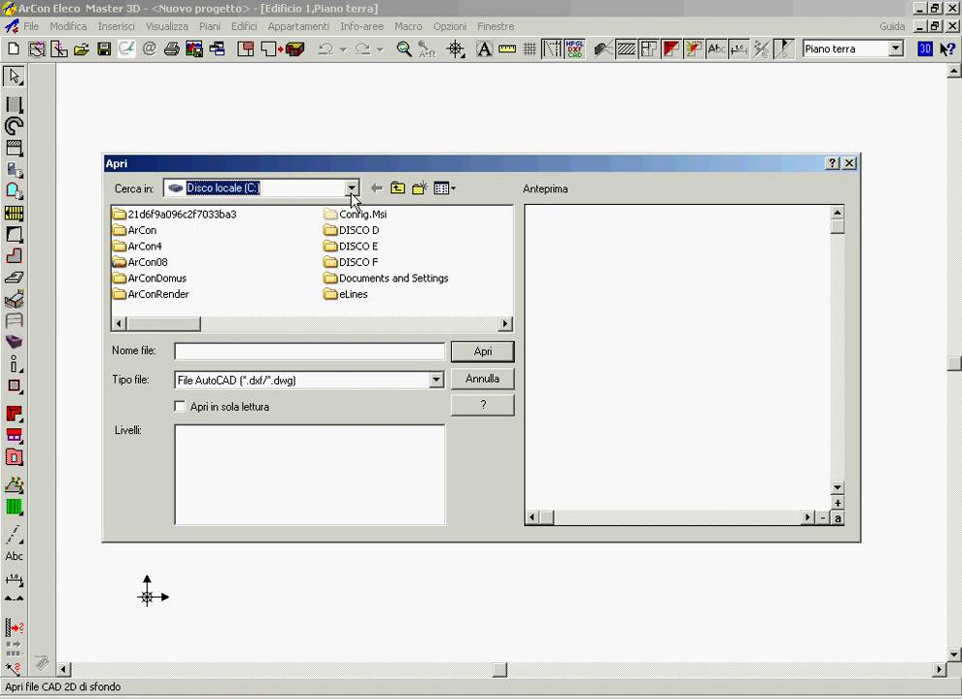
pyautogui.click(351, 190)
pyautogui.click(292, 206)
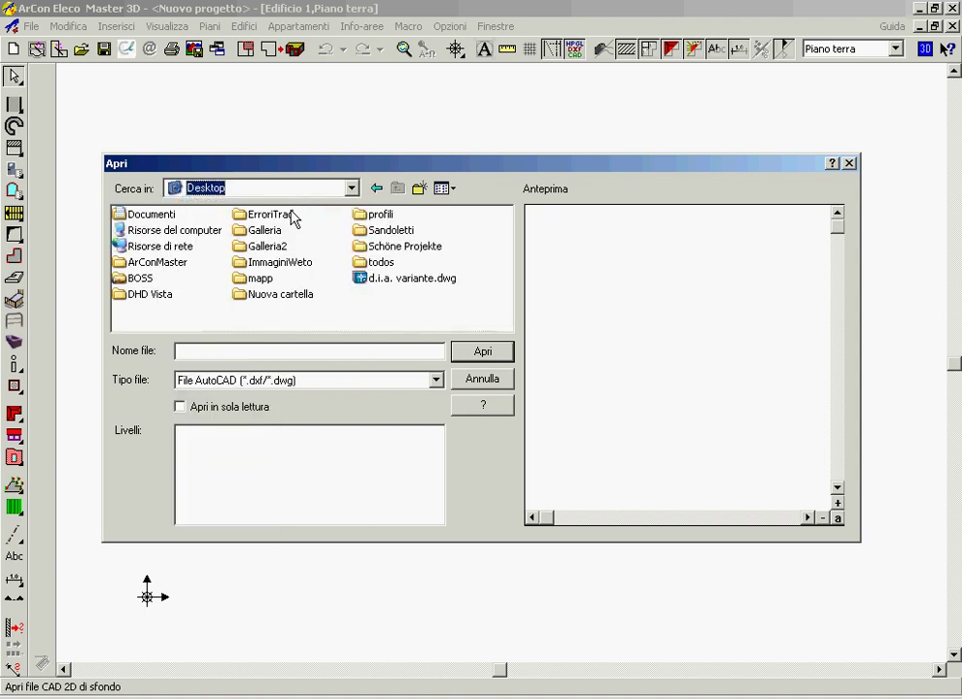
pyautogui.click(373, 279)
# Step: Import the drawing as a background with only the None layer selected
pyautogui.click(206, 448)
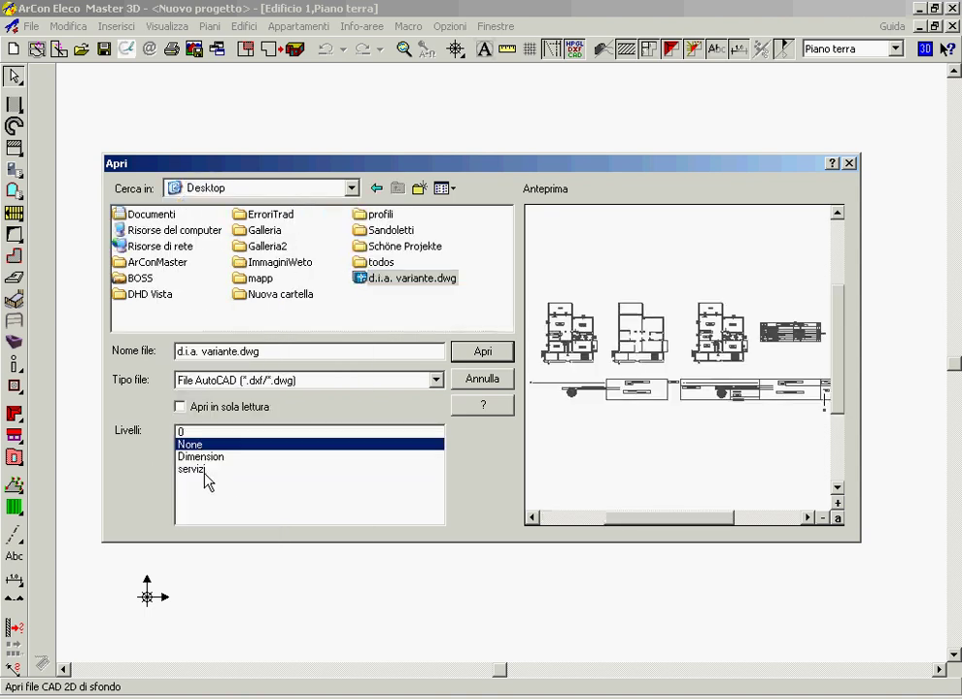
pyautogui.keyDown('shift'); pyautogui.click(205, 471); pyautogui.keyUp('shift')
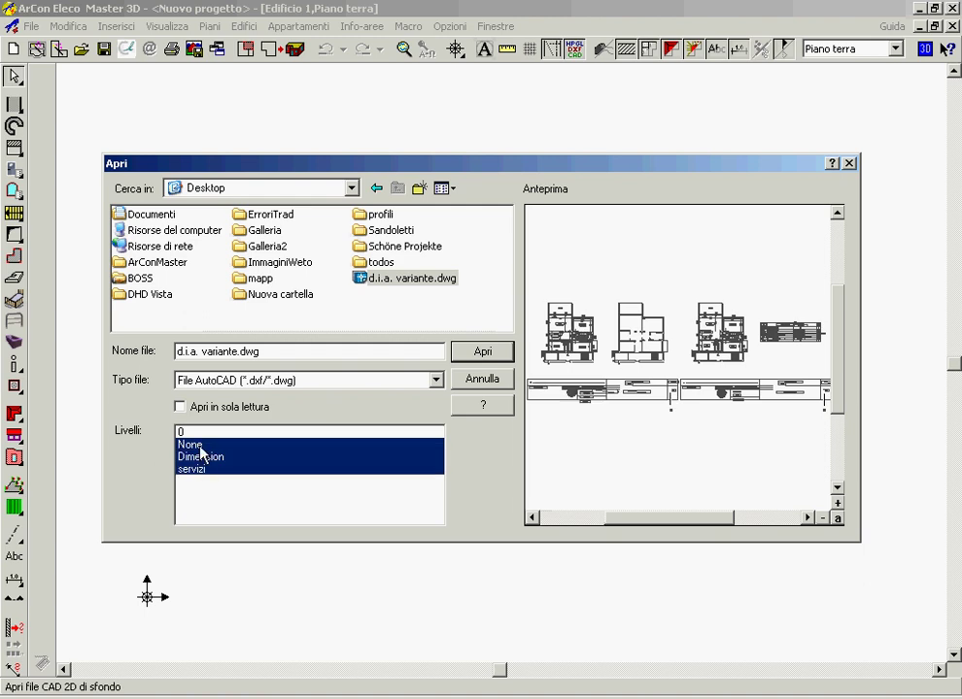
pyautogui.keyDown('ctrl'); pyautogui.click(201, 457); pyautogui.keyUp('ctrl')
pyautogui.click(206, 449)
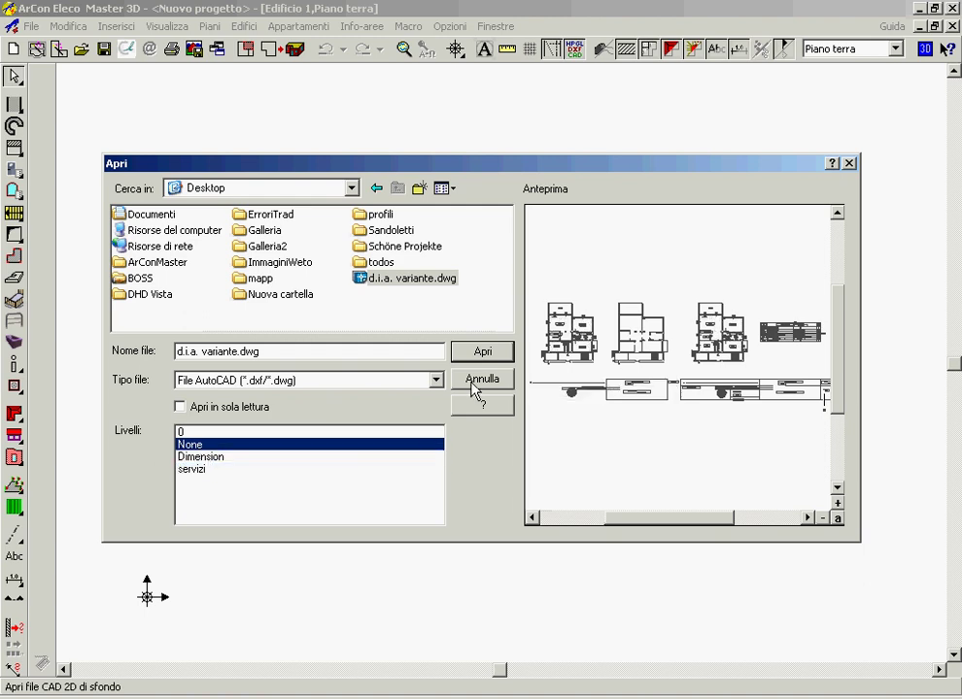
pyautogui.click(482, 355)
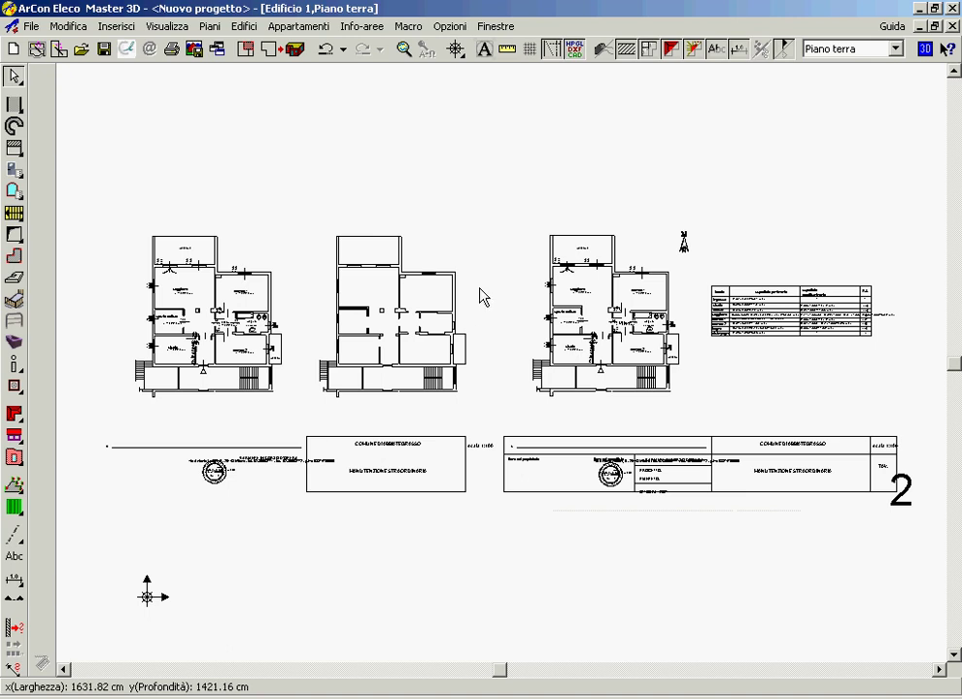
# Step: Zoom in on the balcony corner and measure its wall thickness, about 12.5 cm
pyautogui.click(403, 47)
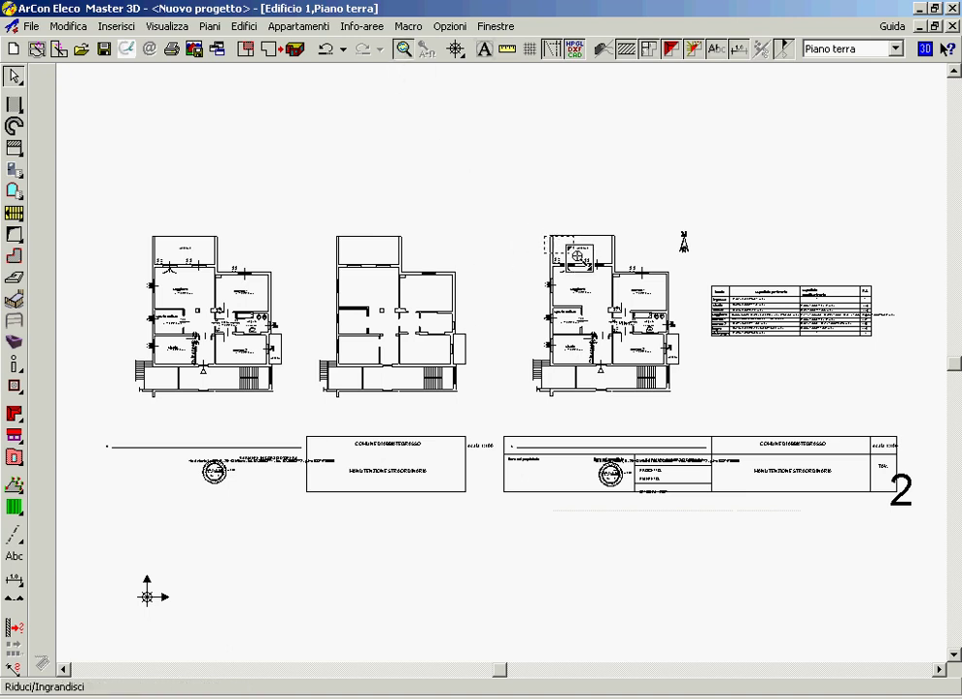
pyautogui.moveTo(570, 251); pyautogui.dragTo(595, 282)
pyautogui.scroll(1, 99, 286)
pyautogui.scroll(1, 58, 486)
pyautogui.click(14, 670)
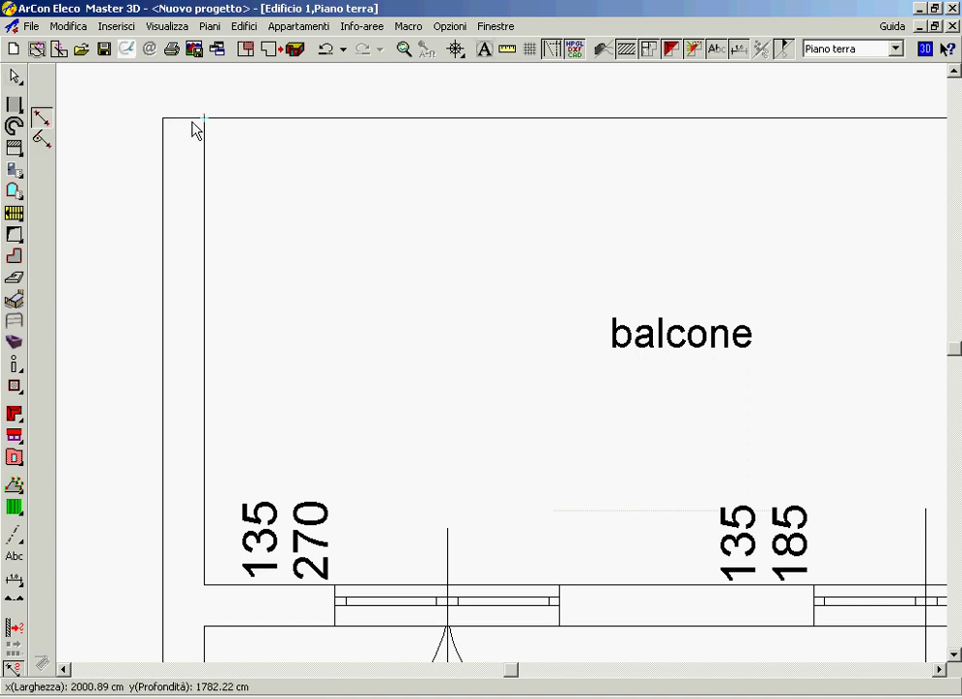
pyautogui.click(164, 119)
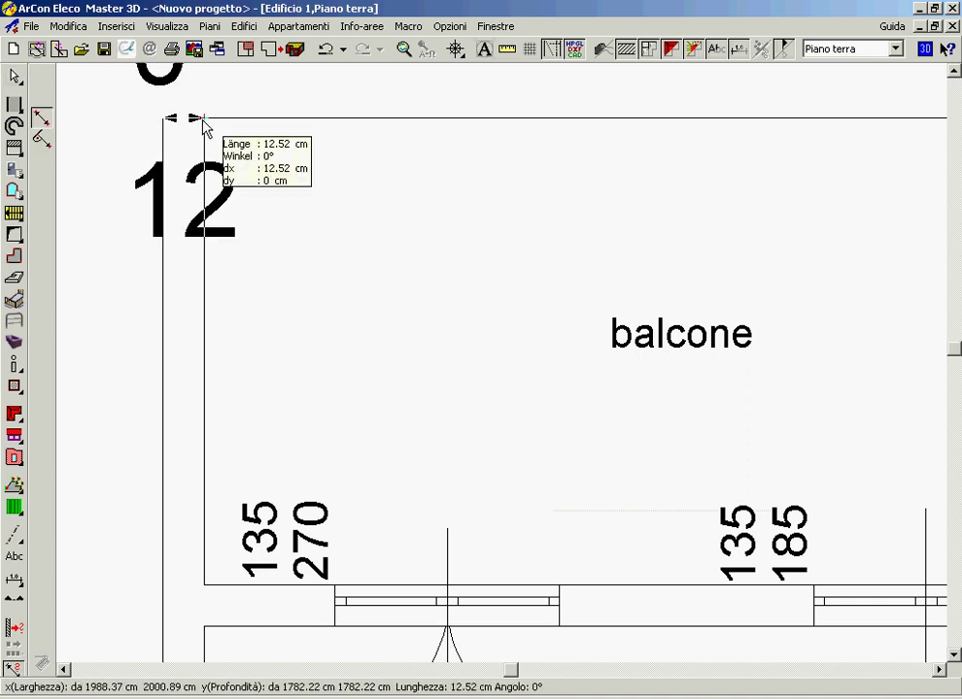
pyautogui.click(203, 124)
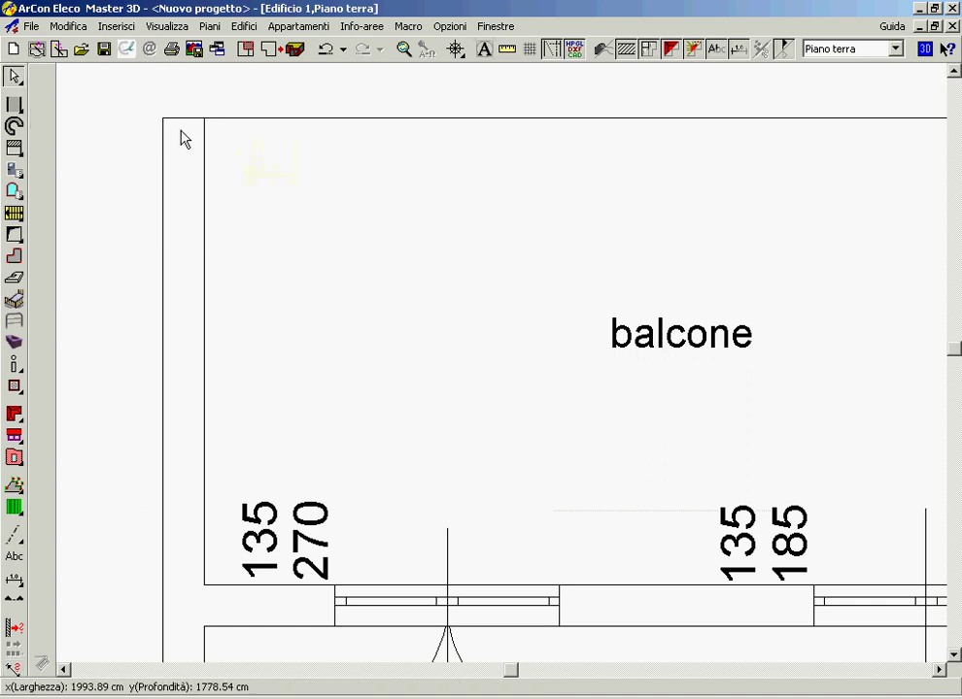
# Step: Keep the imported drawing's scale factor at 1 and zoom back out over the plan
pyautogui.doubleClick(395, 421)
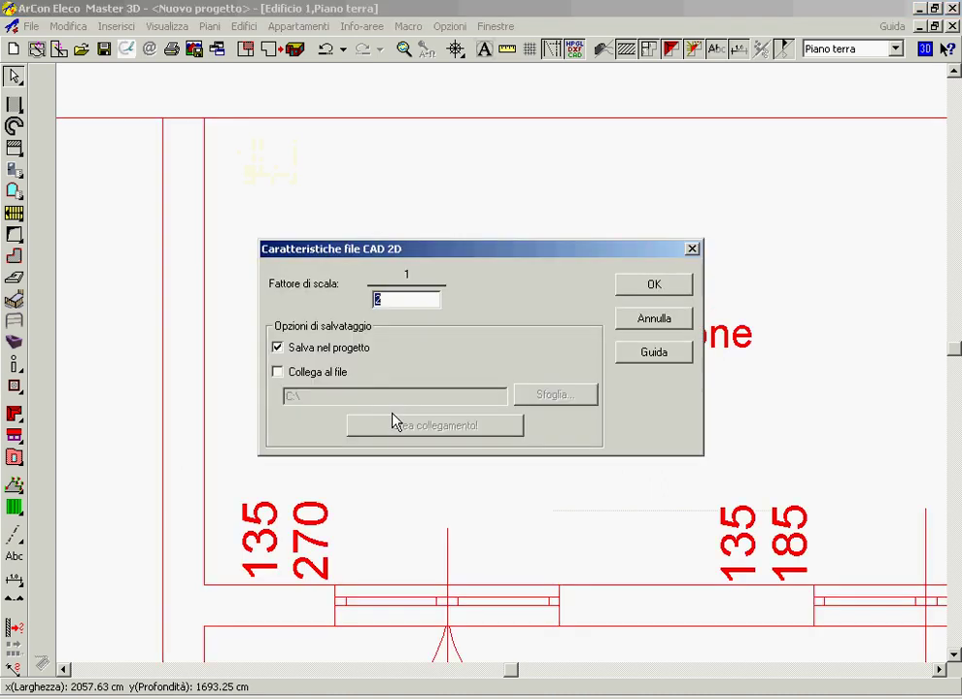
pyautogui.click(639, 291)
pyautogui.scroll(3, 599, 458)
pyautogui.scroll(-2, 453, 515)
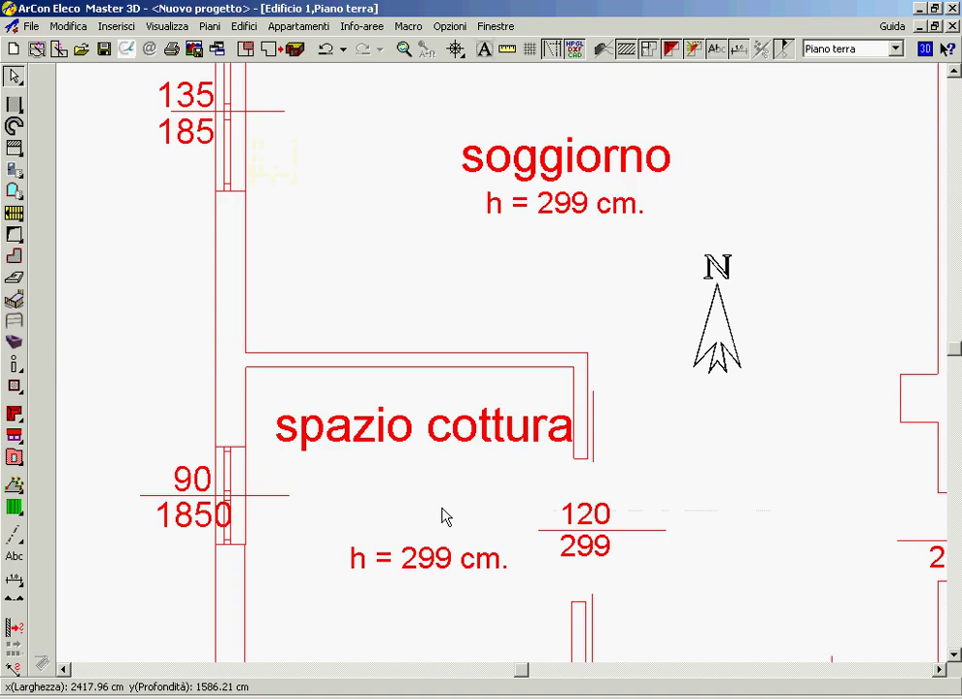
pyautogui.scroll(-1, 517, 455)
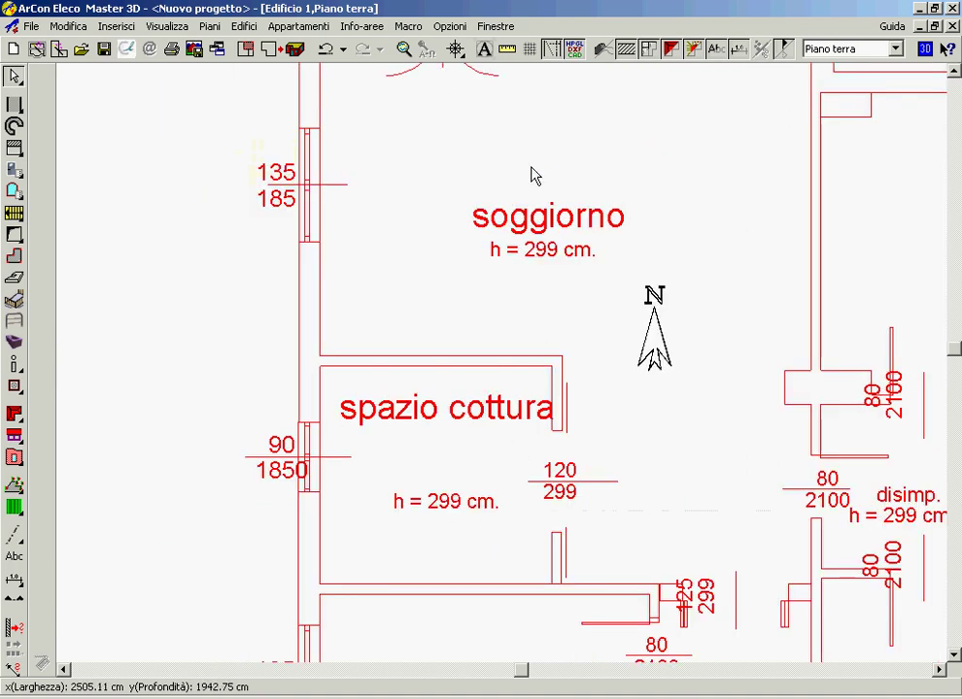
pyautogui.scroll(-1, 530, 178)
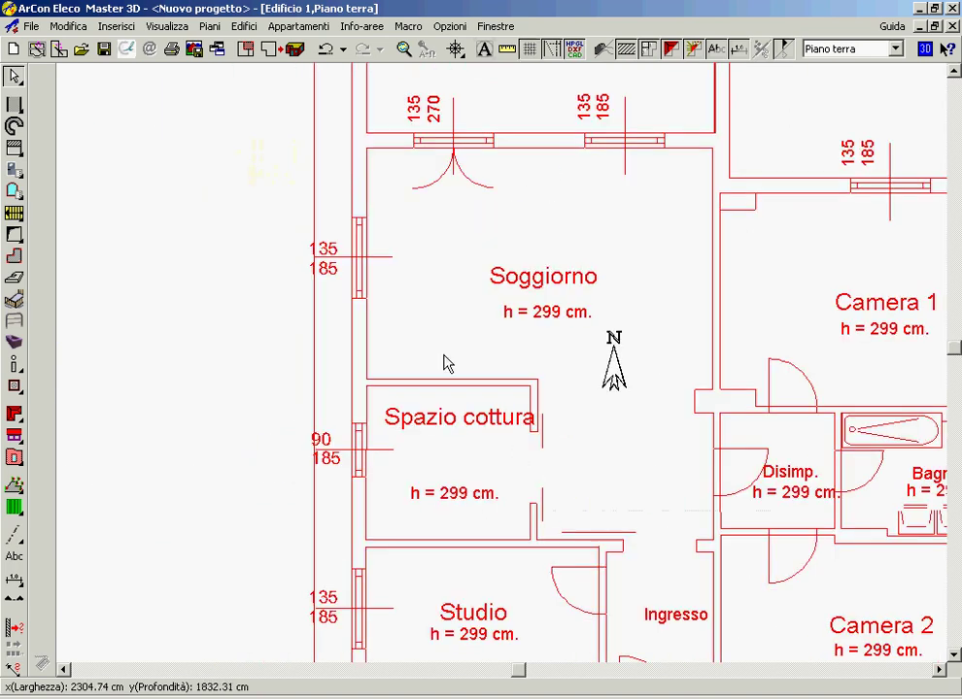
# Step: Measure an outer wall at about 25 cm, then zoom out to the full floor
pyautogui.click(14, 675)
pyautogui.click(369, 579)
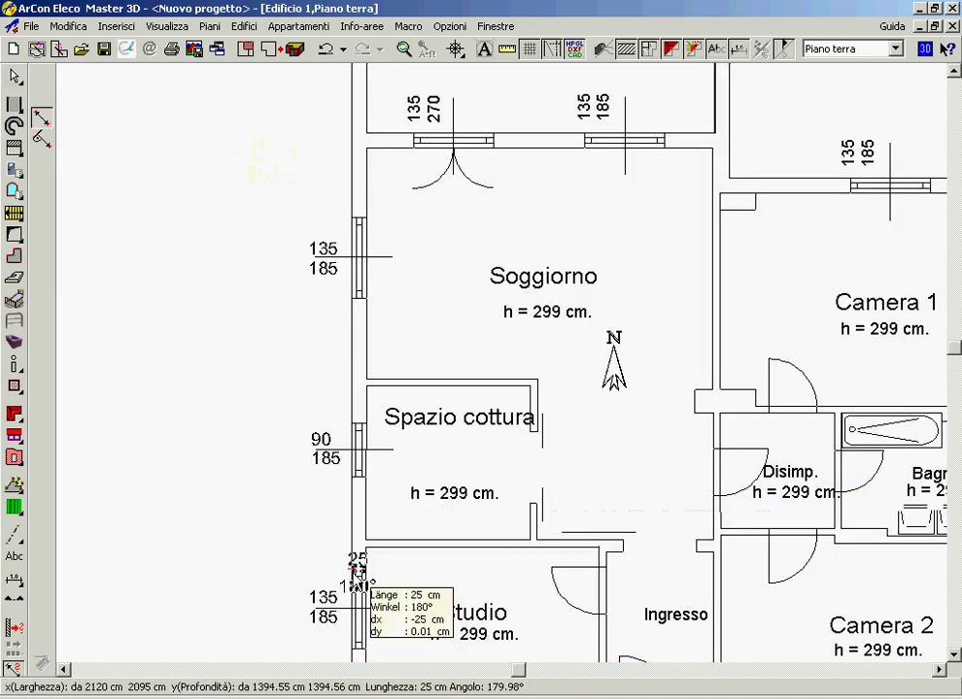
pyautogui.press('Escape')
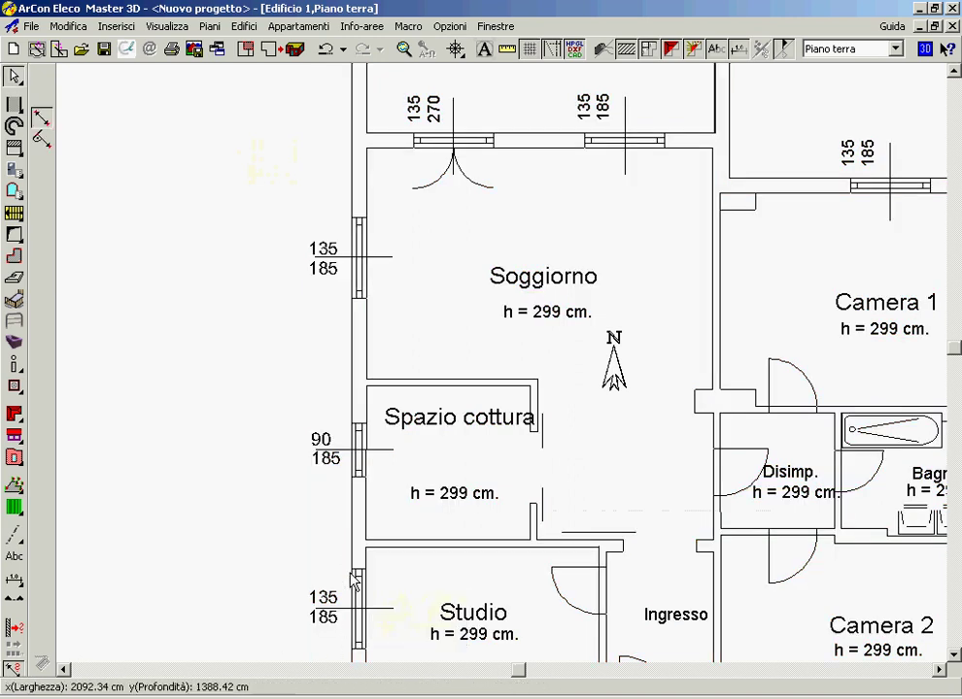
pyautogui.scroll(-1, 811, 447)
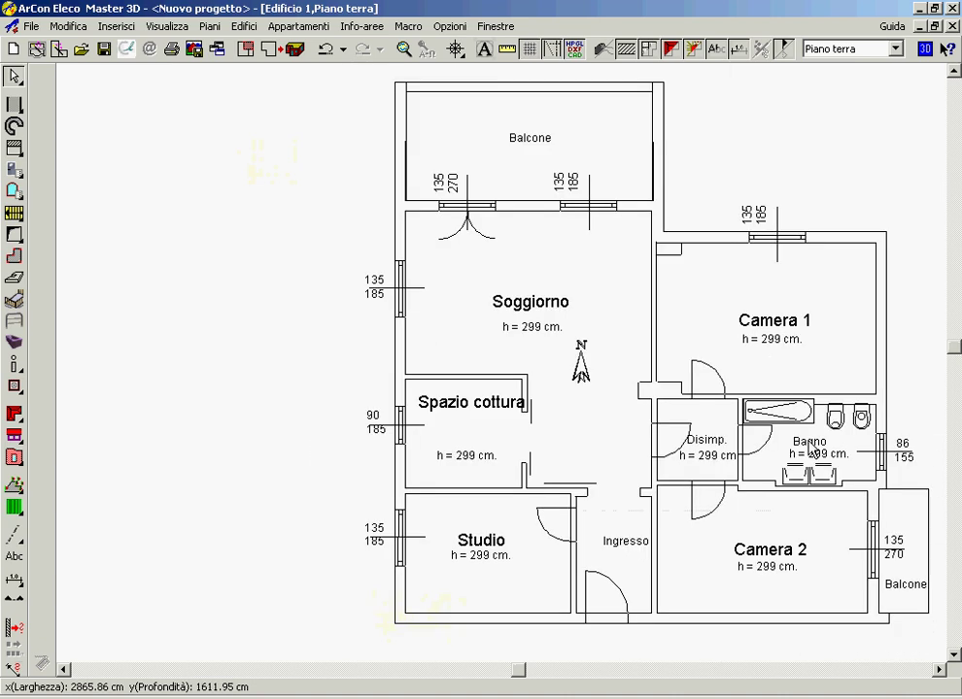
# Step: Enlarge the apartment plan and select the load-bearing wall type, accepting its settings
pyautogui.click(403, 49)
pyautogui.moveTo(378, 69)
pyautogui.mouseDown()
pyautogui.moveTo(895, 665)
pyautogui.moveTo(923, 646)
pyautogui.mouseUp()
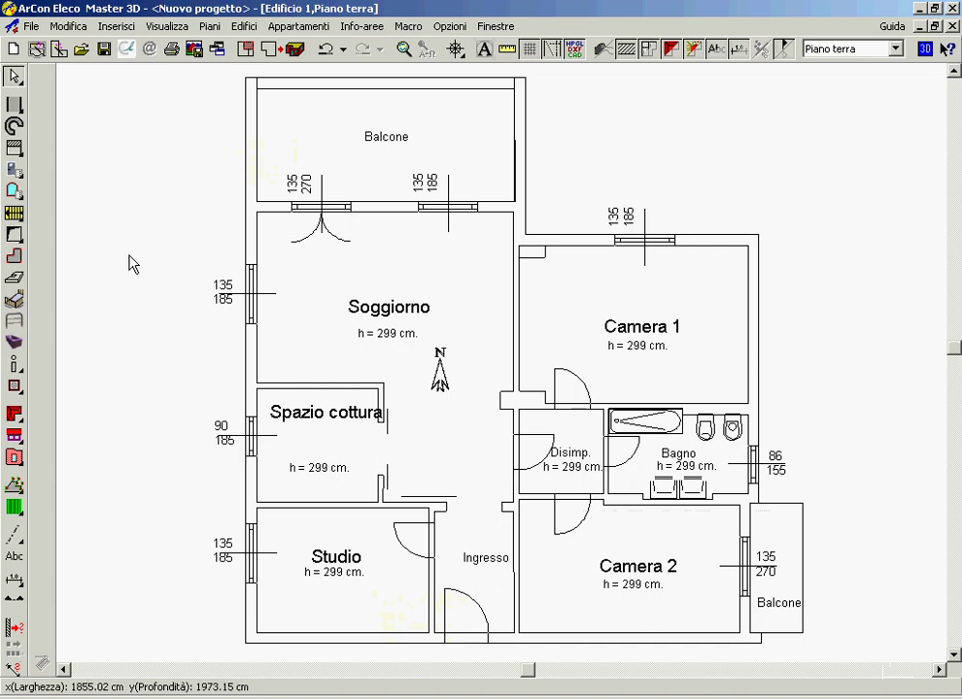
pyautogui.click(13, 104)
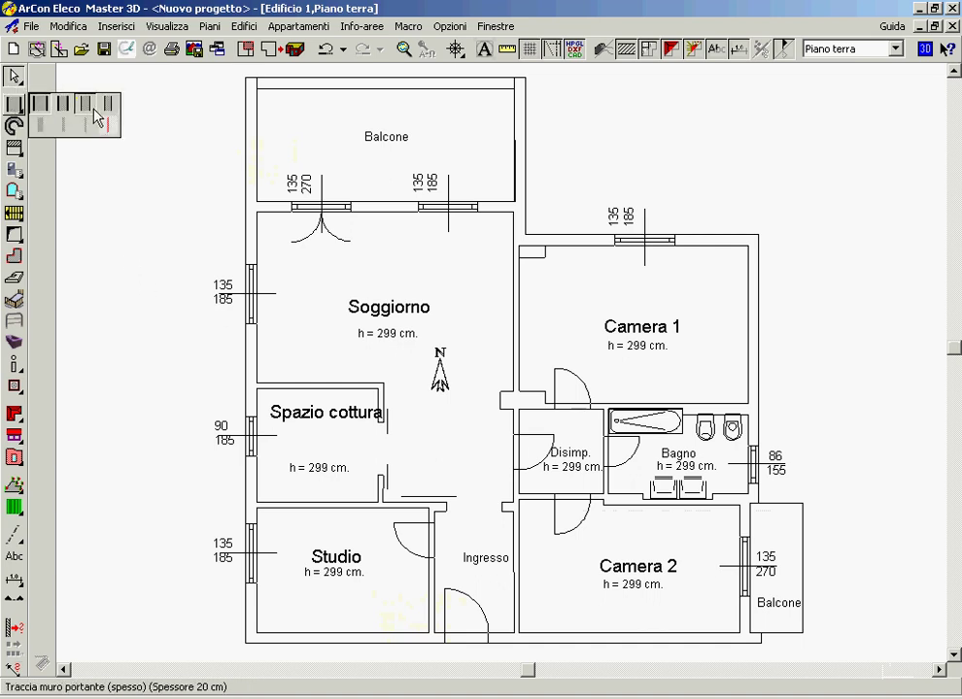
pyautogui.click(81, 92)
pyautogui.doubleClick(15, 104)
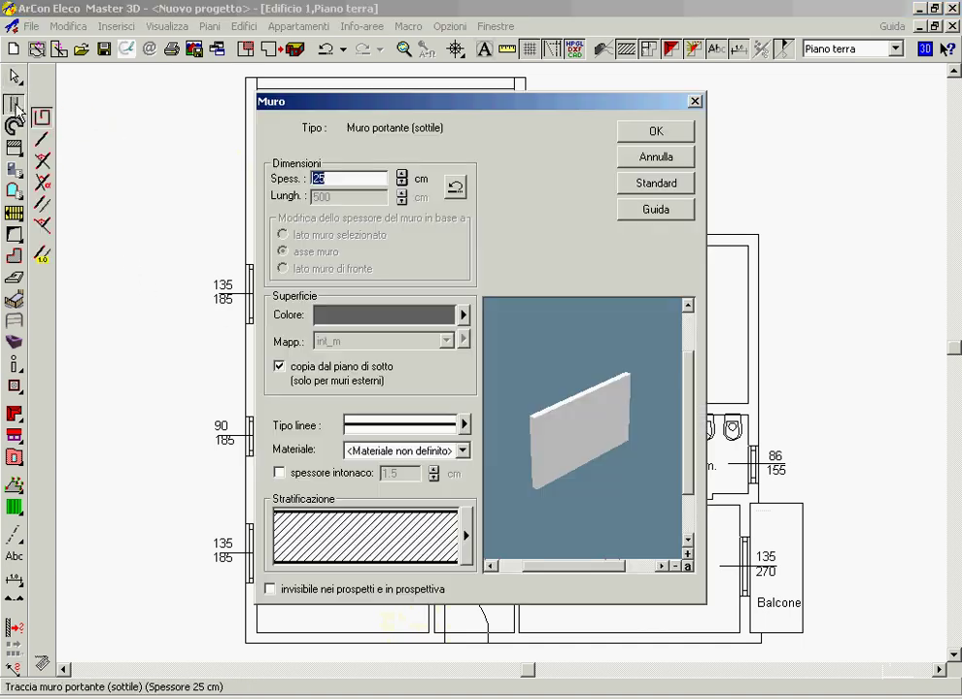
pyautogui.click(687, 152)
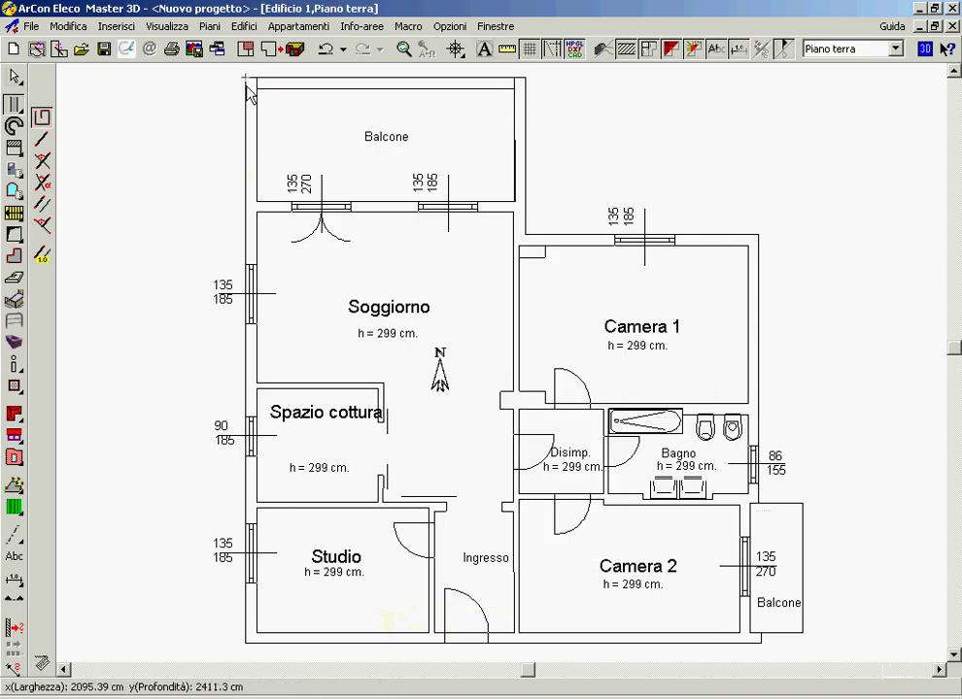
# Step: Trace the left and bottom outer walls and the walls along Camera 2 and under the bathroom
pyautogui.click(248, 84)
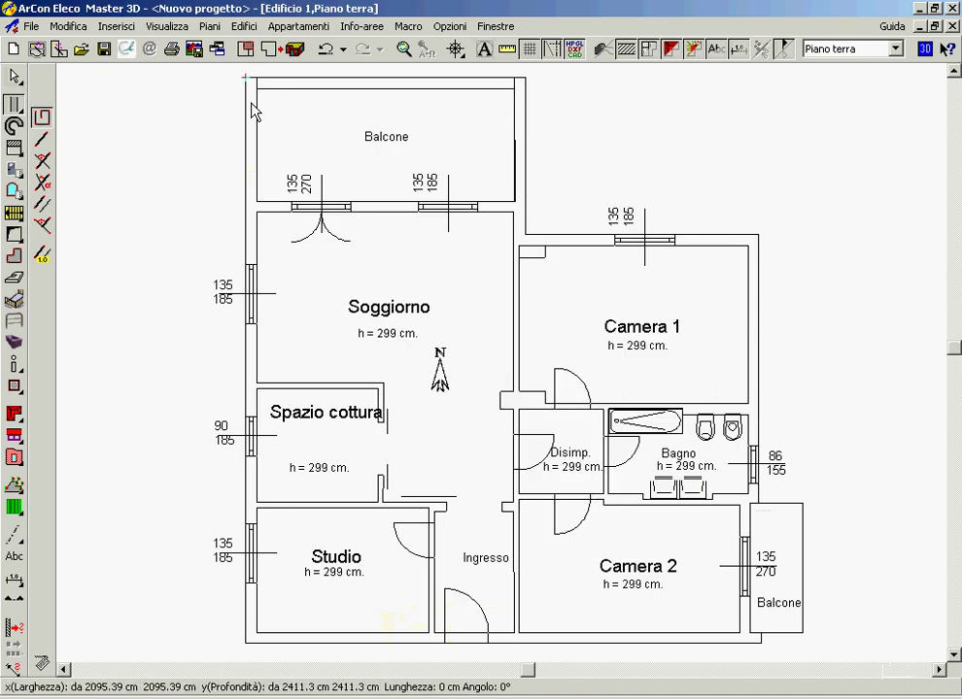
pyautogui.click(247, 643)
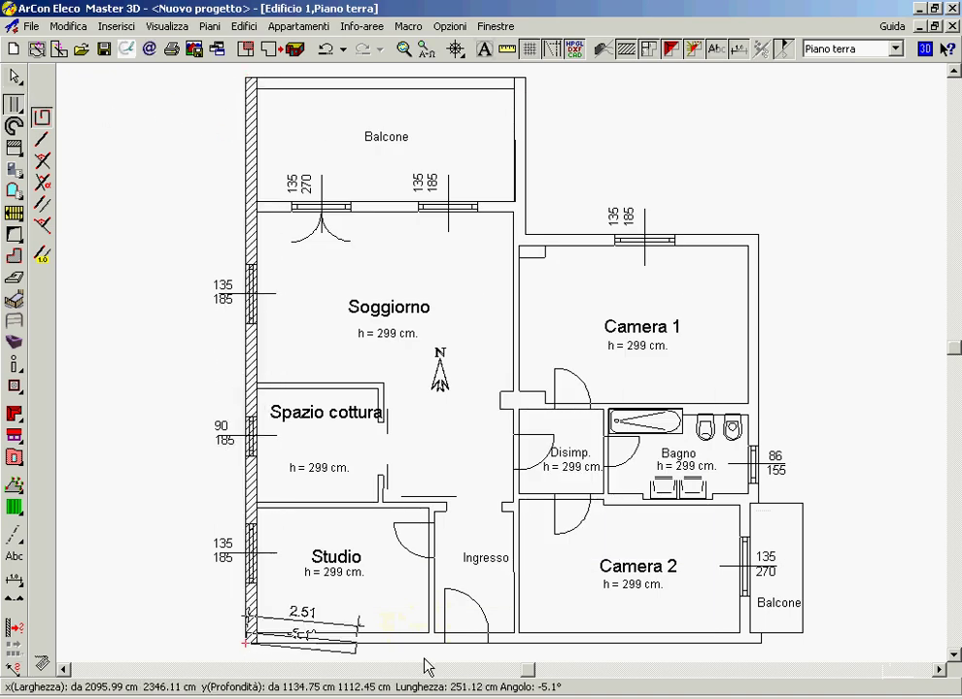
pyautogui.click(760, 643)
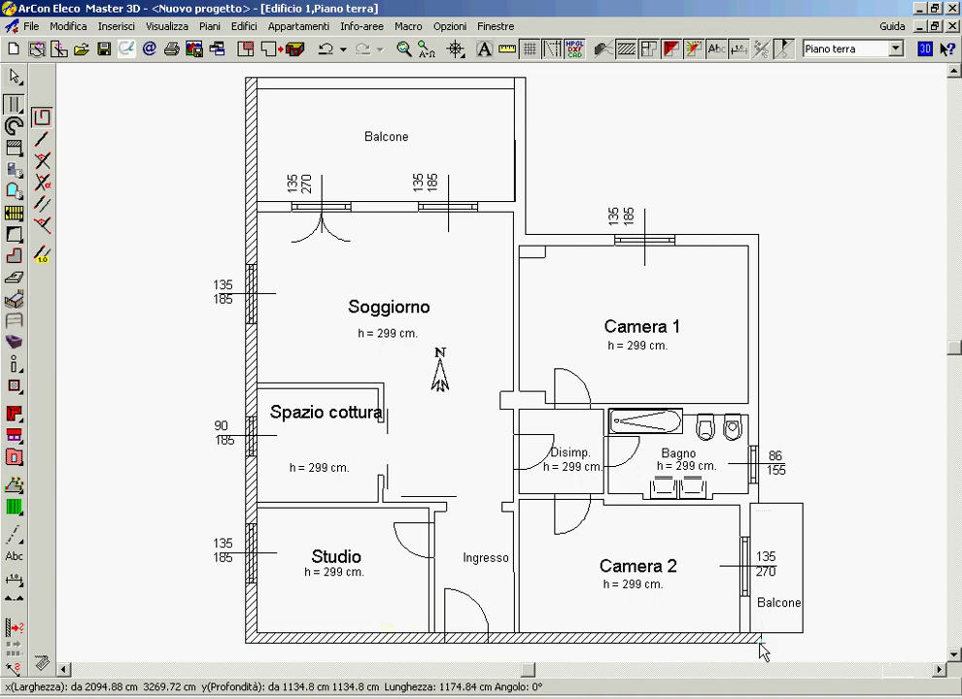
pyautogui.click(744, 537)
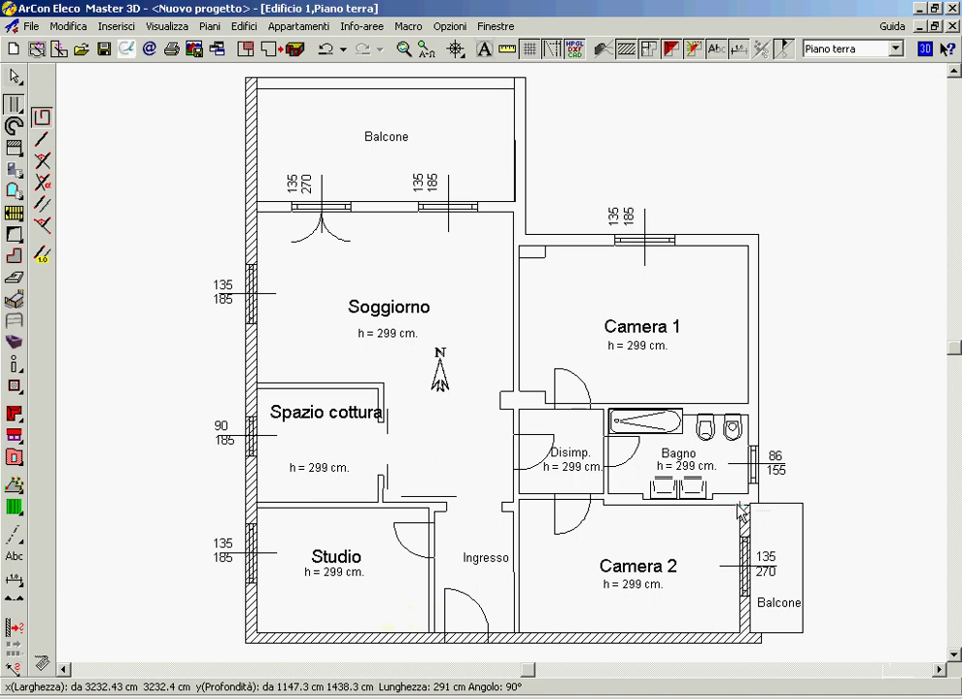
pyautogui.click(741, 505)
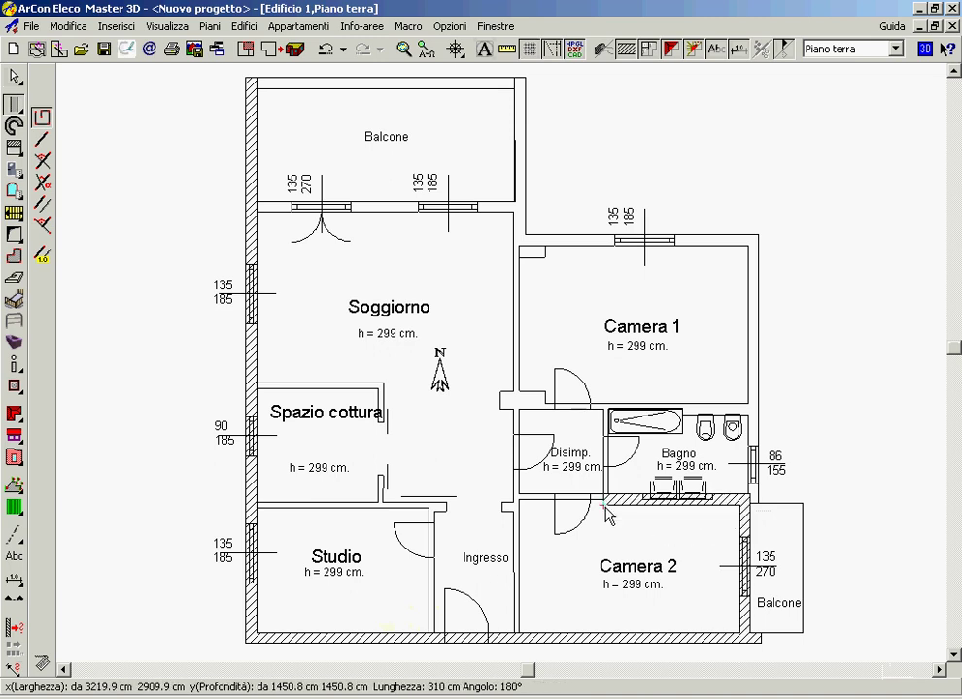
pyautogui.doubleClick(607, 516)
# Step: Draw walls up the bathroom's right side and along Camera 1's top, then zoom into the balcony corner
pyautogui.click(747, 503)
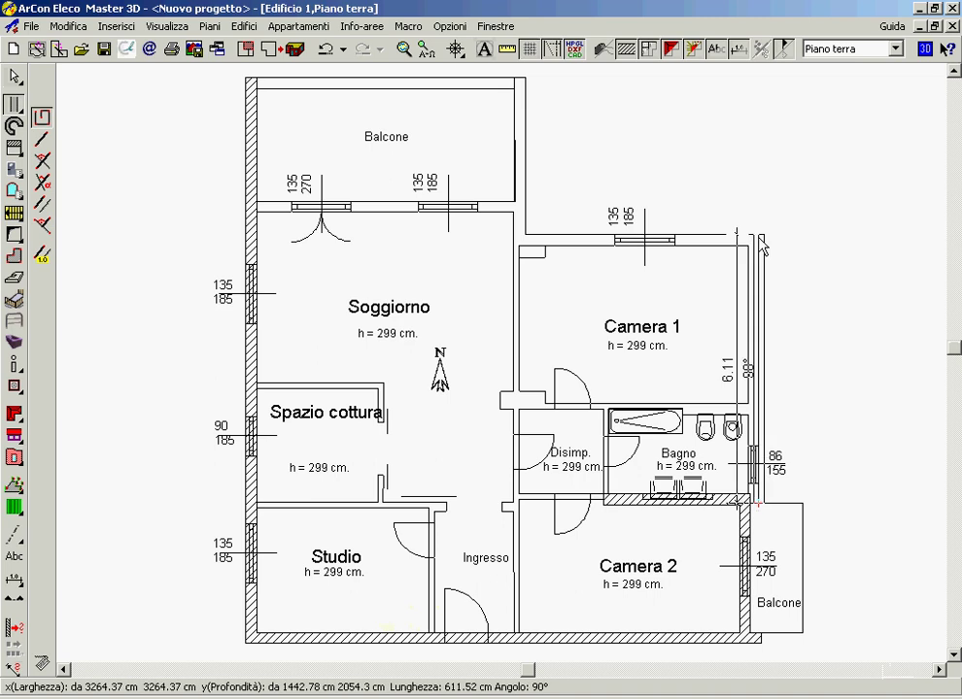
pyautogui.click(758, 236)
pyautogui.click(522, 238)
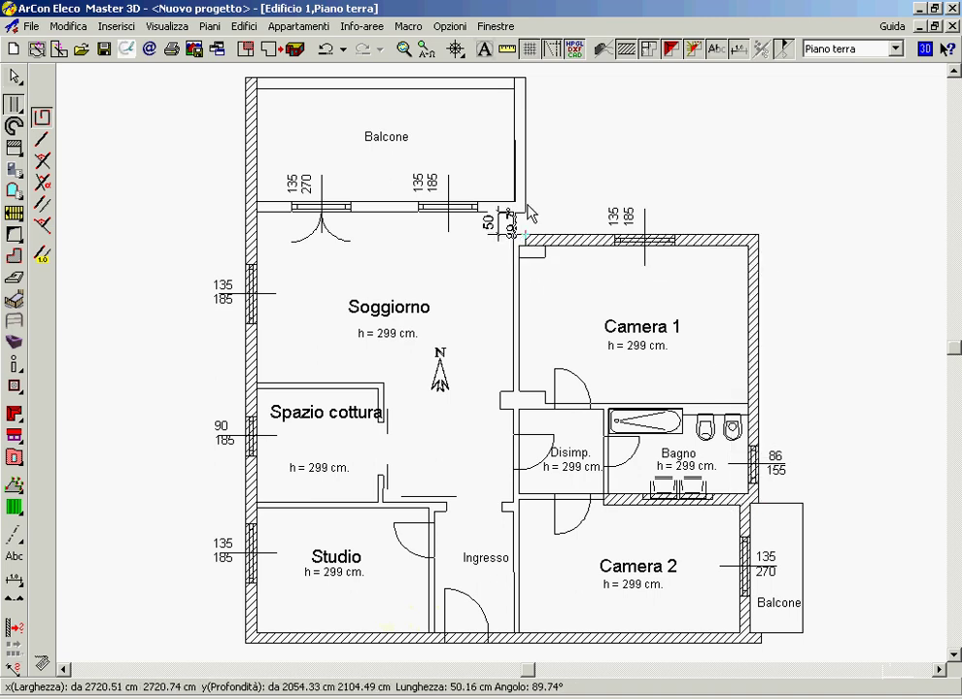
pyautogui.click(403, 48)
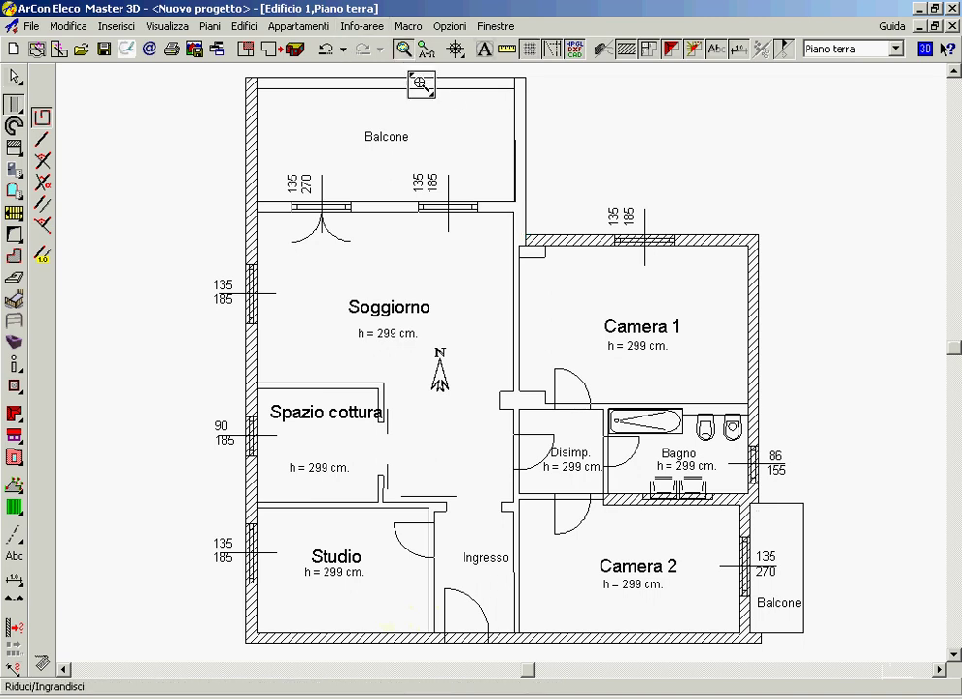
pyautogui.moveTo(493, 195)
pyautogui.mouseDown()
pyautogui.moveTo(550, 267)
pyautogui.moveTo(535, 274)
pyautogui.mouseUp()
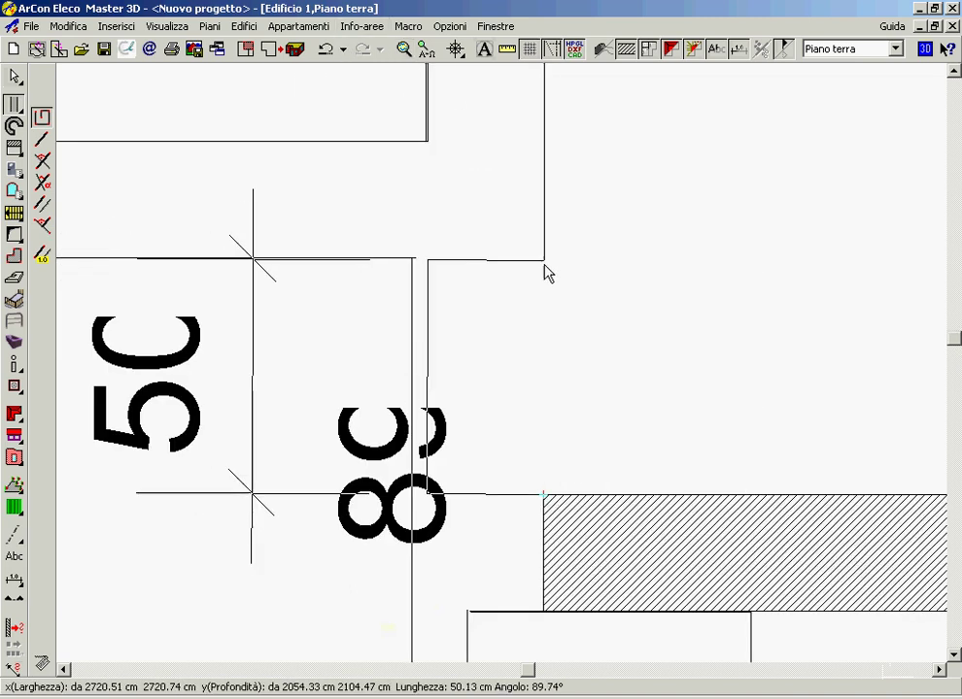
# Step: Cancel the unfinished wall and measure the 28 cm gap at the corner
pyautogui.press('Escape')
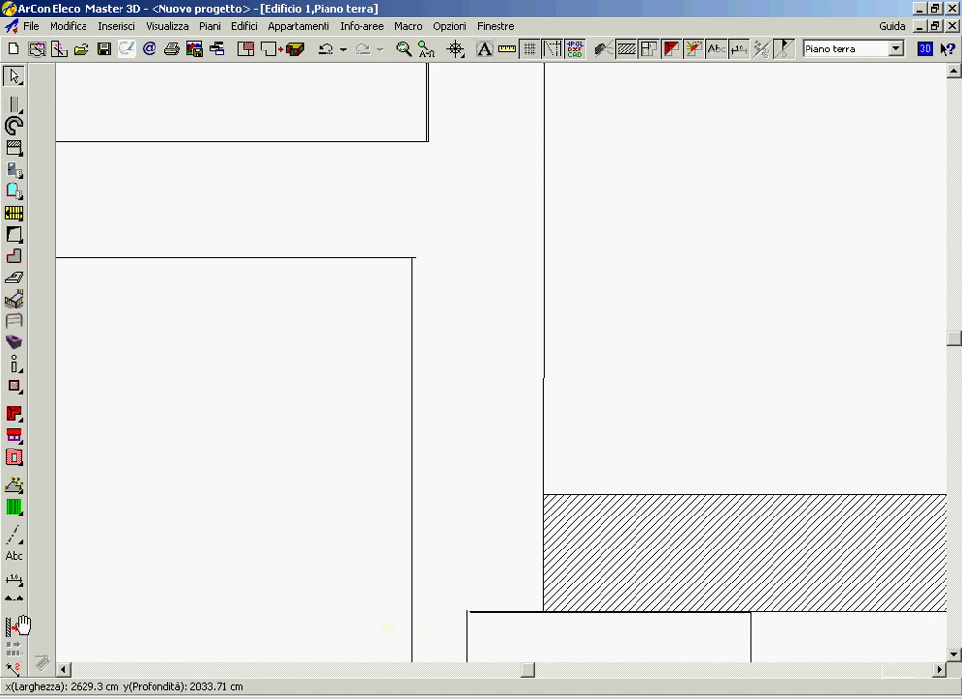
pyautogui.click(13, 668)
pyautogui.click(543, 612)
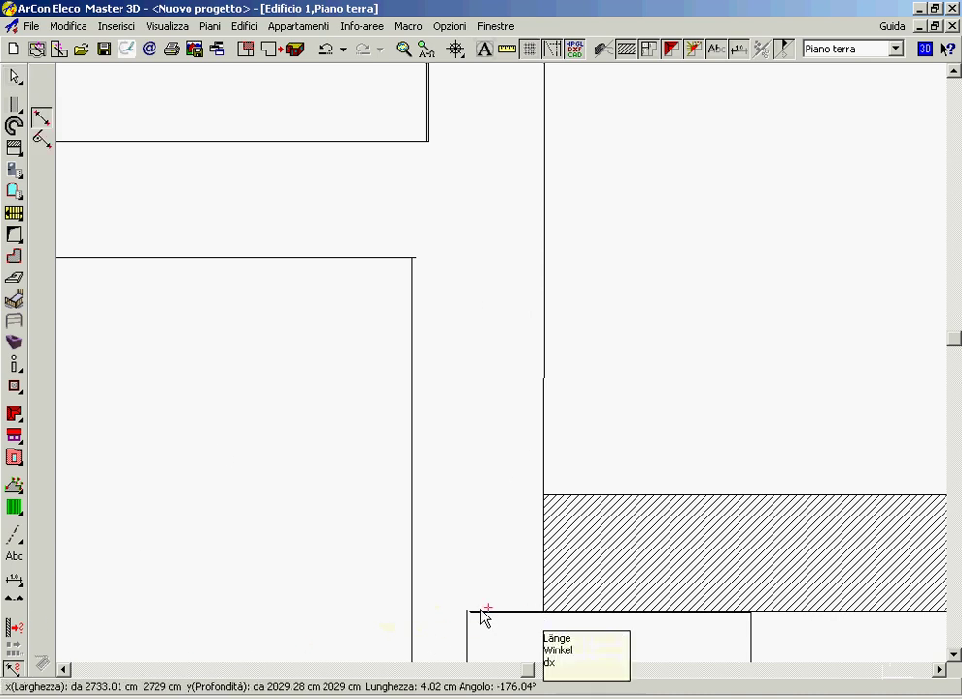
pyautogui.click(413, 614)
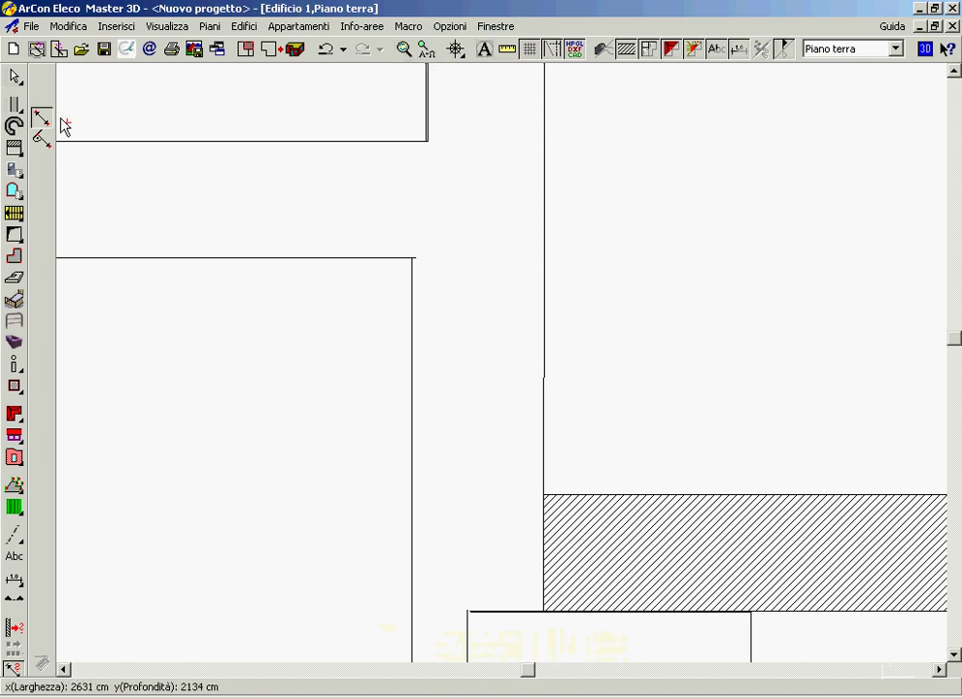
# Step: Set the load-bearing wall thickness to 28 cm and draw a wall closing the gap
pyautogui.click(7, 104)
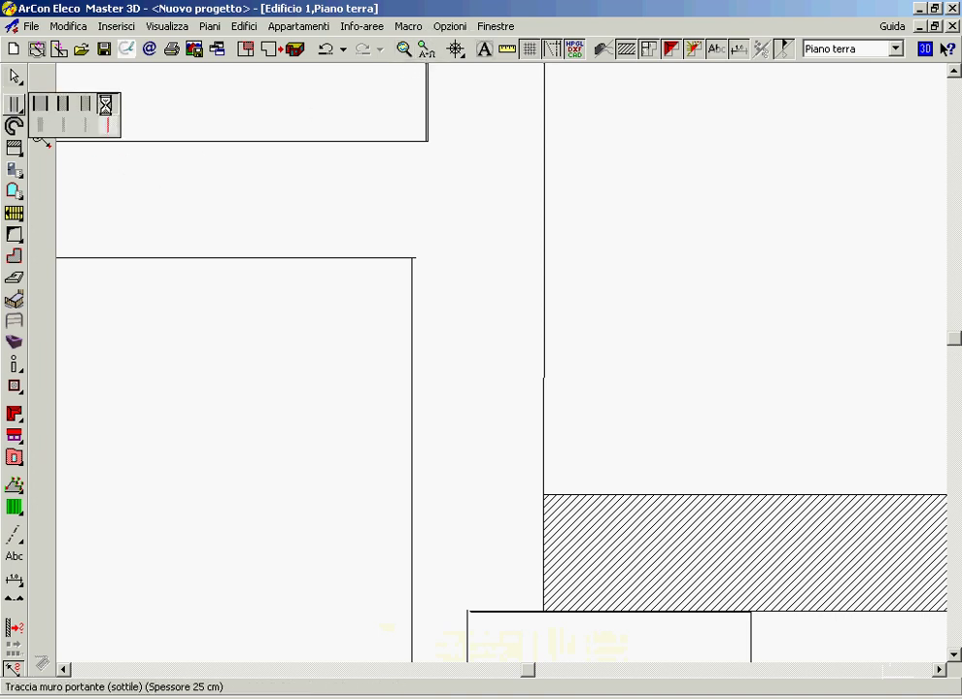
pyautogui.doubleClick(106, 103)
pyautogui.write('28')
pyautogui.click(654, 136)
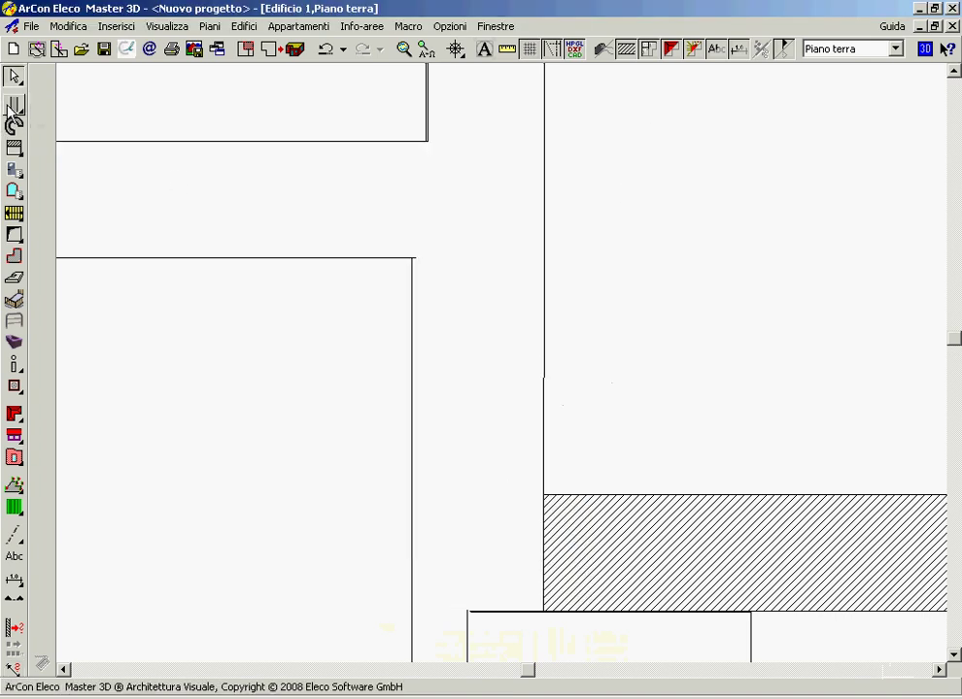
pyautogui.click(544, 612)
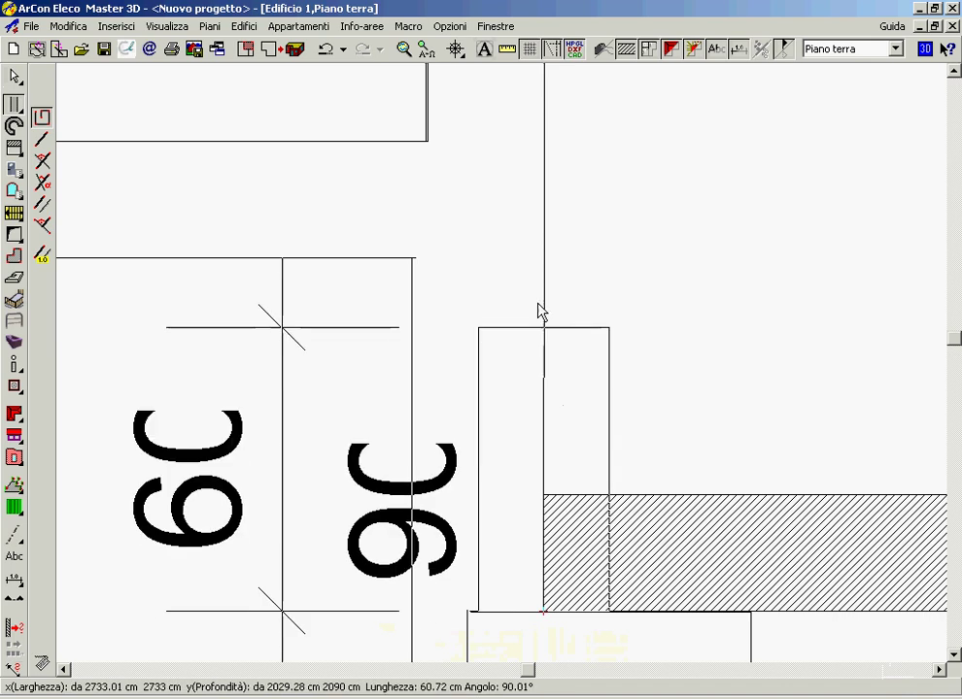
pyautogui.click(547, 254)
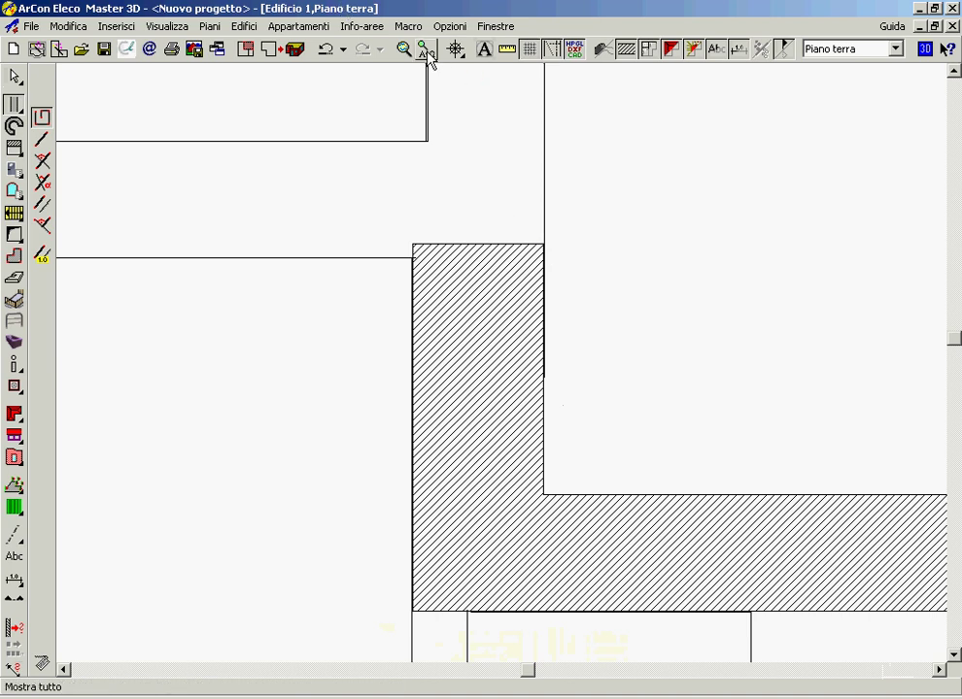
# Step: Show the whole plan and draw walls between Soggiorno and Balcone and along the balcony's right side
pyautogui.click(428, 51)
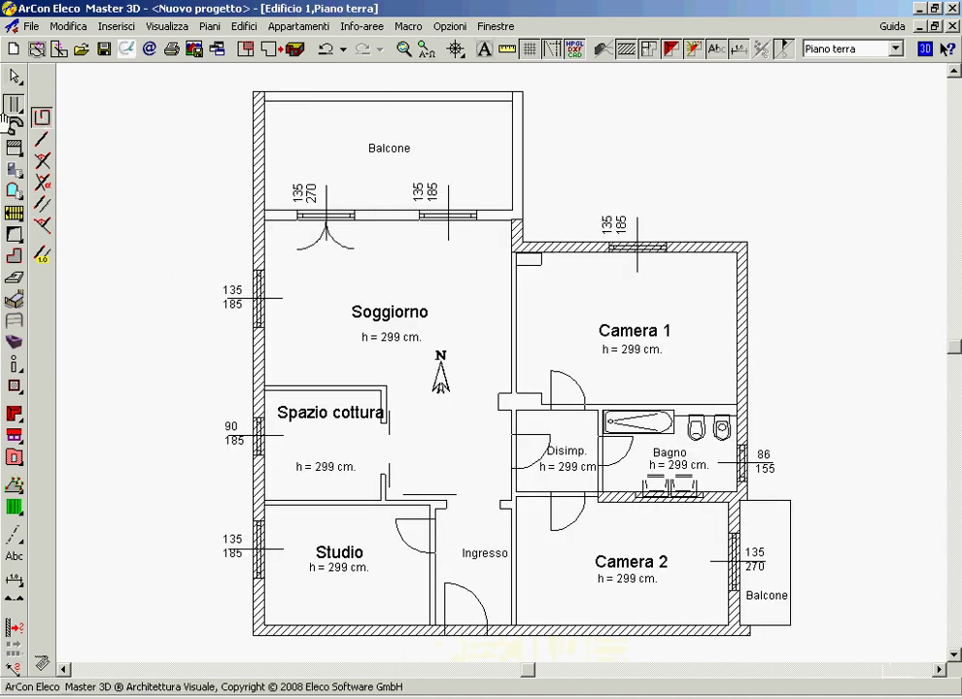
pyautogui.doubleClick(13, 103)
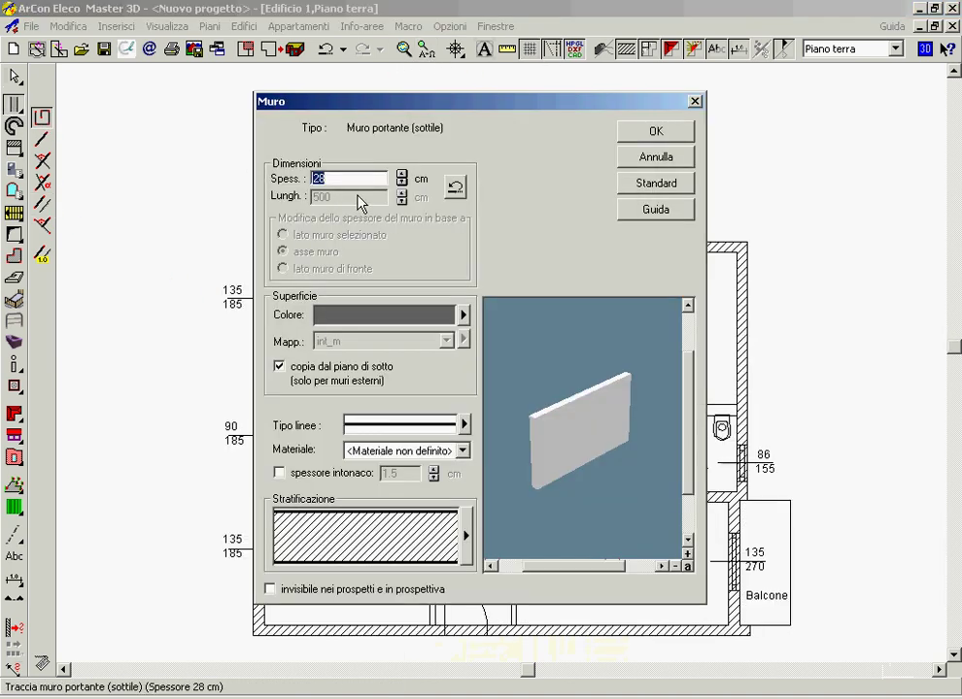
pyautogui.click(653, 132)
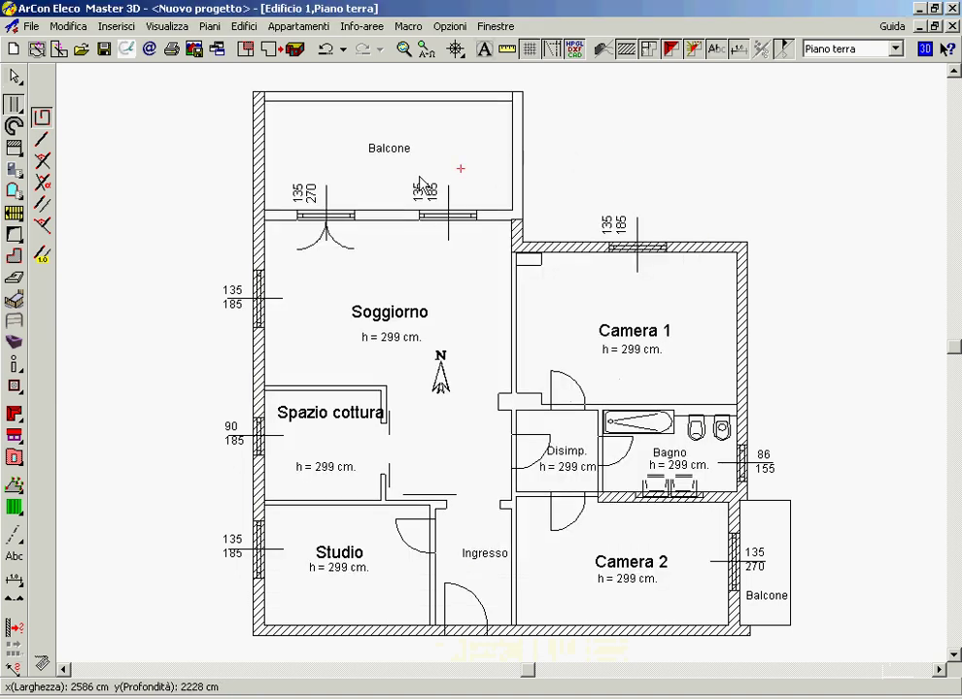
pyautogui.click(263, 219)
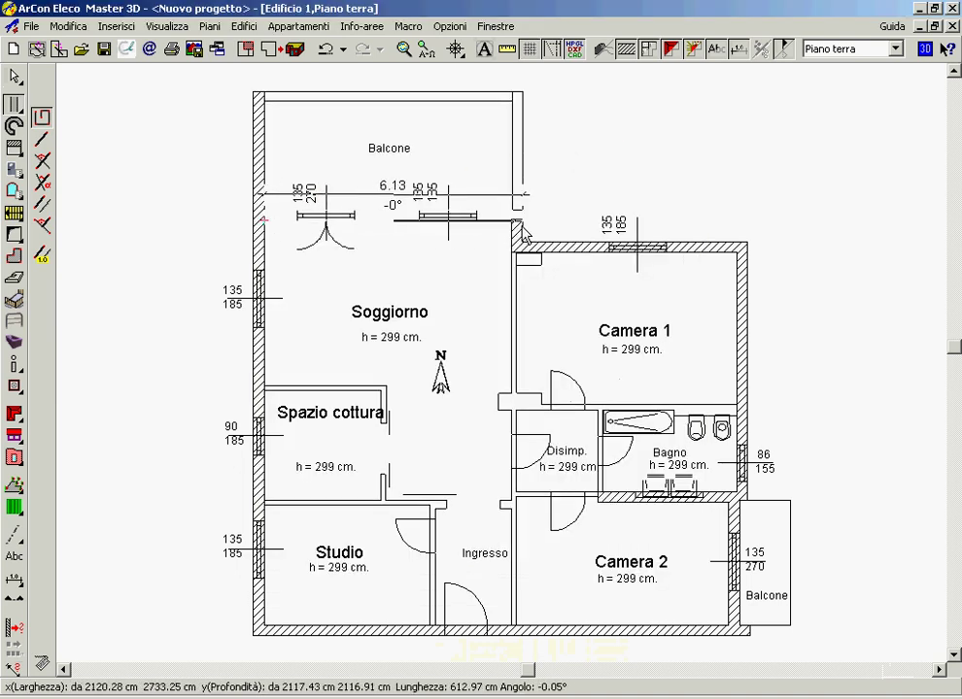
pyautogui.click(522, 229)
pyautogui.click(525, 101)
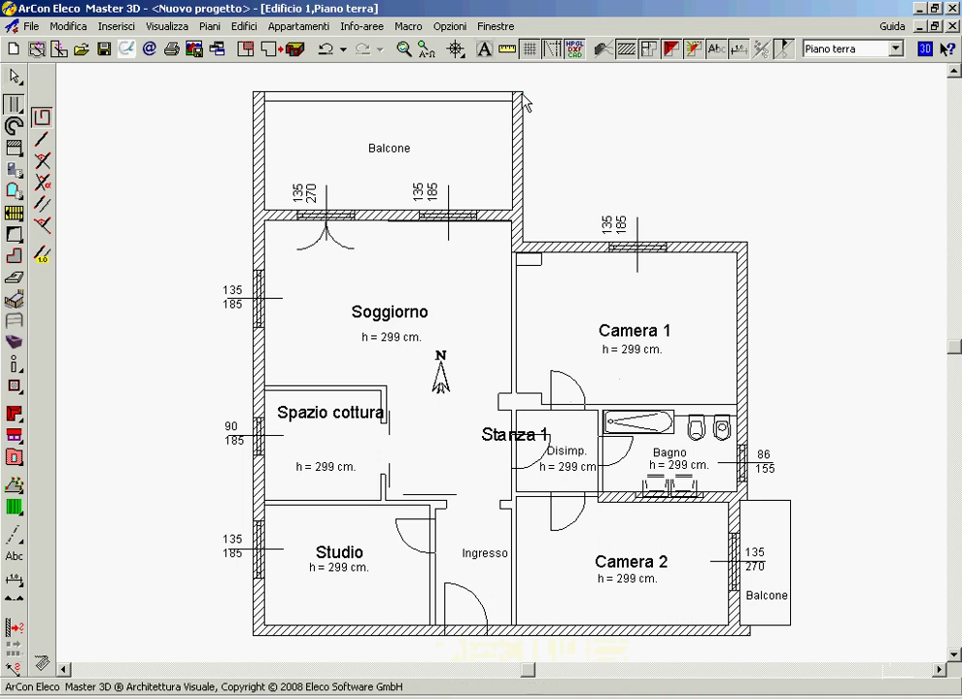
# Step: Zoom into the corner by Camera 1, measure the 12 cm gap, and choose the thin non-load-bearing wall
pyautogui.click(404, 49)
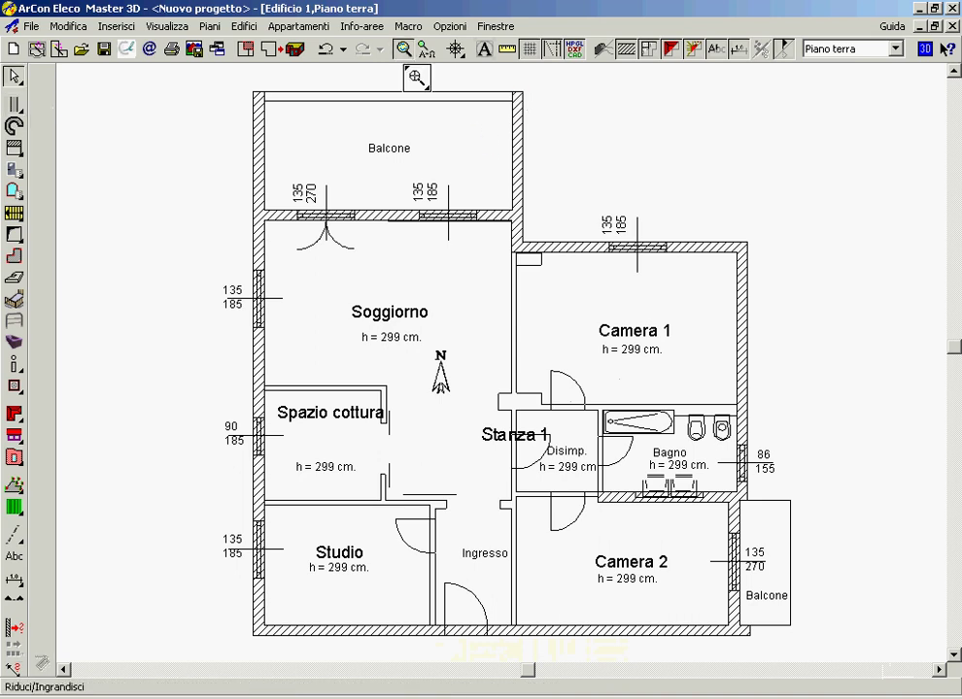
pyautogui.moveTo(486, 227); pyautogui.dragTo(534, 327)
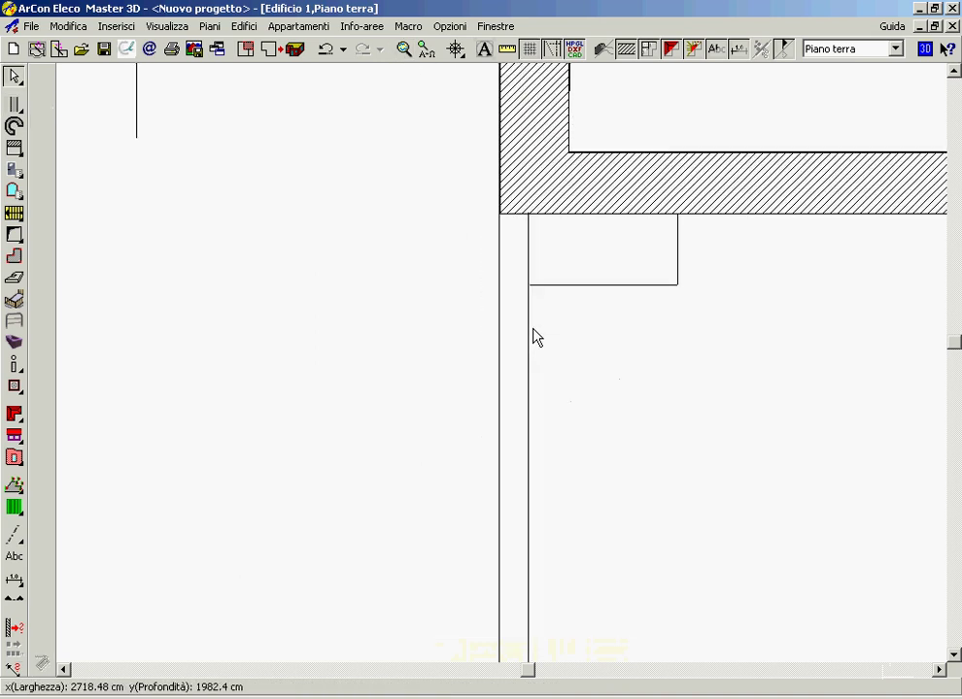
pyautogui.click(14, 668)
pyautogui.click(501, 214)
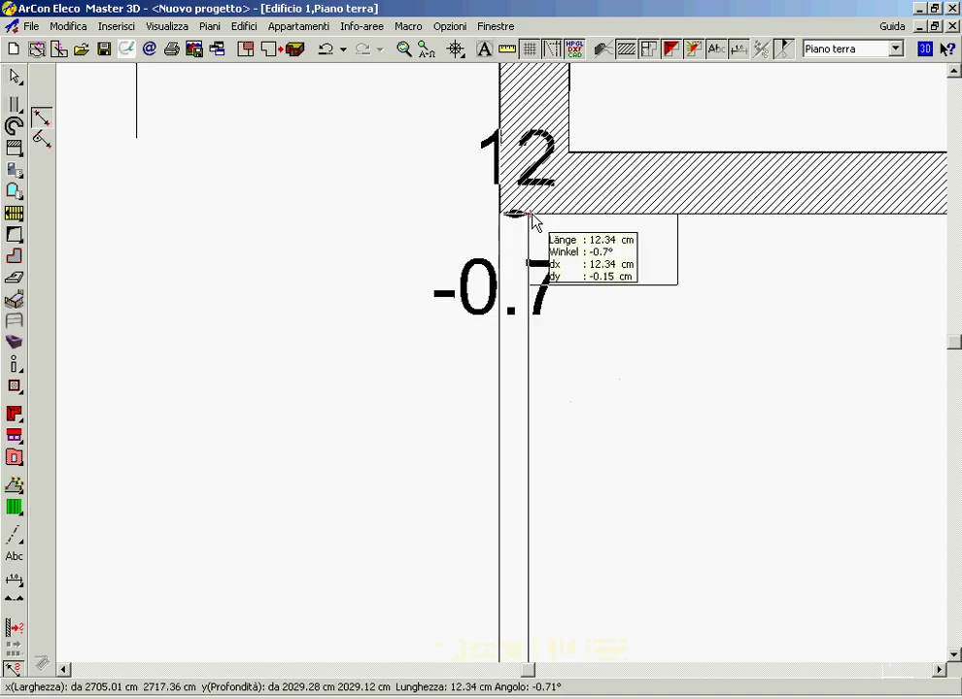
pyautogui.click(529, 216)
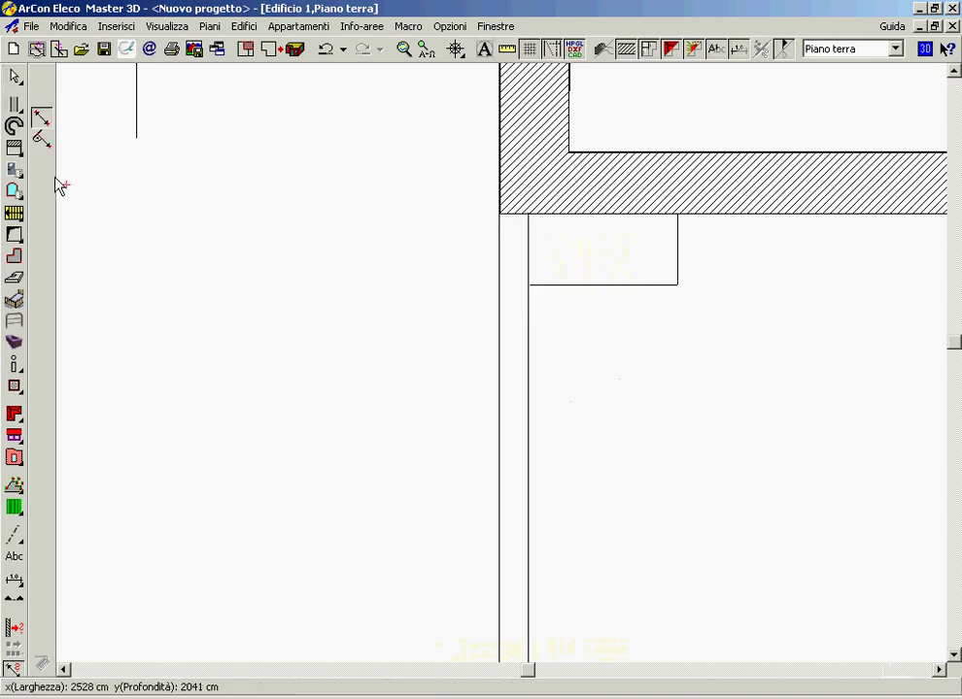
pyautogui.moveTo(14, 104); pyautogui.dragTo(63, 123)
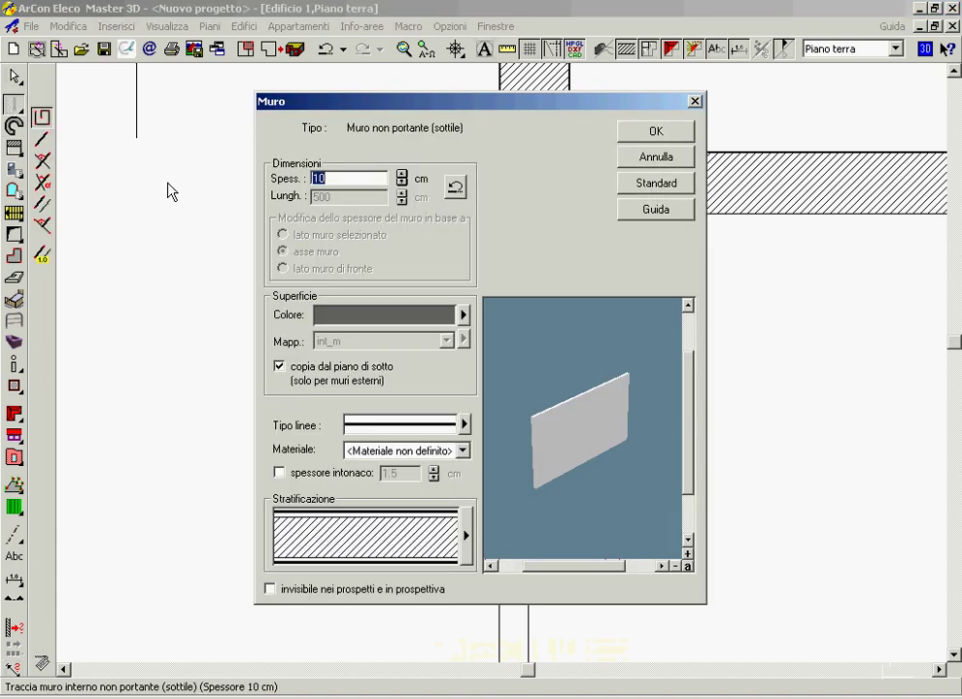
# Step: Accept the interior wall settings and draw a wall from Camera 1's corner to the bottom outer wall
pyautogui.click(675, 139)
pyautogui.scroll(-1, 657, 252)
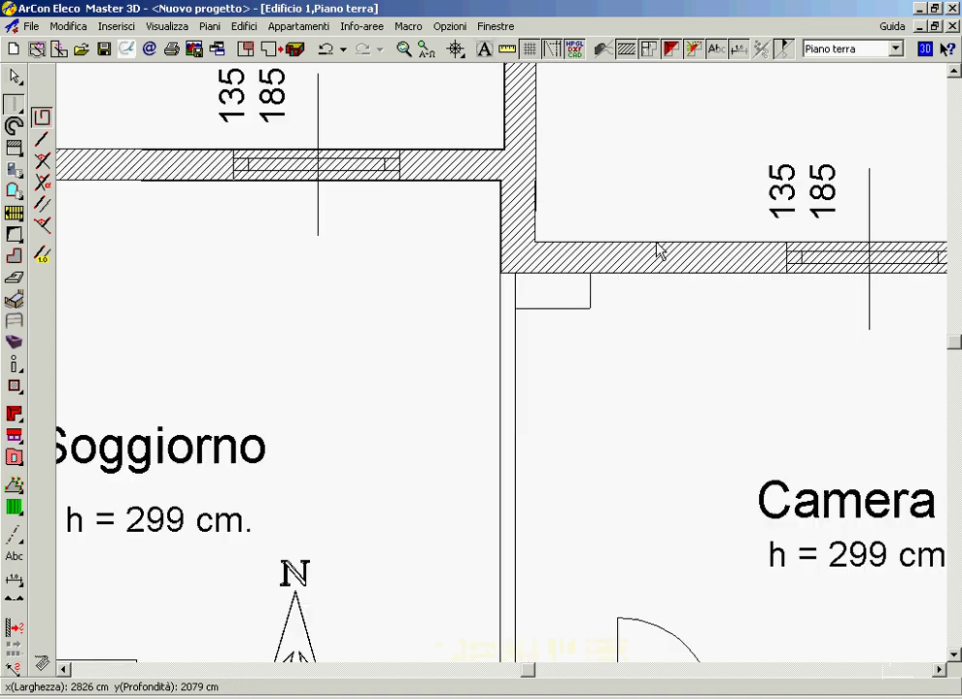
pyautogui.scroll(-1, 657, 255)
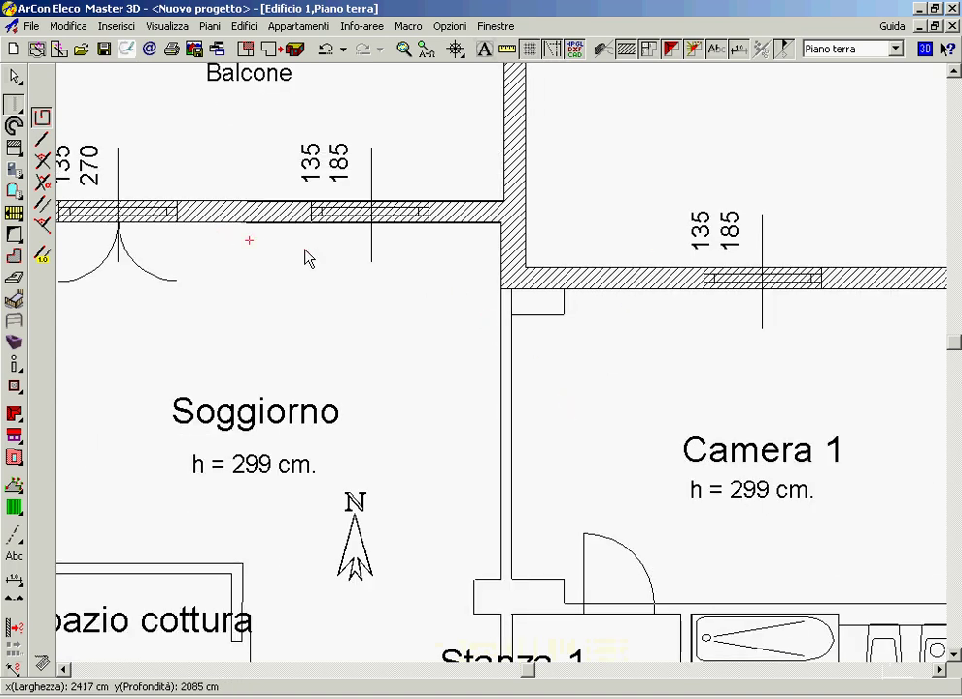
pyautogui.scroll(-2, 307, 257)
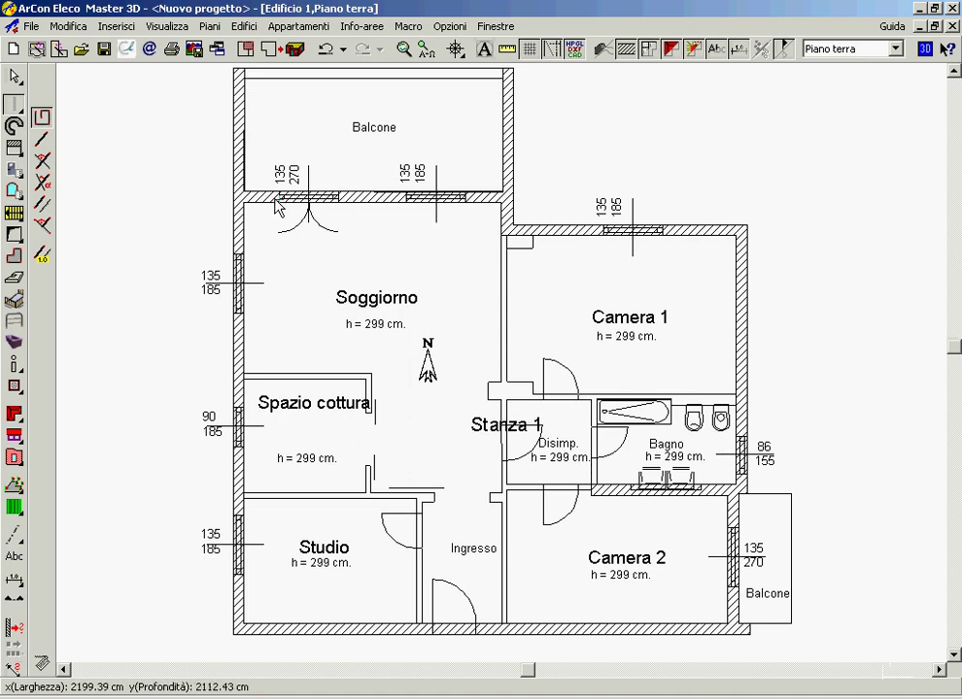
pyautogui.click(499, 238)
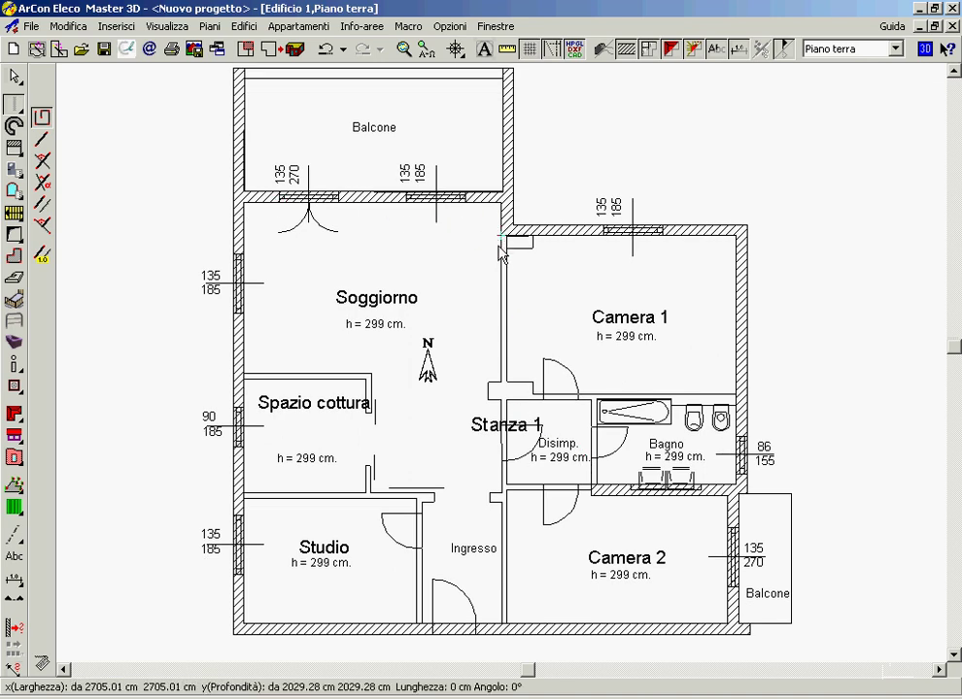
pyautogui.doubleClick(498, 634)
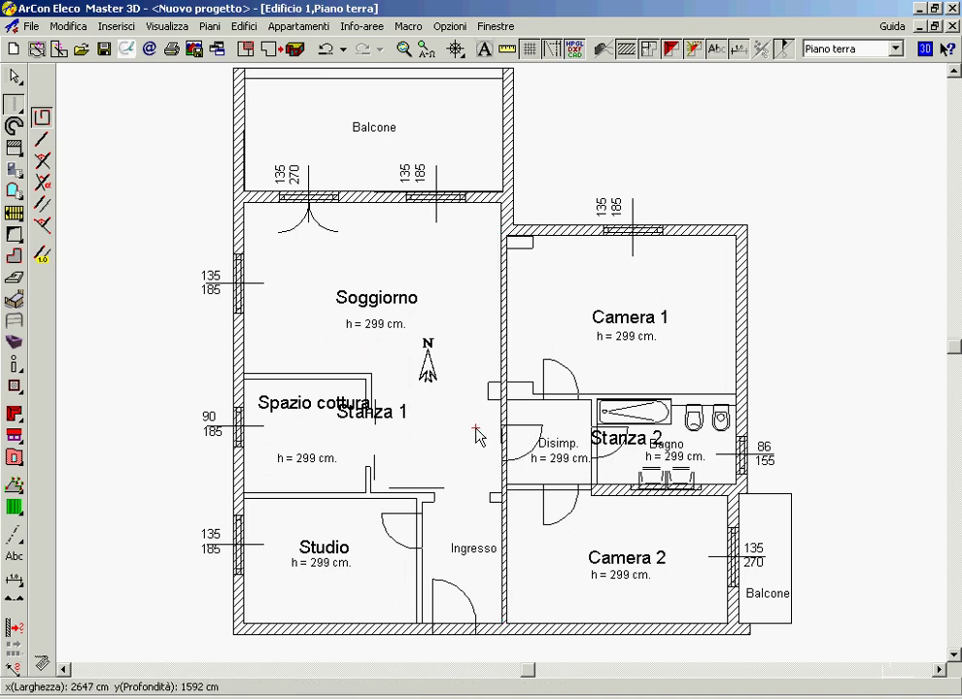
# Step: Enclose Disimp. with interior walls, then zoom into the bathroom
pyautogui.click(507, 496)
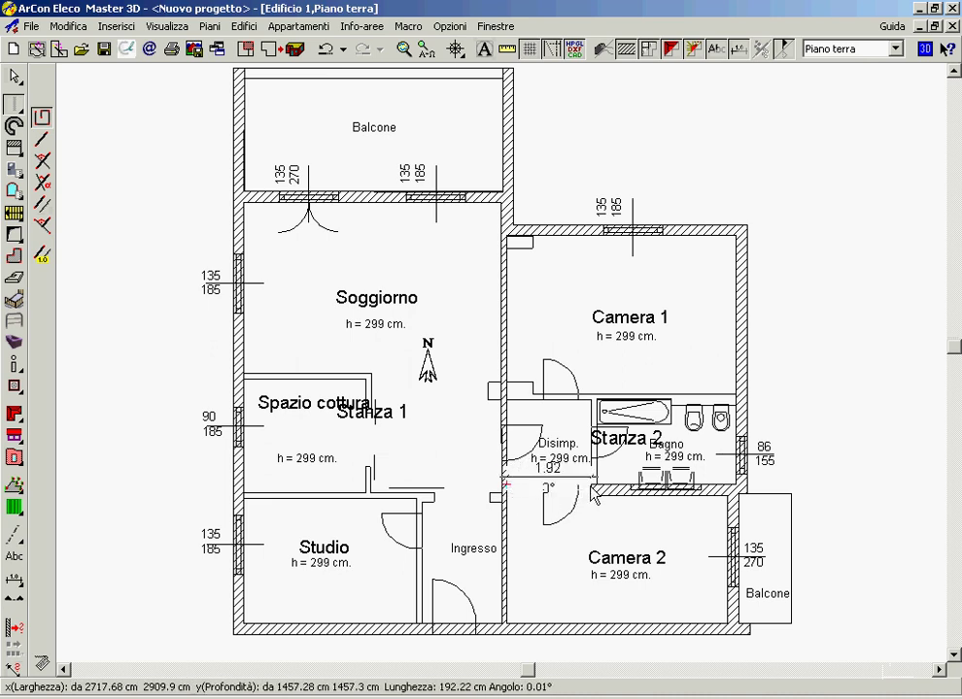
pyautogui.click(593, 491)
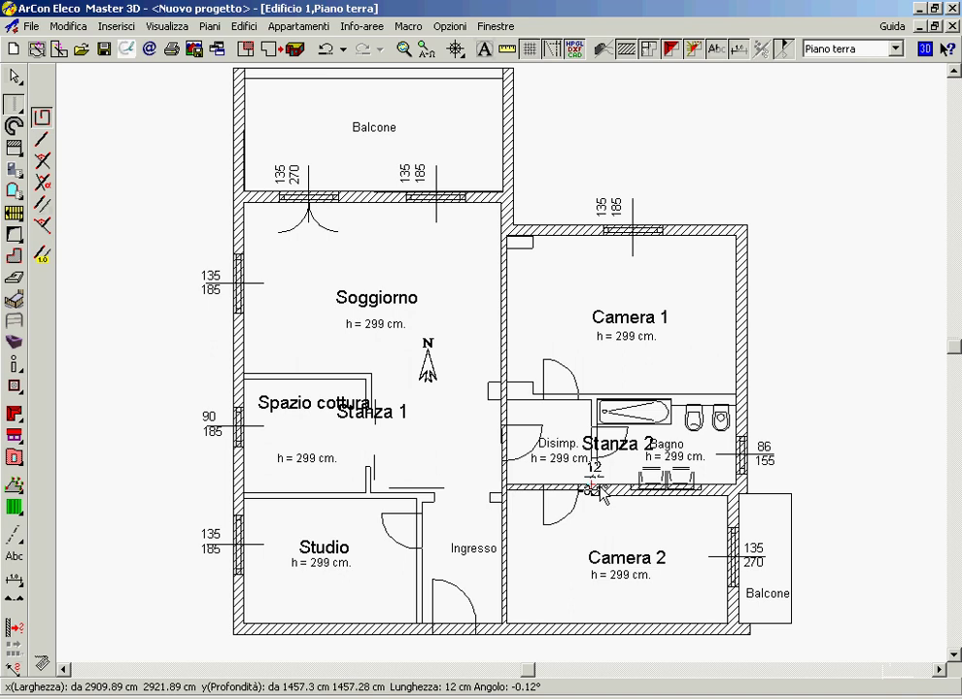
pyautogui.click(588, 406)
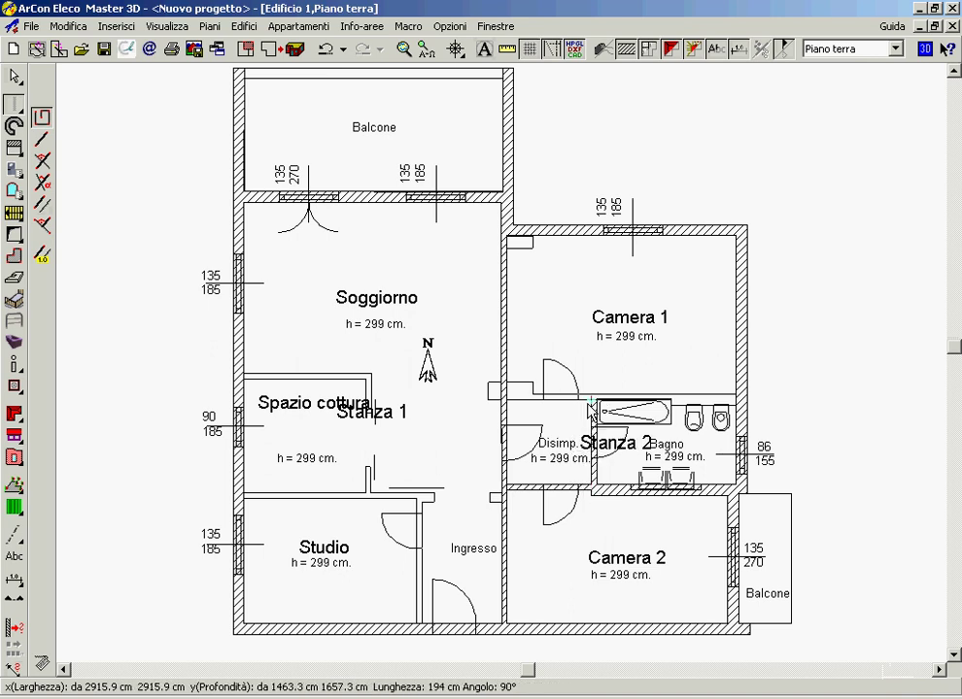
pyautogui.doubleClick(509, 409)
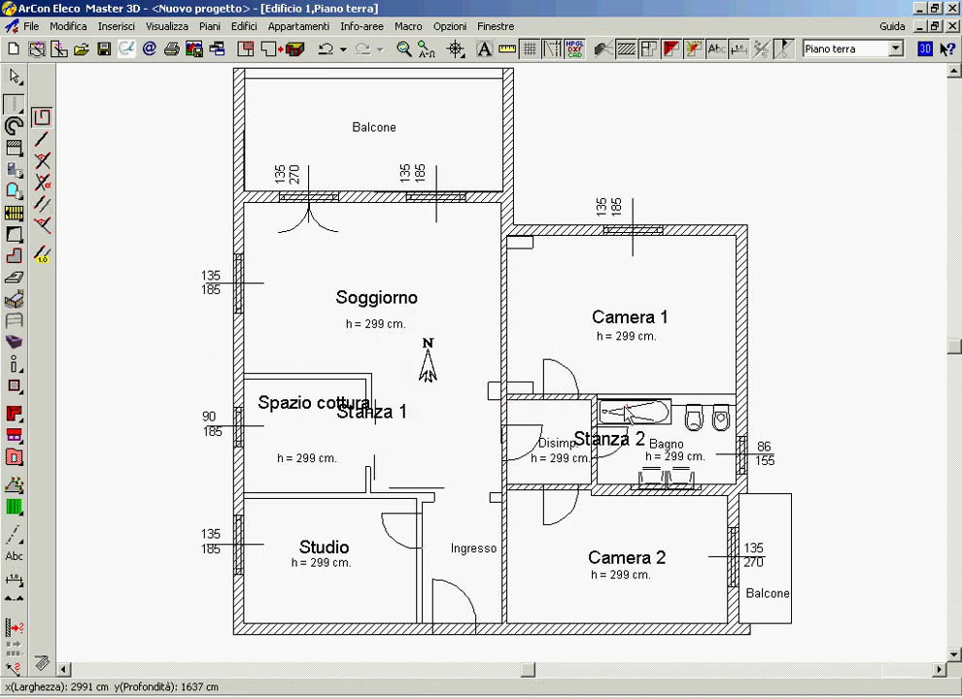
pyautogui.click(406, 47)
pyautogui.moveTo(590, 386); pyautogui.dragTo(761, 431)
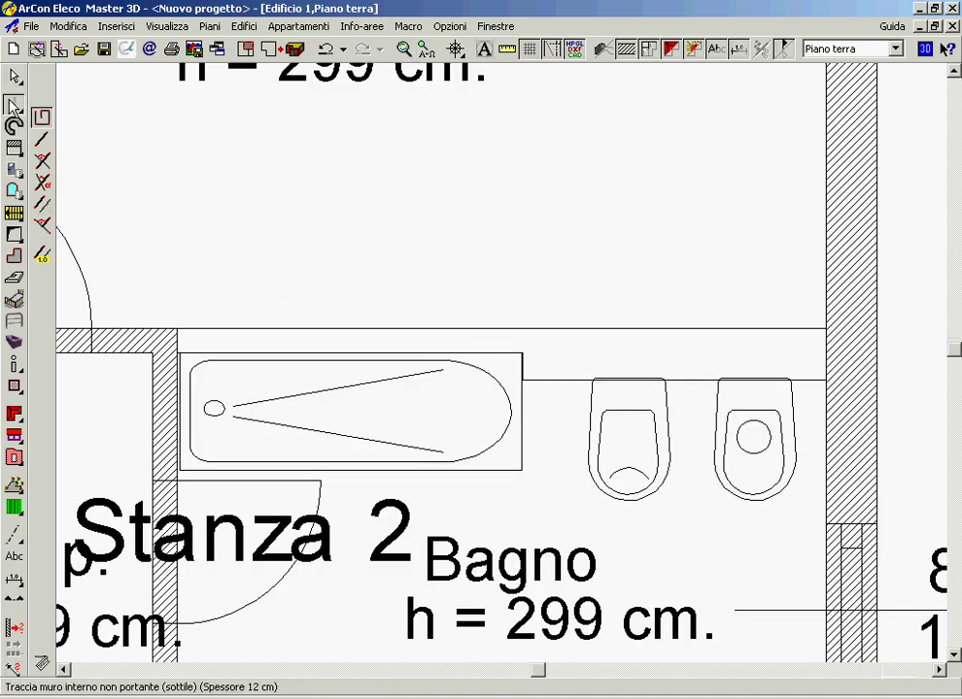
# Step: Draw a thin load-bearing wall behind the WCs, from the bathroom's right wall to the bathtub
pyautogui.click(14, 105)
pyautogui.click(80, 77)
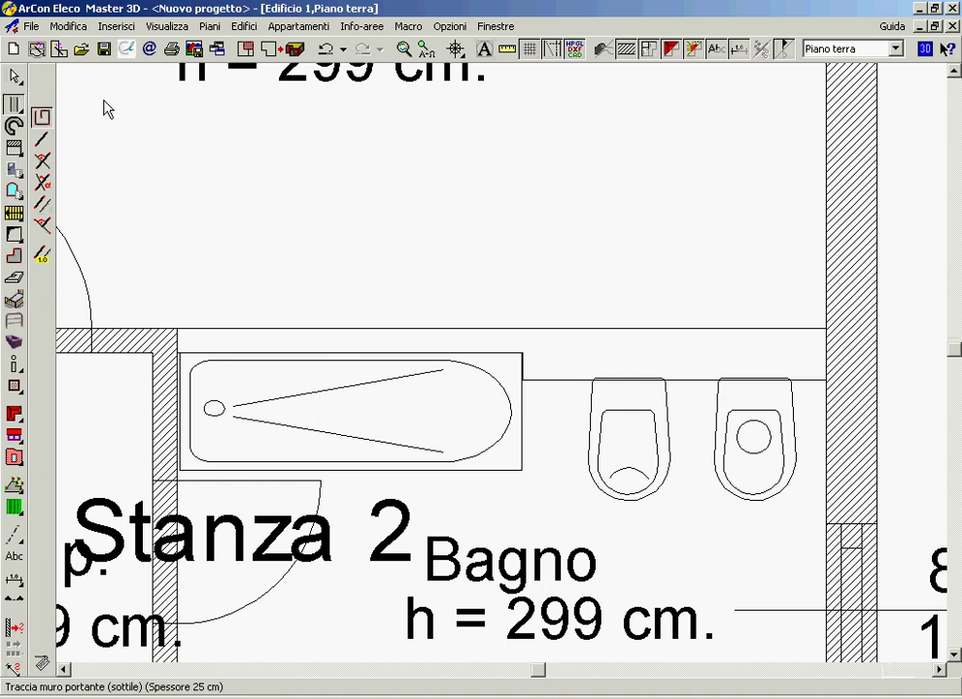
pyautogui.click(828, 386)
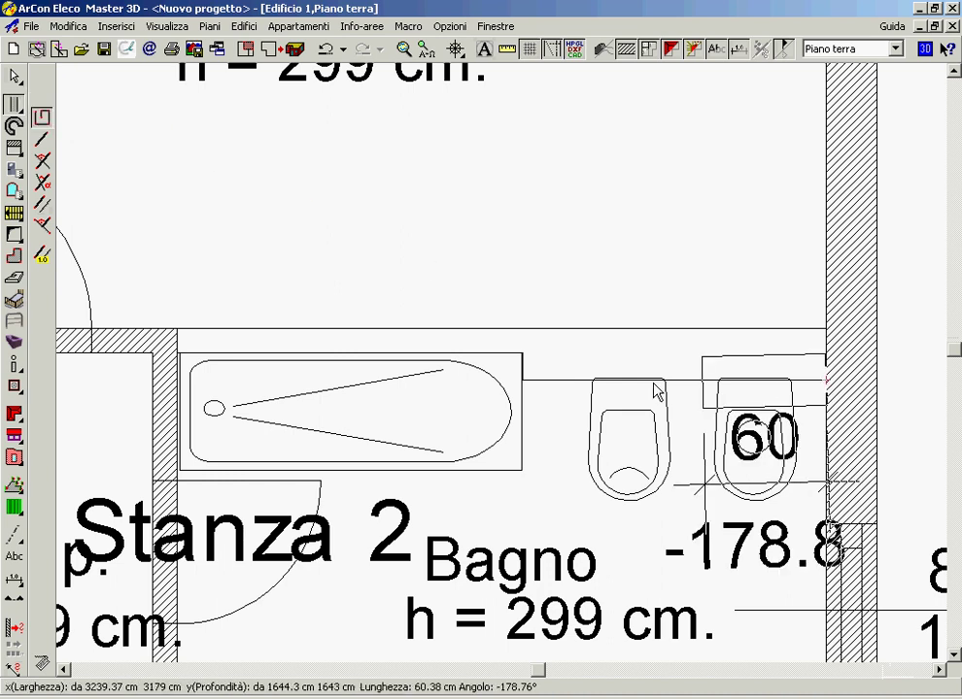
pyautogui.click(528, 379)
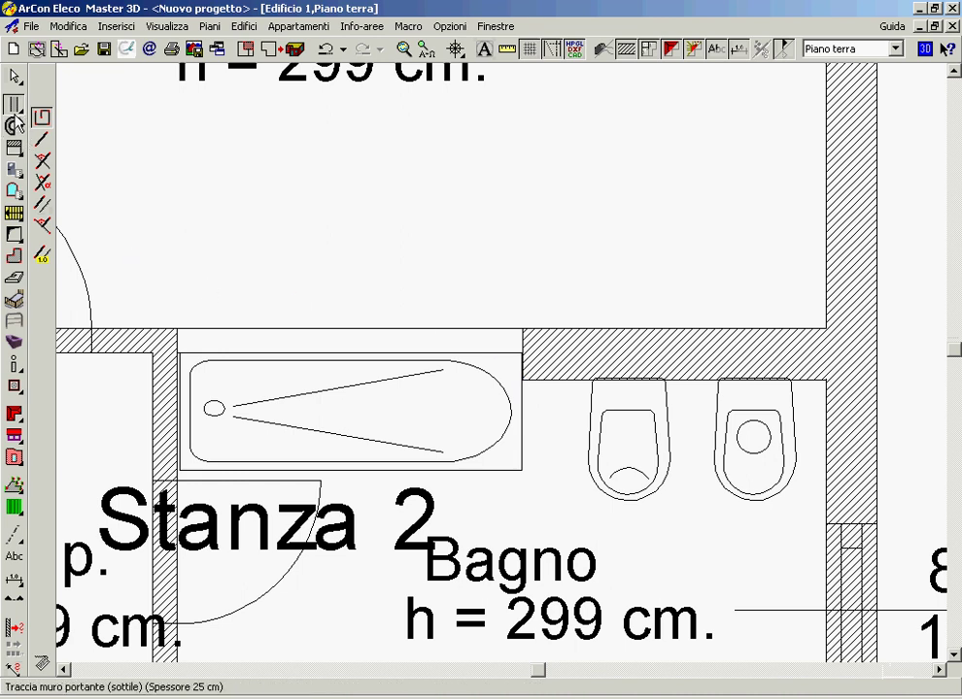
# Step: Draw a thin non-bearing partition behind the bathtub, then show the whole plan
pyautogui.click(15, 105)
pyautogui.click(50, 107)
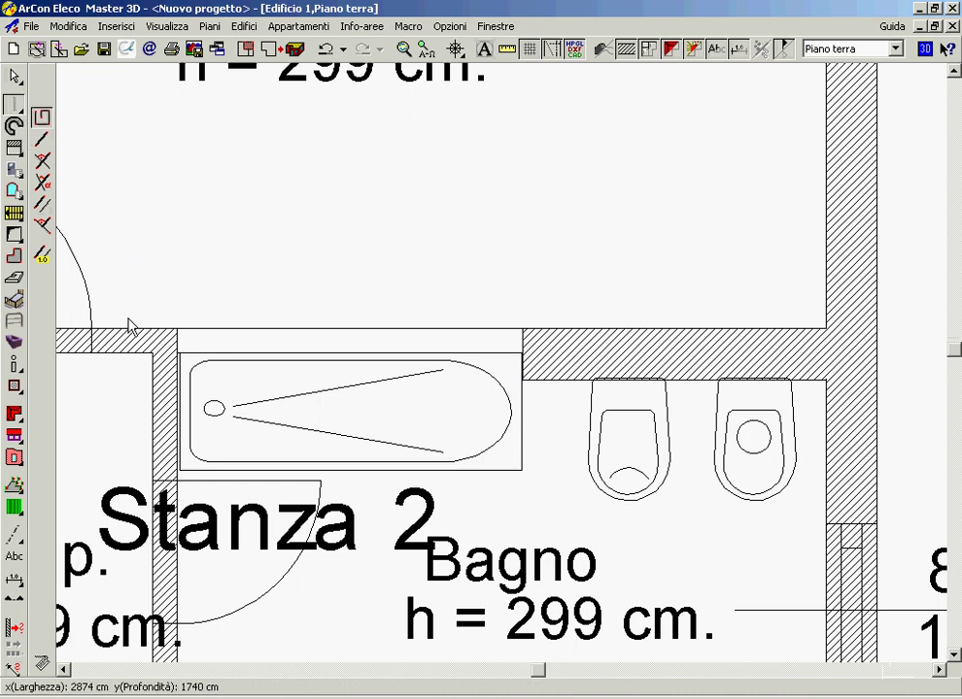
pyautogui.click(176, 331)
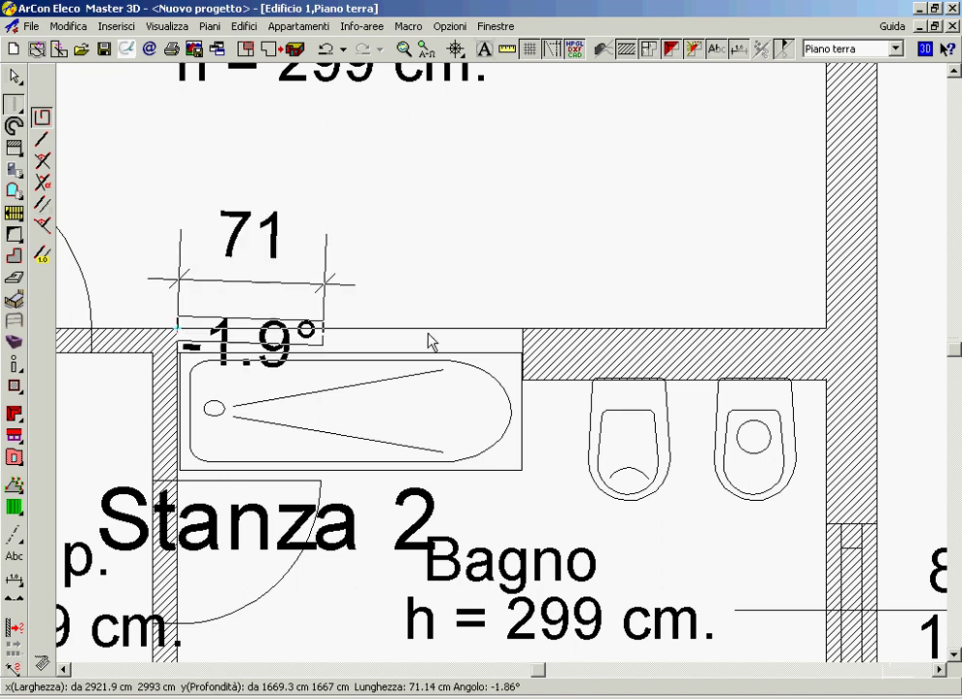
pyautogui.doubleClick(524, 332)
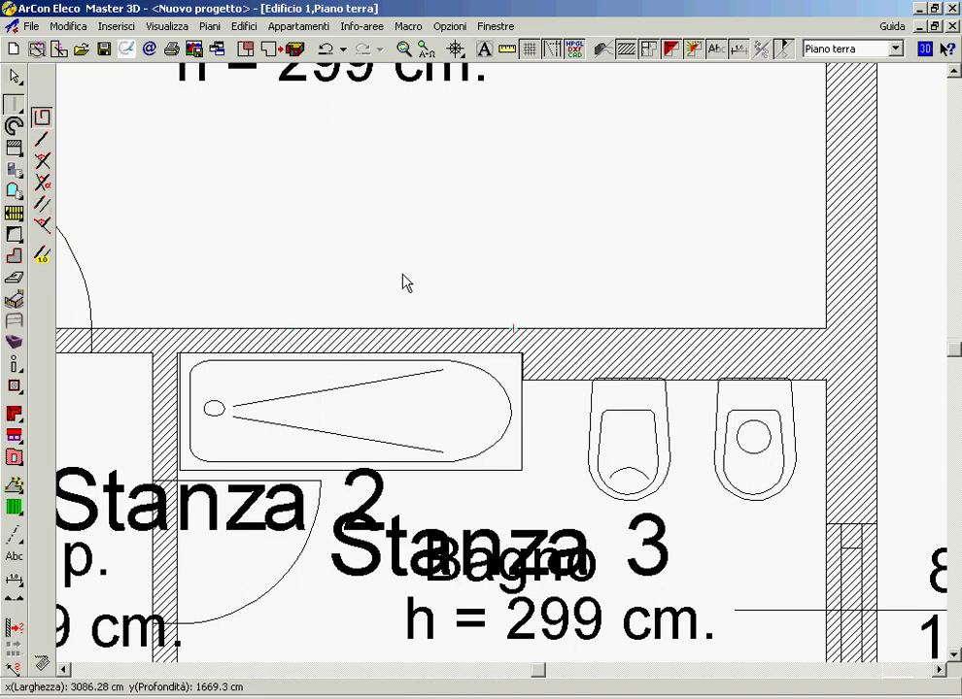
pyautogui.click(425, 48)
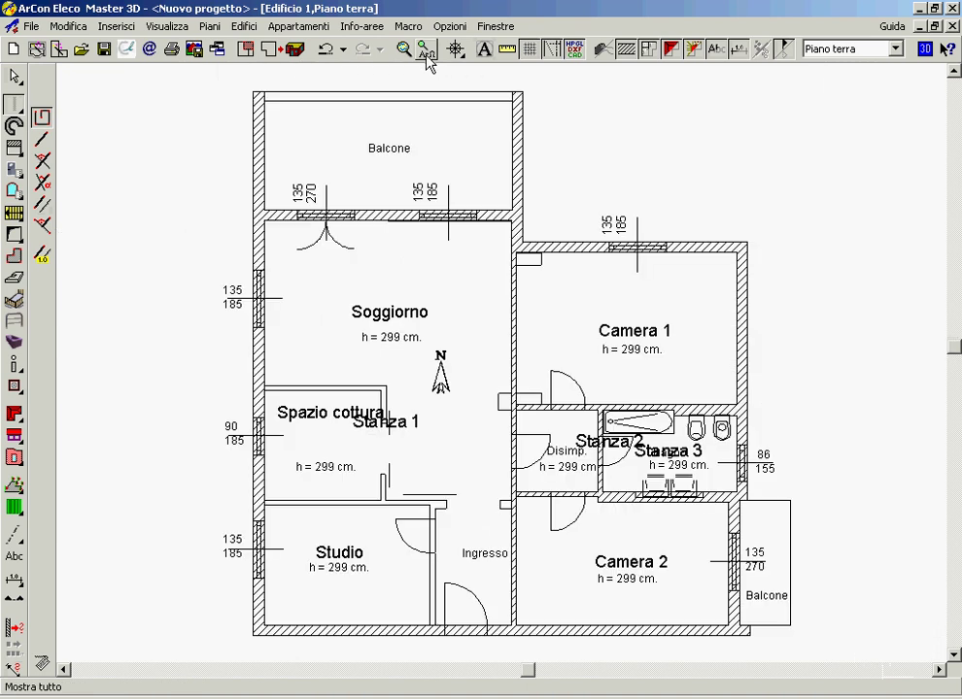
# Step: Draw walls up from the bottom wall and left to the outer wall, enclosing the Studio
pyautogui.click(436, 630)
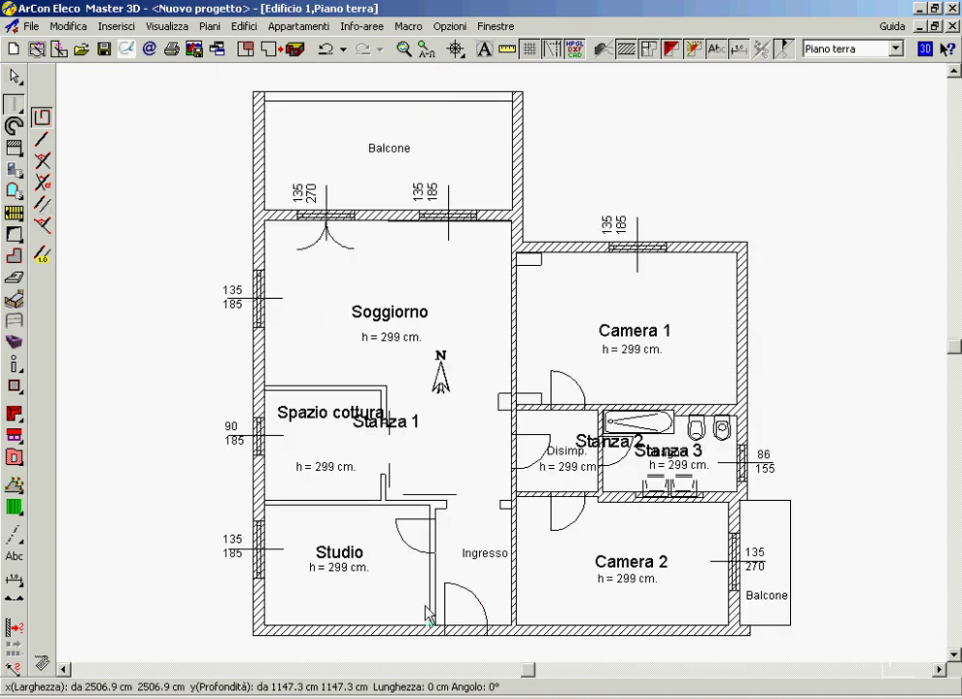
pyautogui.click(431, 505)
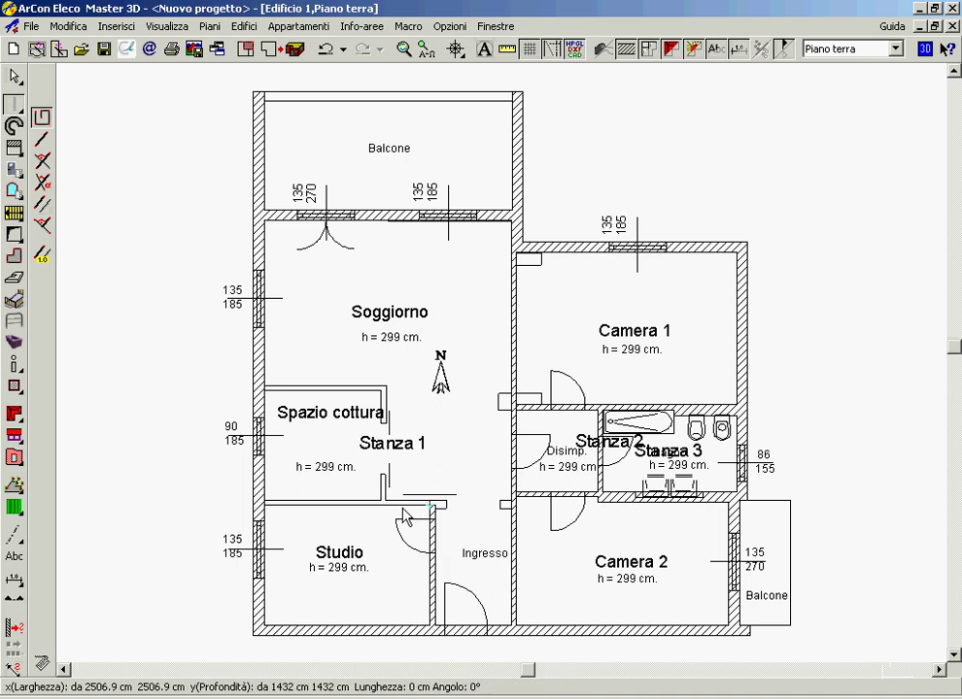
pyautogui.click(266, 514)
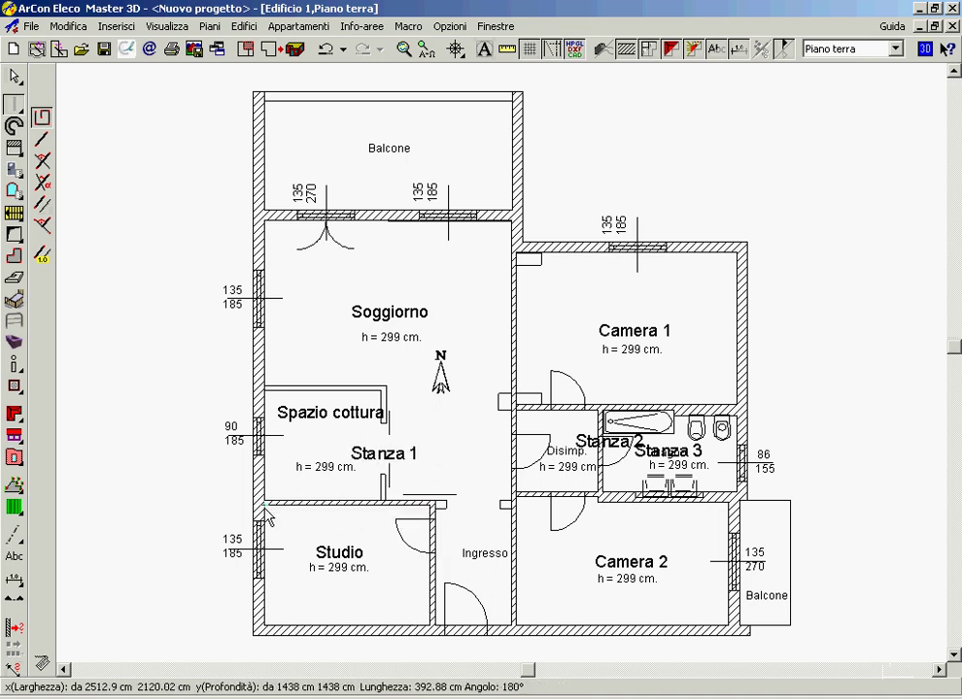
# Step: Draw walls rising from the Studio's top wall to the left wall, enclosing the Spazio cottura
pyautogui.click(379, 502)
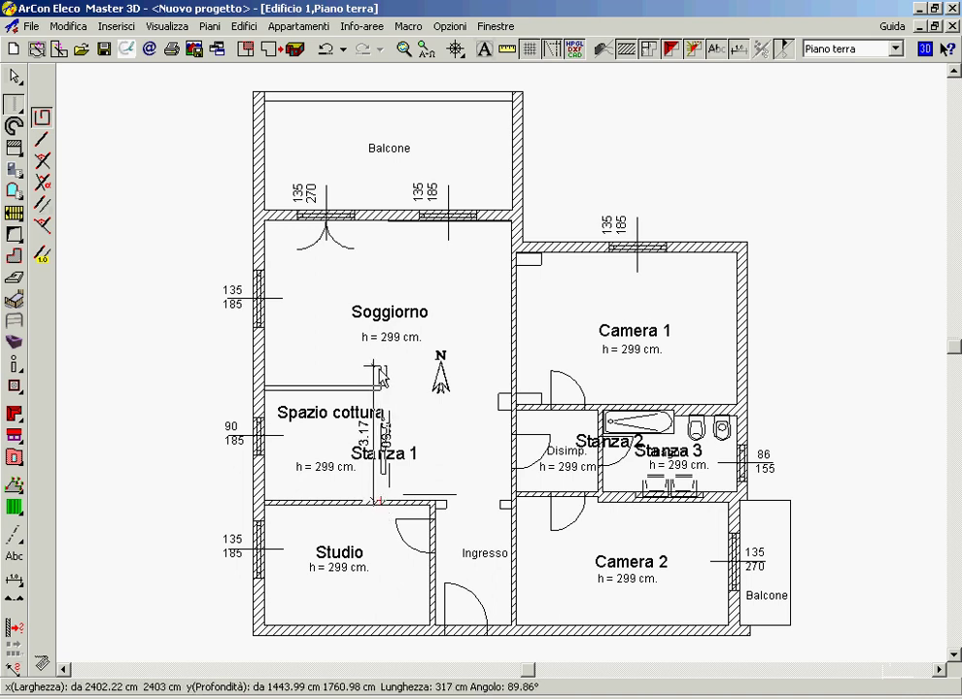
pyautogui.click(383, 389)
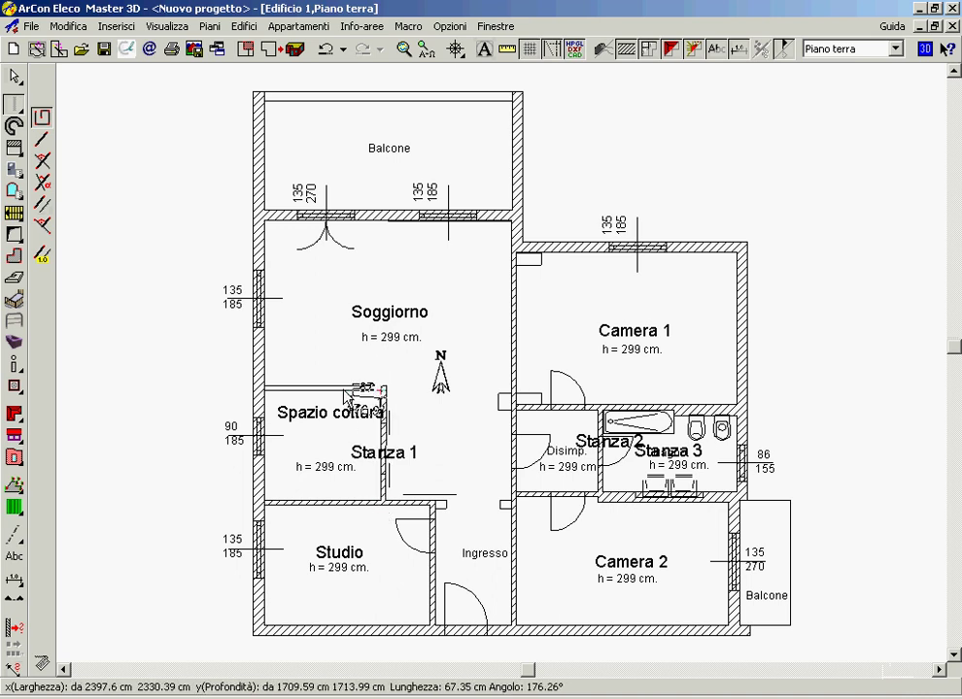
pyautogui.click(260, 391)
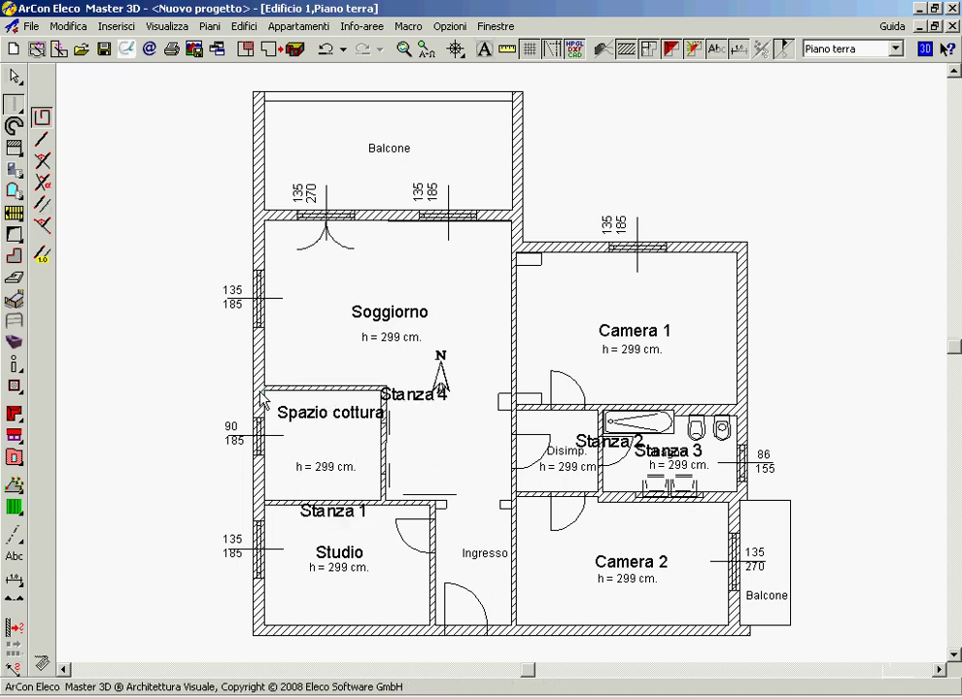
pyautogui.press('Escape')
# Step: Zoom into the Spazio cottura, return to the full plan, then zoom on the gap above the Ingresso
pyautogui.click(397, 49)
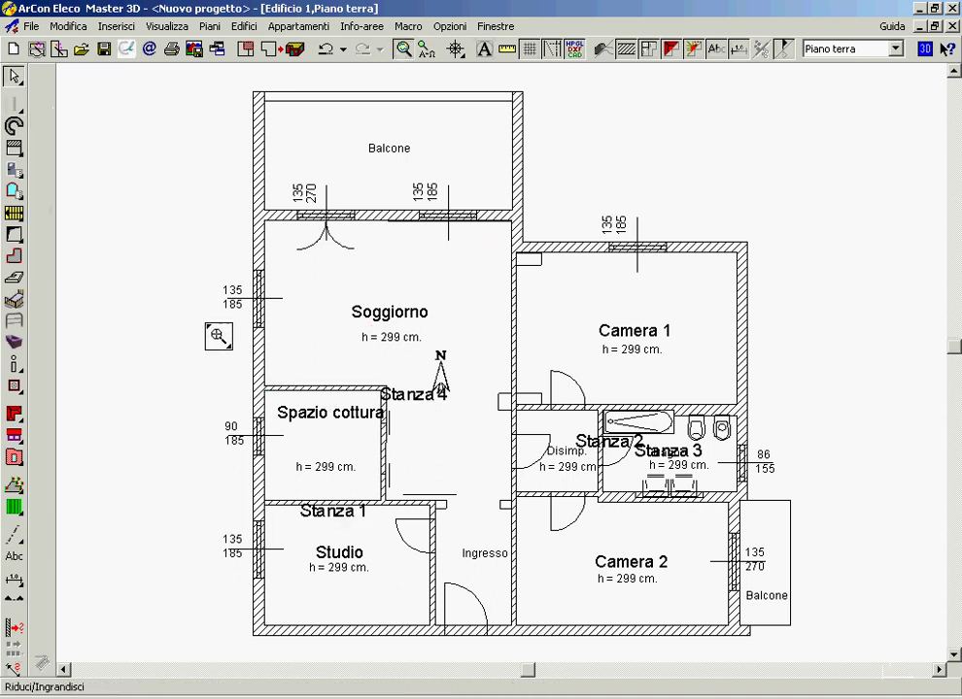
pyautogui.moveTo(216, 348); pyautogui.dragTo(419, 452)
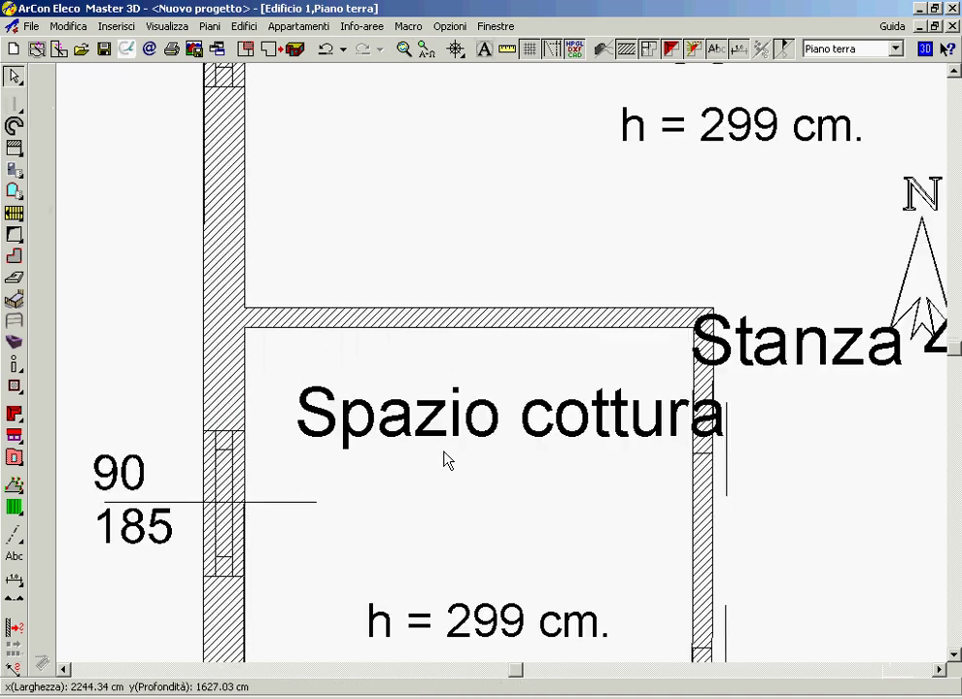
pyautogui.scroll(-3, 671, 444)
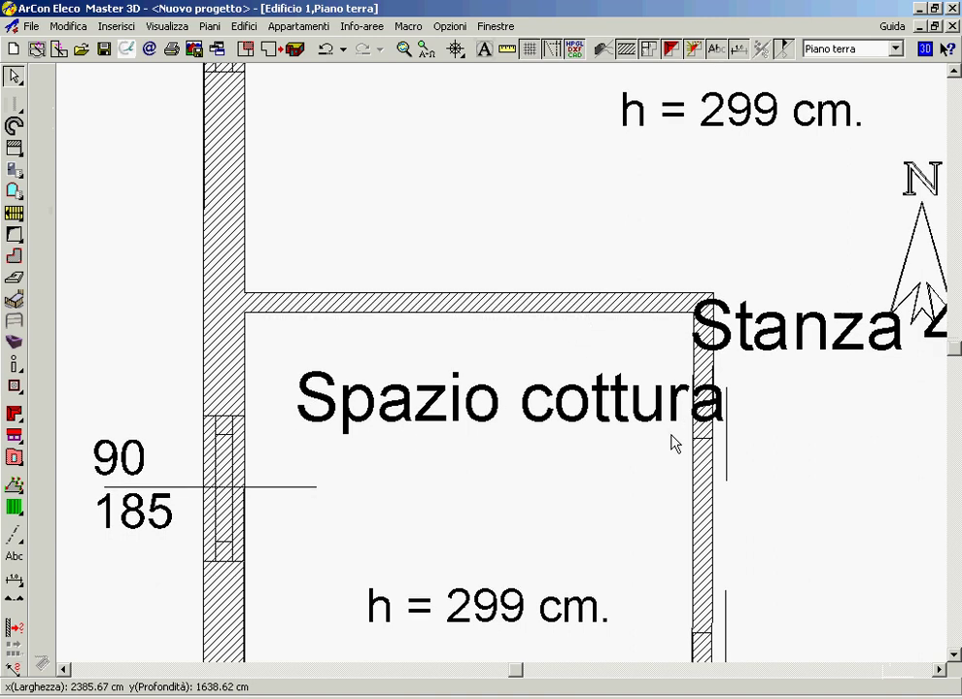
pyautogui.click(428, 50)
pyautogui.click(403, 49)
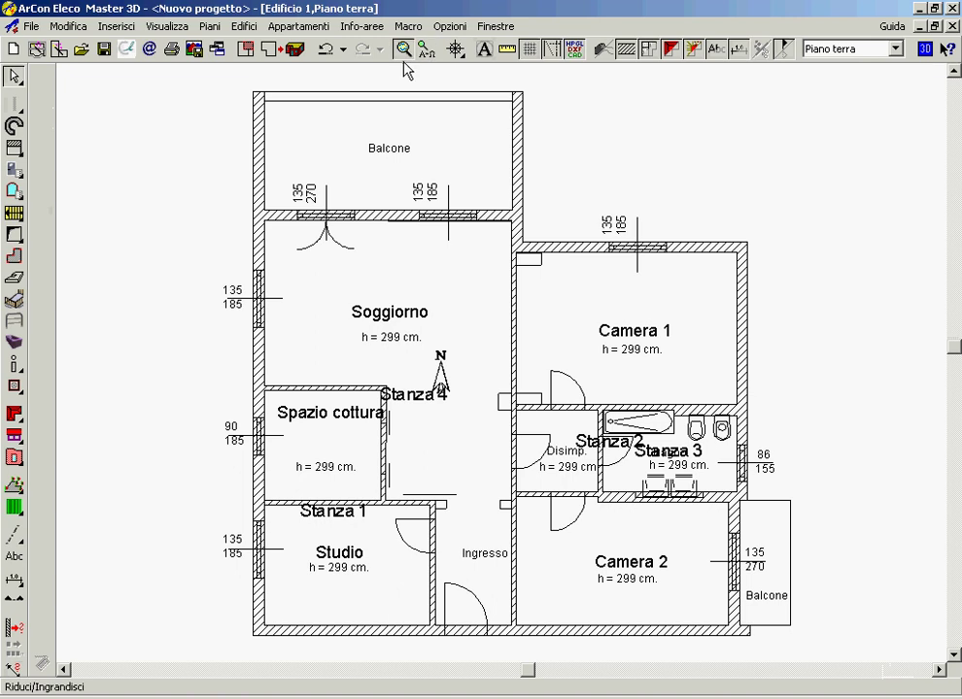
pyautogui.moveTo(421, 482); pyautogui.dragTo(522, 537)
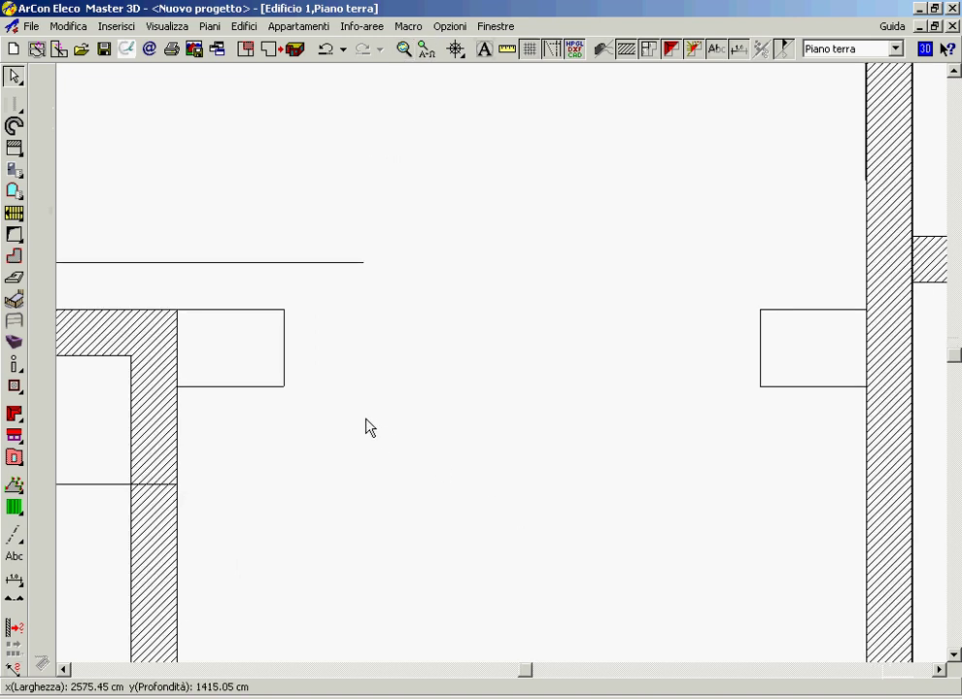
# Step: Measure the wall stub, then draw a 20 cm load-bearing wall (~181 cm) between the two stubs above the Ingresso
pyautogui.click(13, 669)
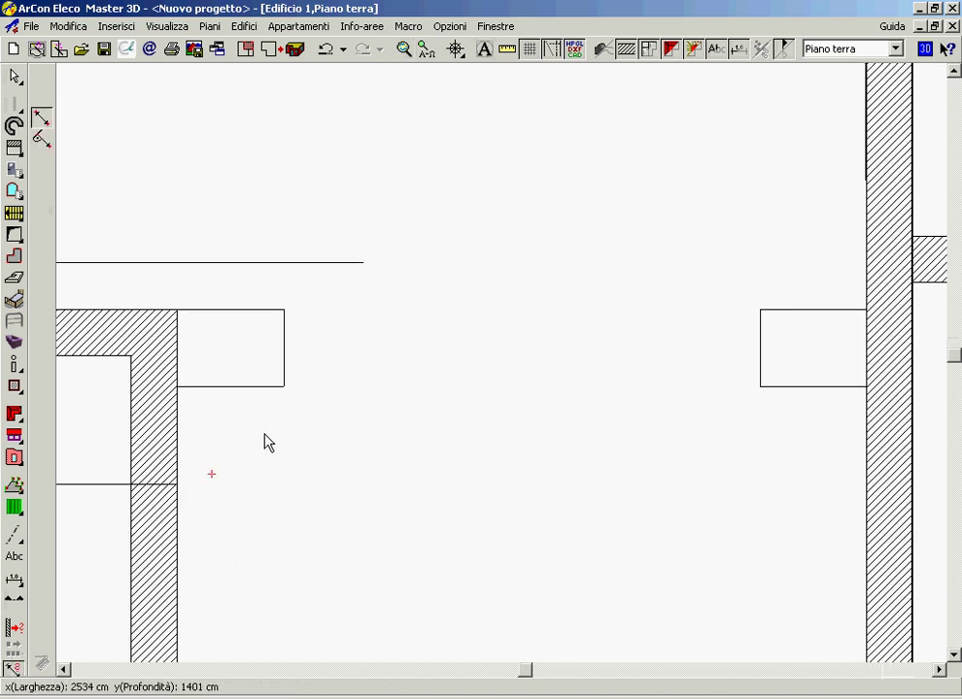
pyautogui.moveTo(284, 388); pyautogui.dragTo(285, 313)
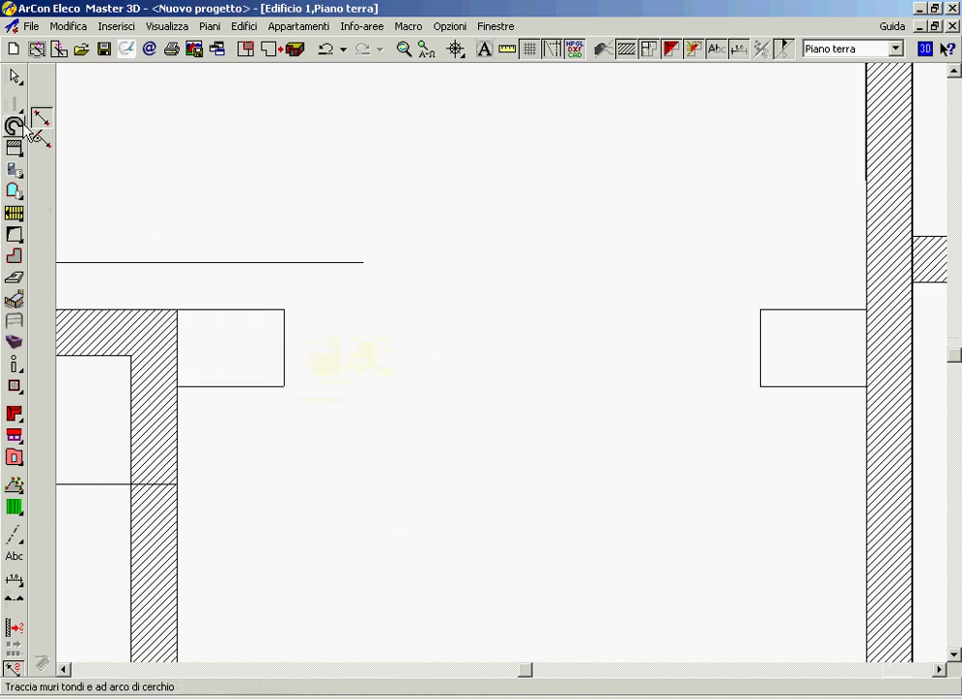
pyautogui.click(15, 105)
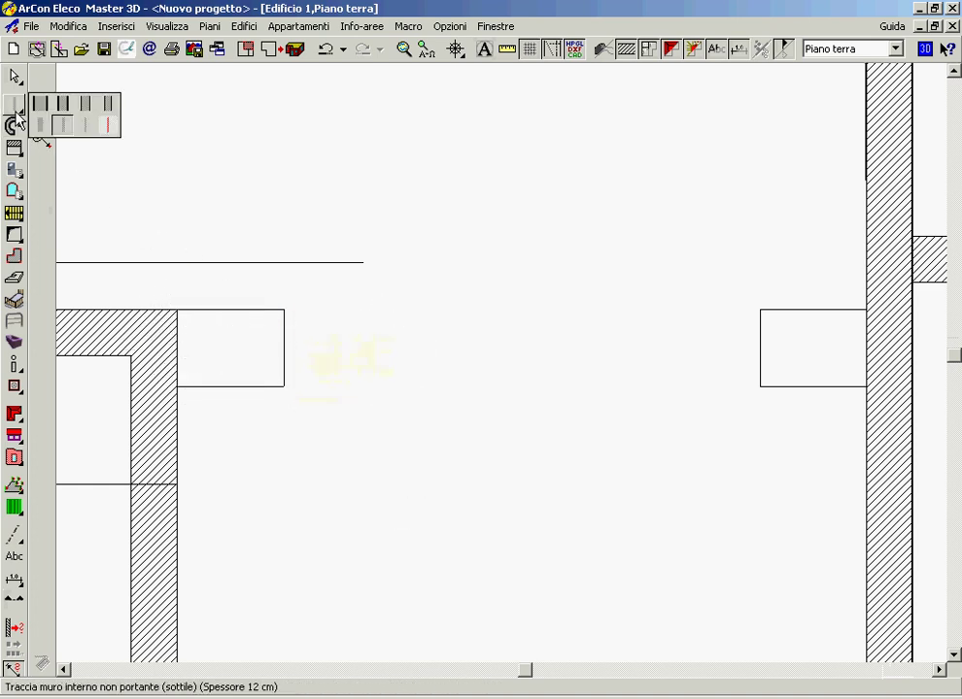
pyautogui.click(106, 103)
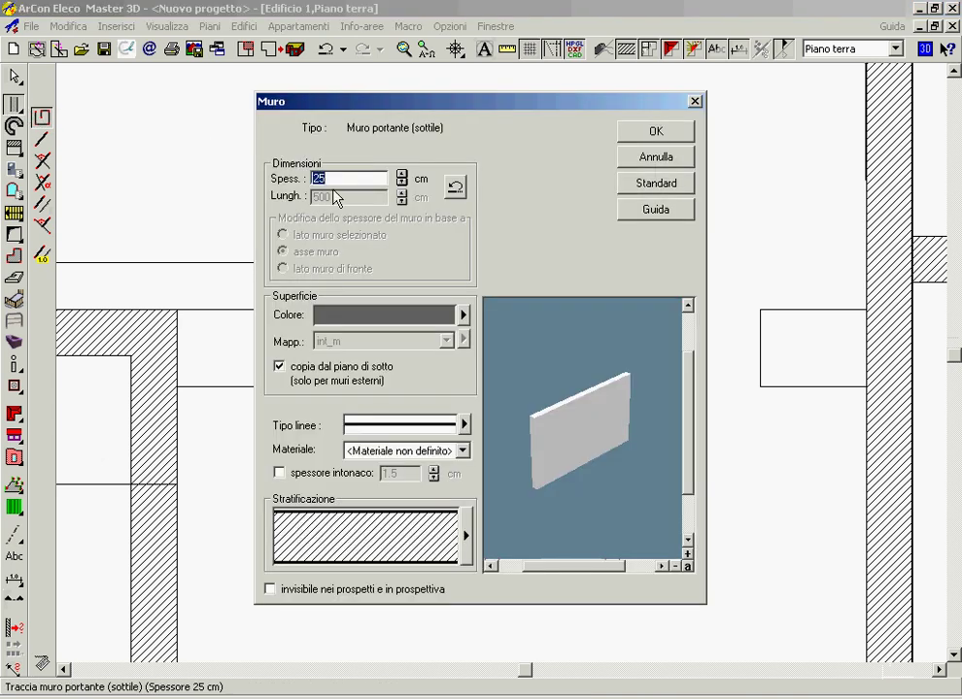
pyautogui.write('20')
pyautogui.click(684, 133)
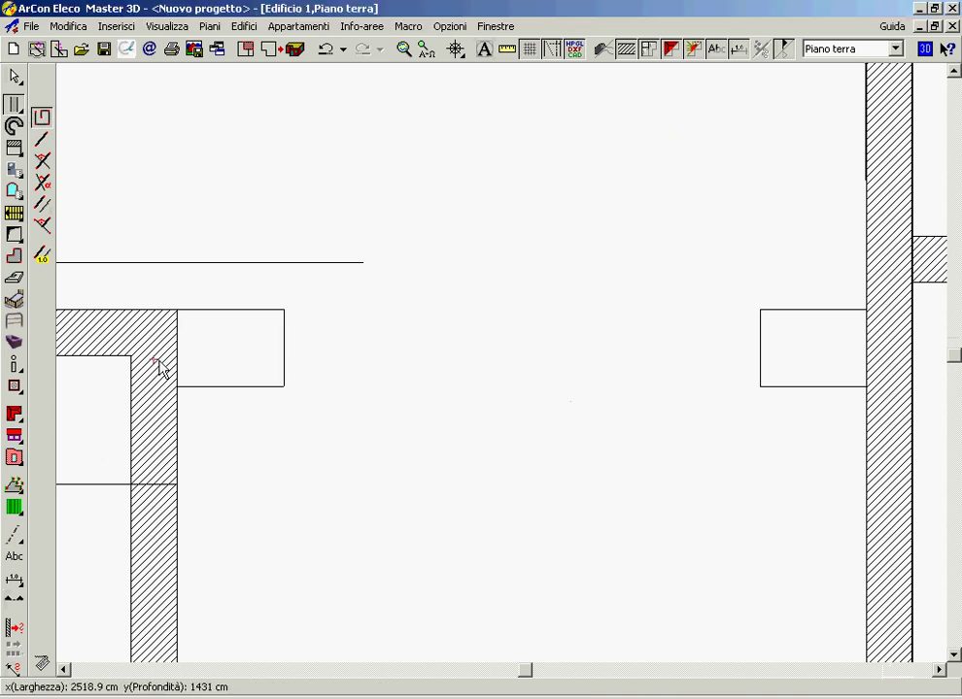
pyautogui.click(176, 311)
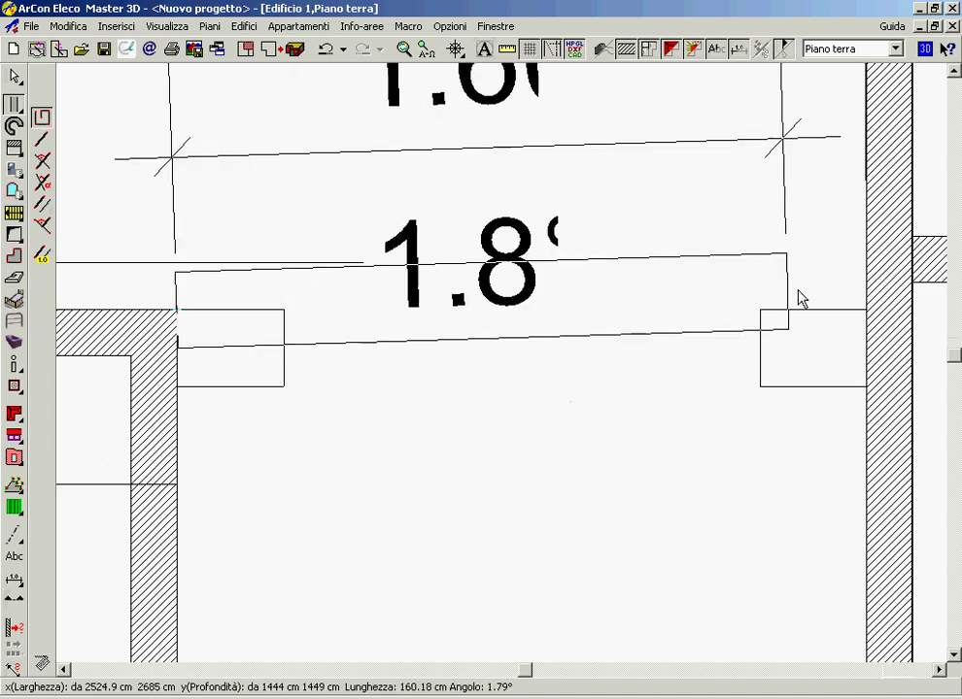
pyautogui.doubleClick(865, 311)
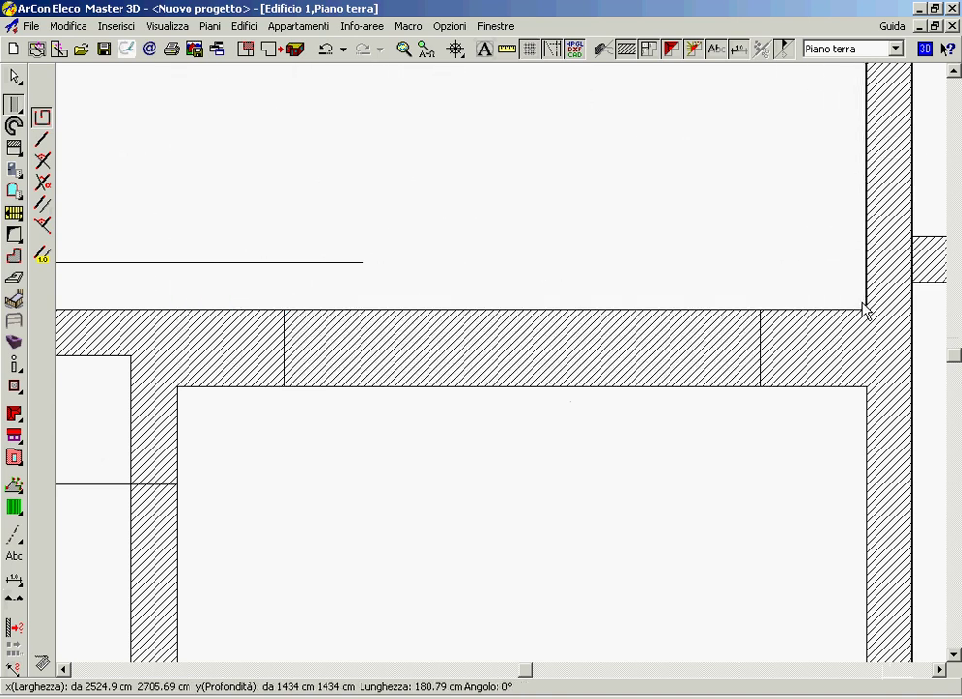
# Step: Fit the whole floor plan on screen and dock a small, zoomed-out Anteprima 3D preview at the top right
pyautogui.click(425, 49)
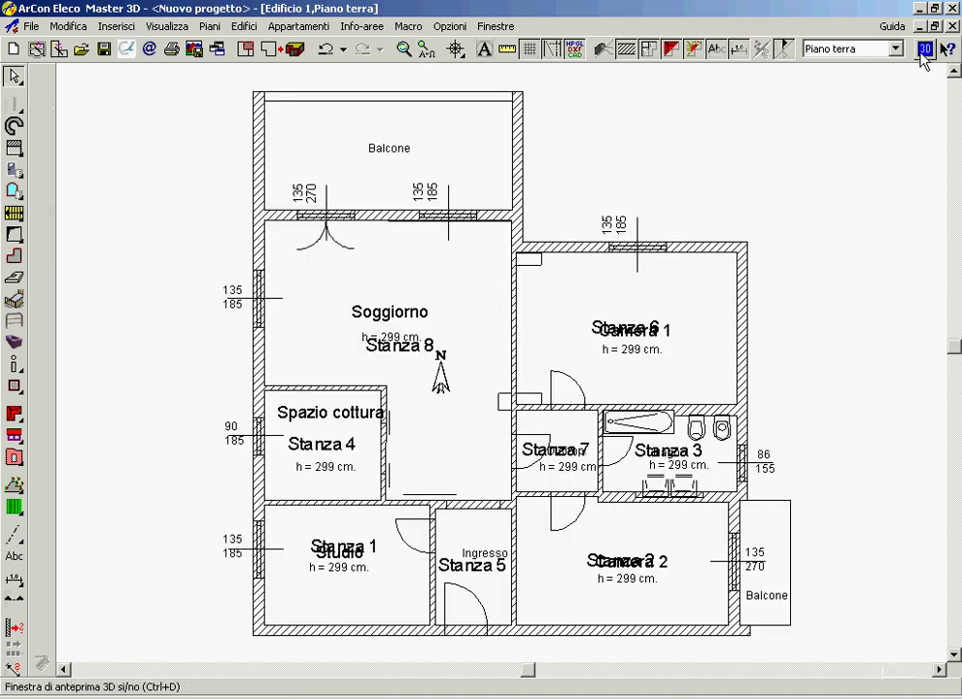
pyautogui.click(924, 49)
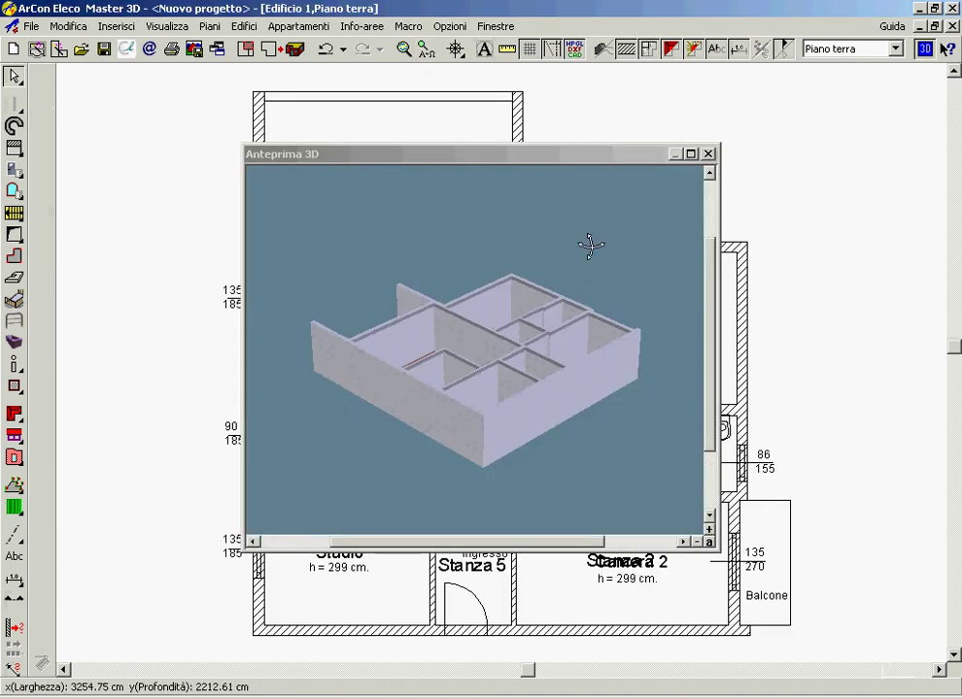
pyautogui.moveTo(631, 160); pyautogui.dragTo(841, 85)
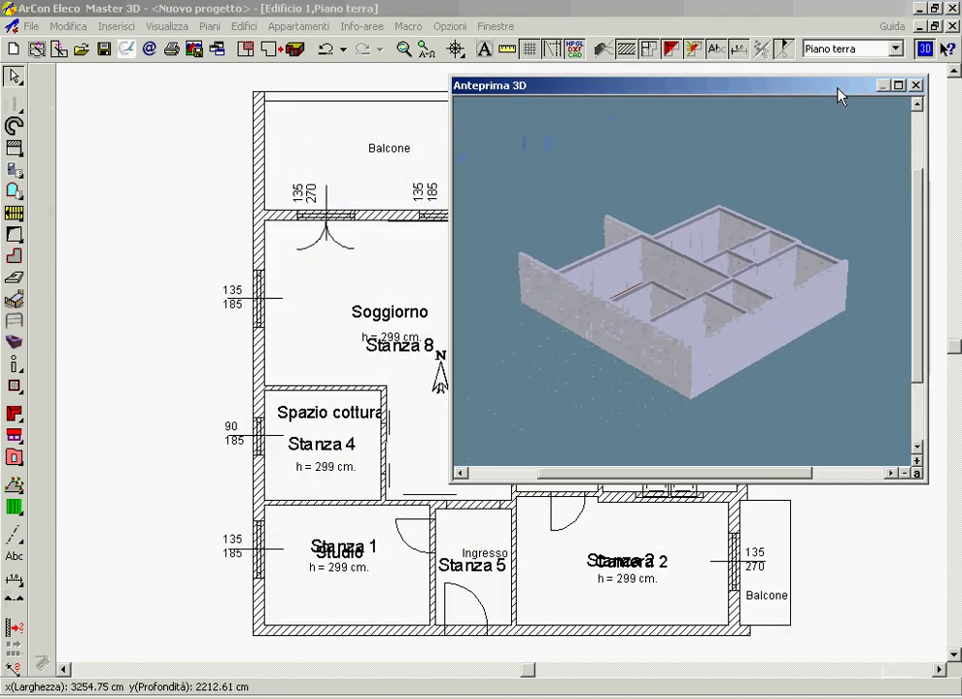
pyautogui.moveTo(461, 470)
pyautogui.mouseDown()
pyautogui.moveTo(692, 231)
pyautogui.moveTo(676, 231)
pyautogui.mouseUp()
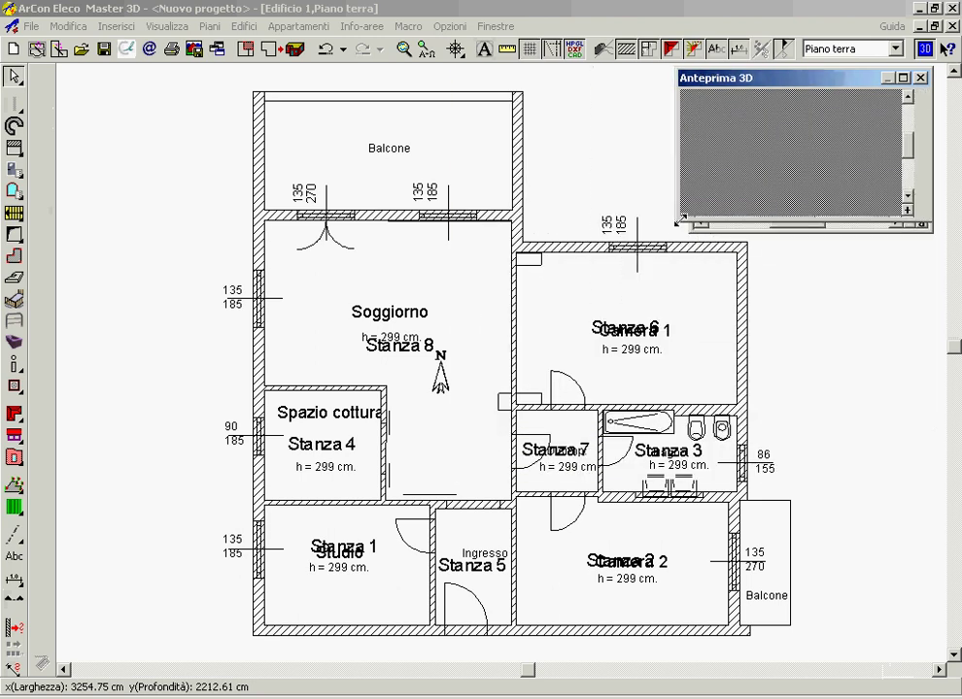
pyautogui.moveTo(746, 191); pyautogui.dragTo(742, 153)
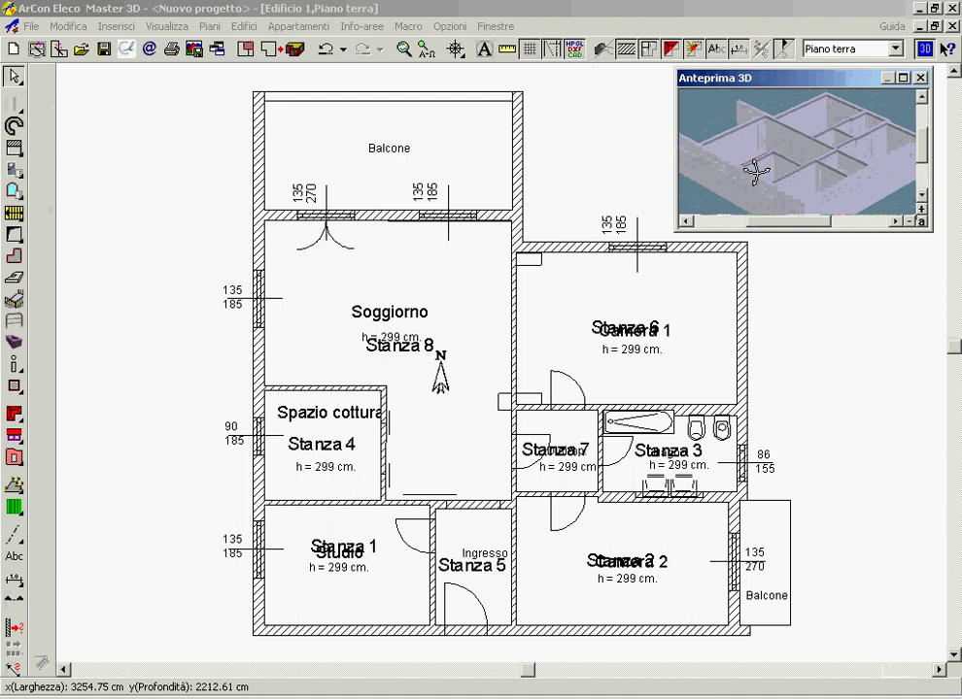
pyautogui.click(586, 350)
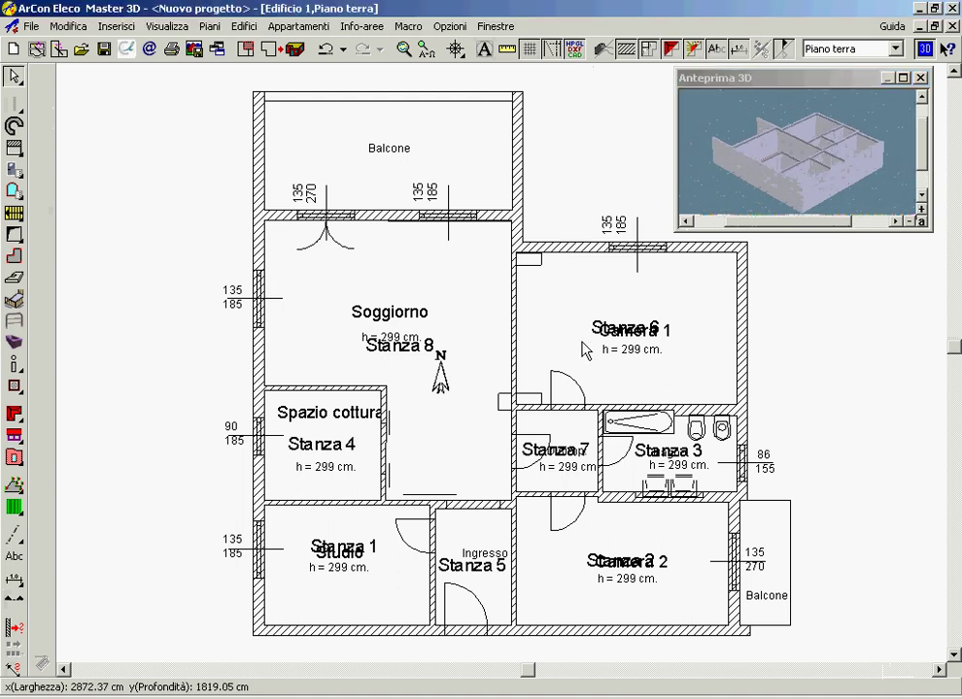
# Step: Set the Costruzione finestra estesa window to width 135, heights 185, parapet 100 and one mullion
pyautogui.click(15, 169)
pyautogui.click(42, 161)
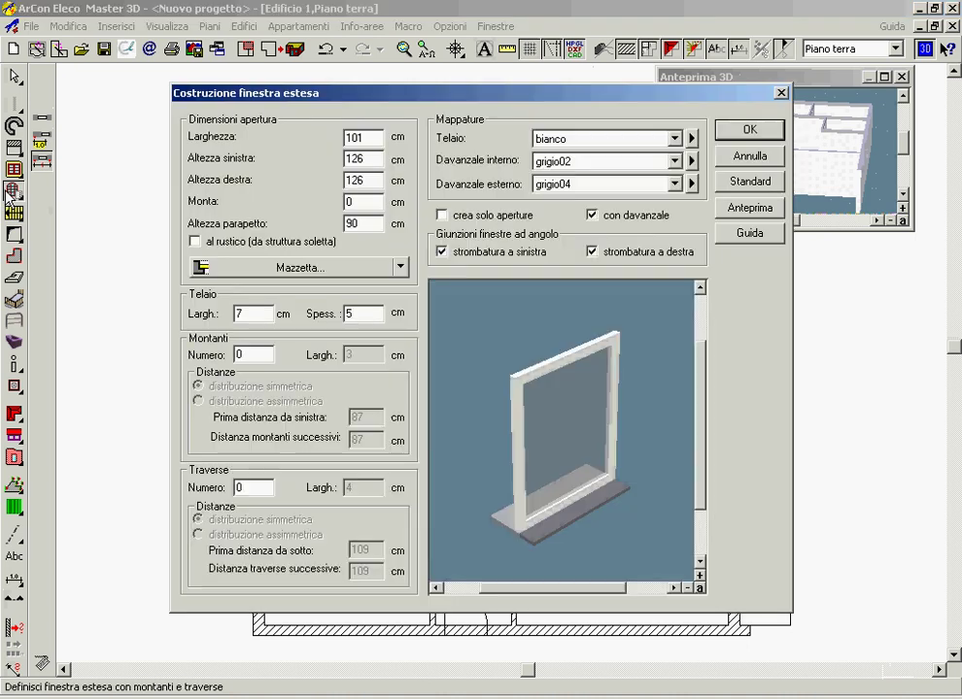
pyautogui.moveTo(405, 104); pyautogui.dragTo(538, 176)
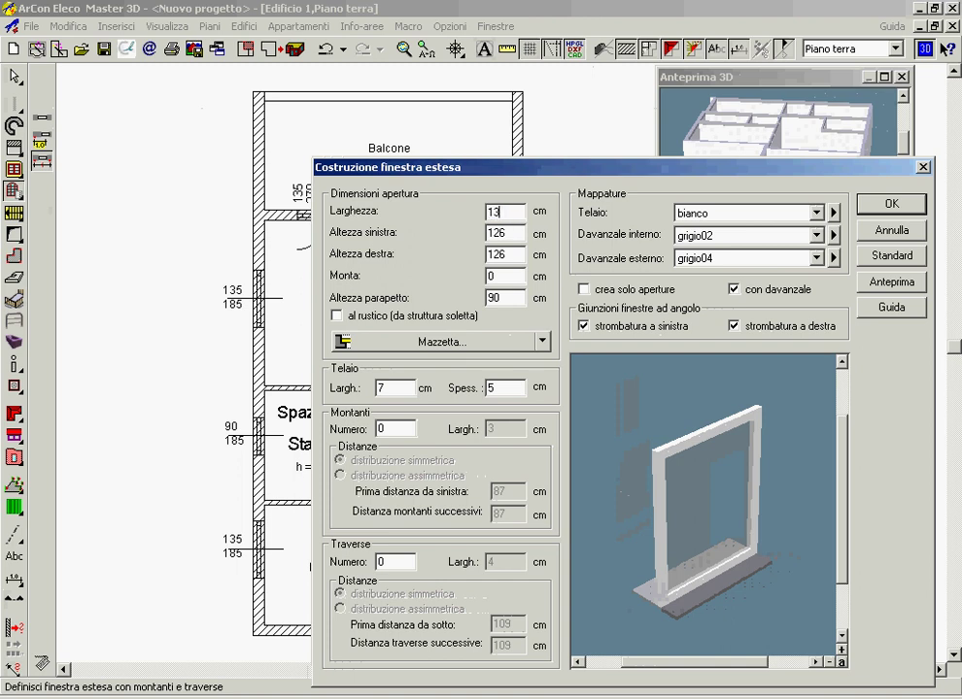
pyautogui.write('5')
pyautogui.press('Tab')
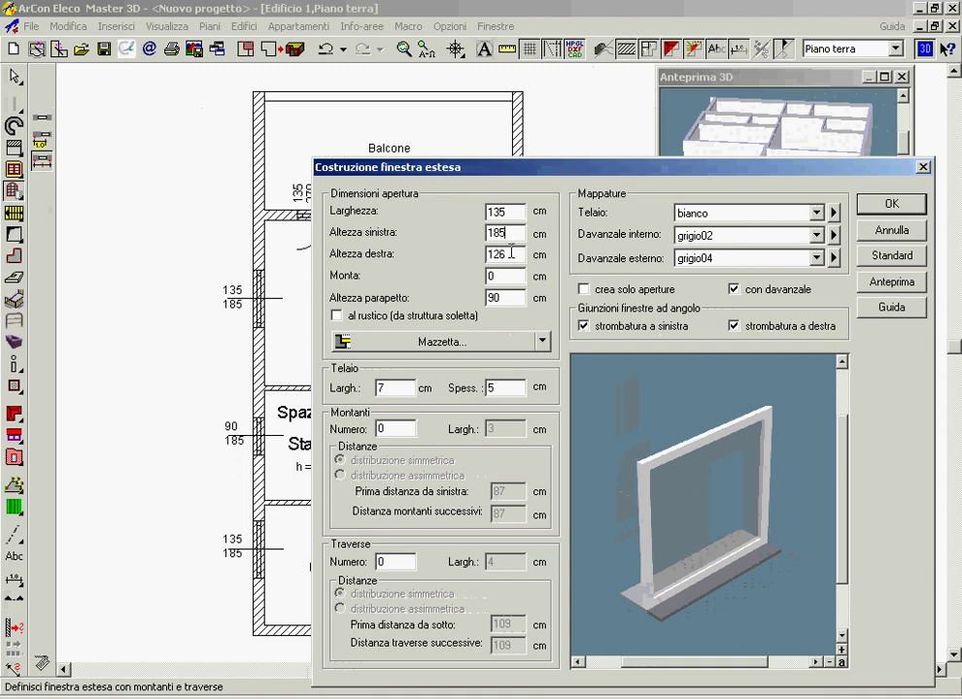
pyautogui.press('Tab')
pyautogui.write('185')
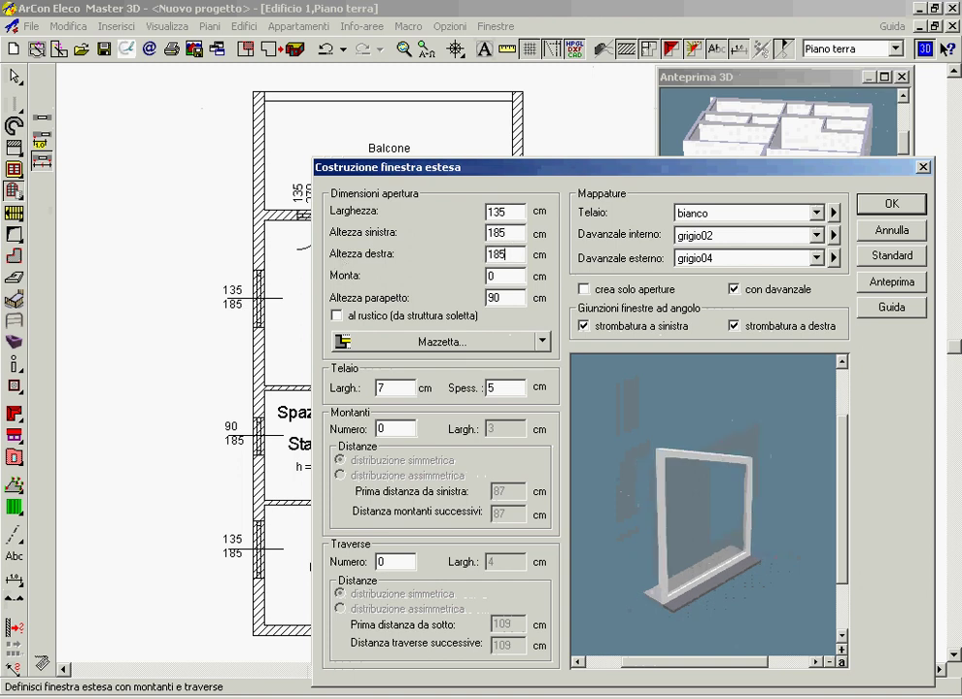
pyautogui.press('Tab')
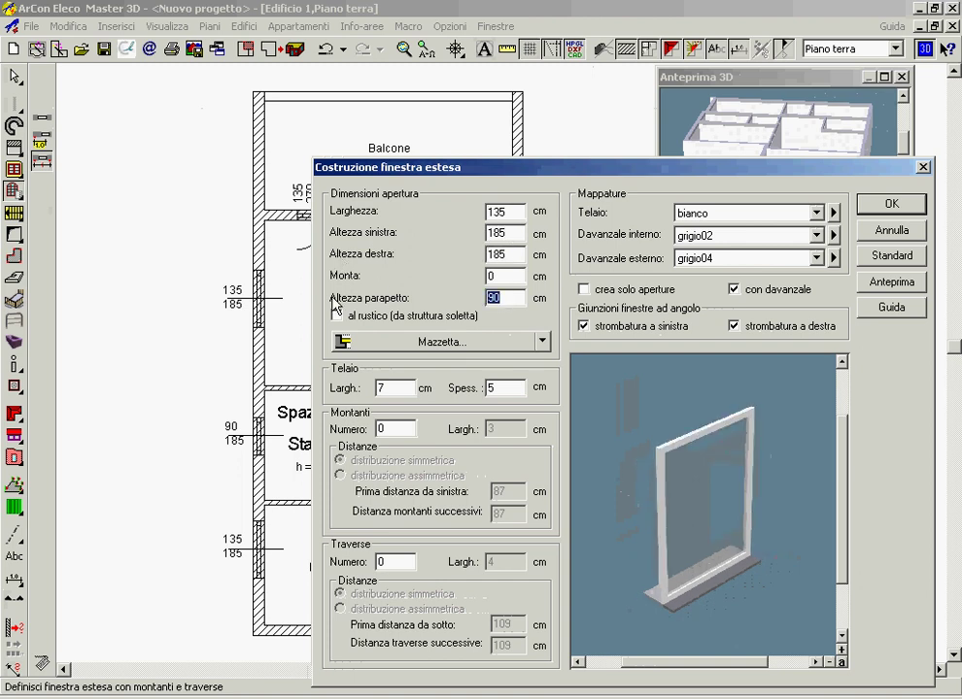
pyautogui.write('100')
pyautogui.press('Tab')
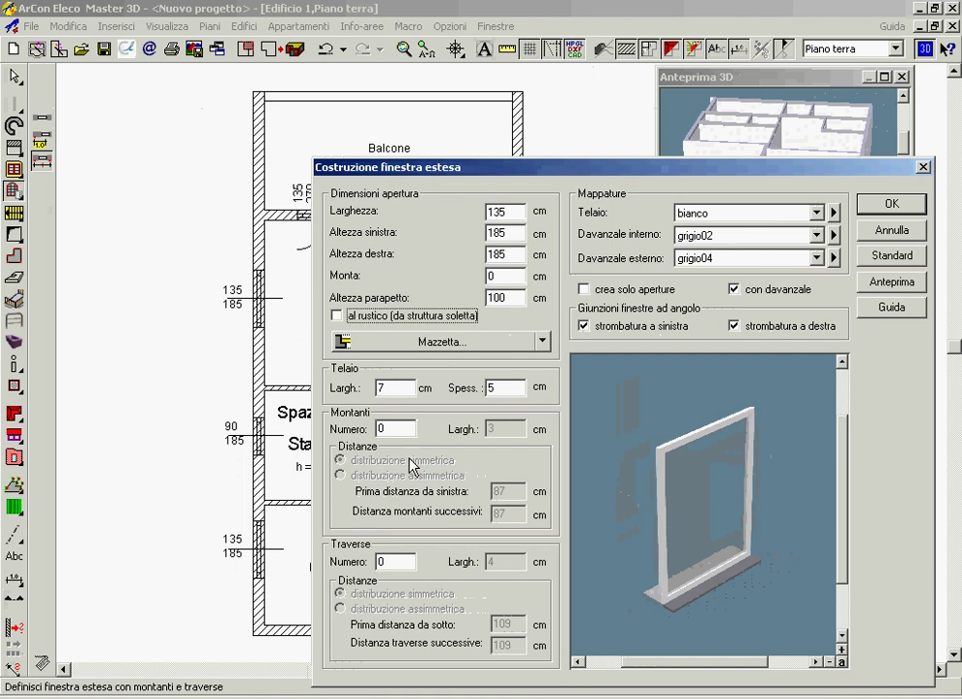
pyautogui.click(376, 428)
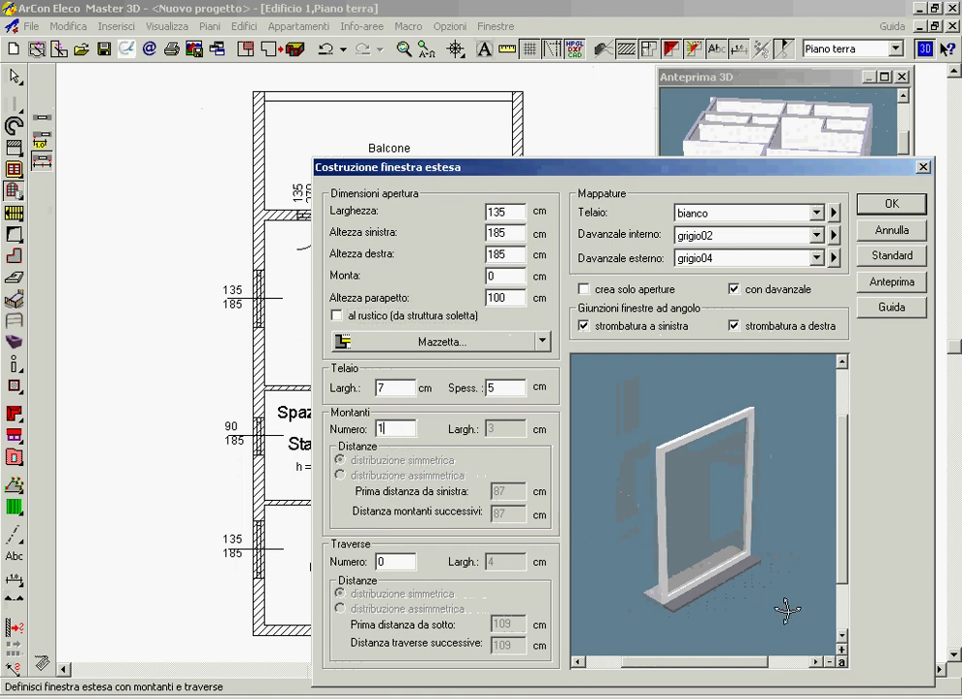
pyautogui.write('1')
pyautogui.press('Tab')
pyautogui.press('Tab')
pyautogui.press('Tab')
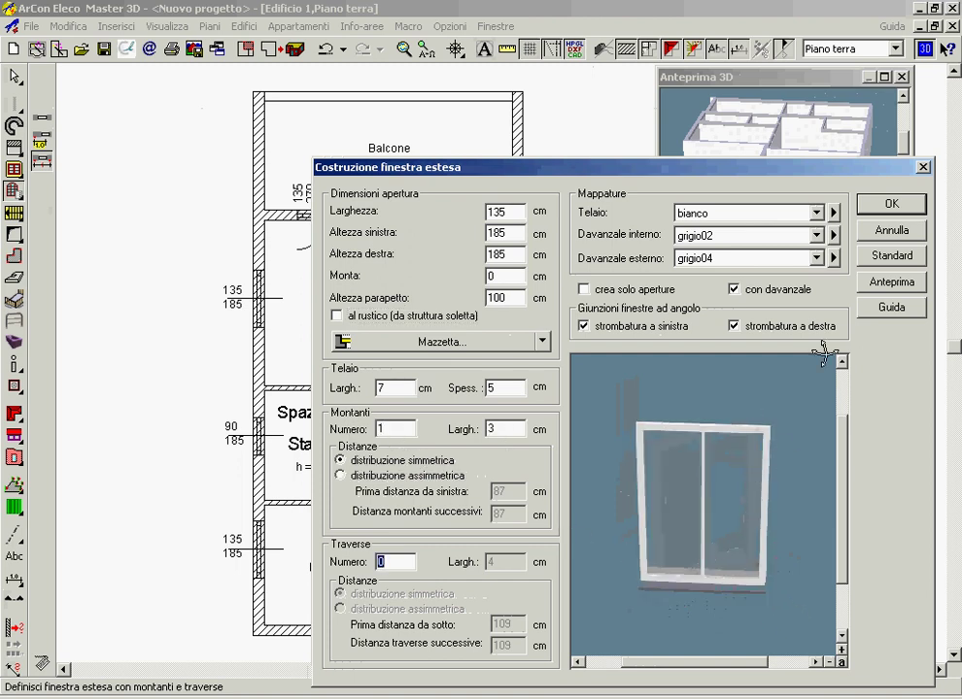
pyautogui.click(892, 206)
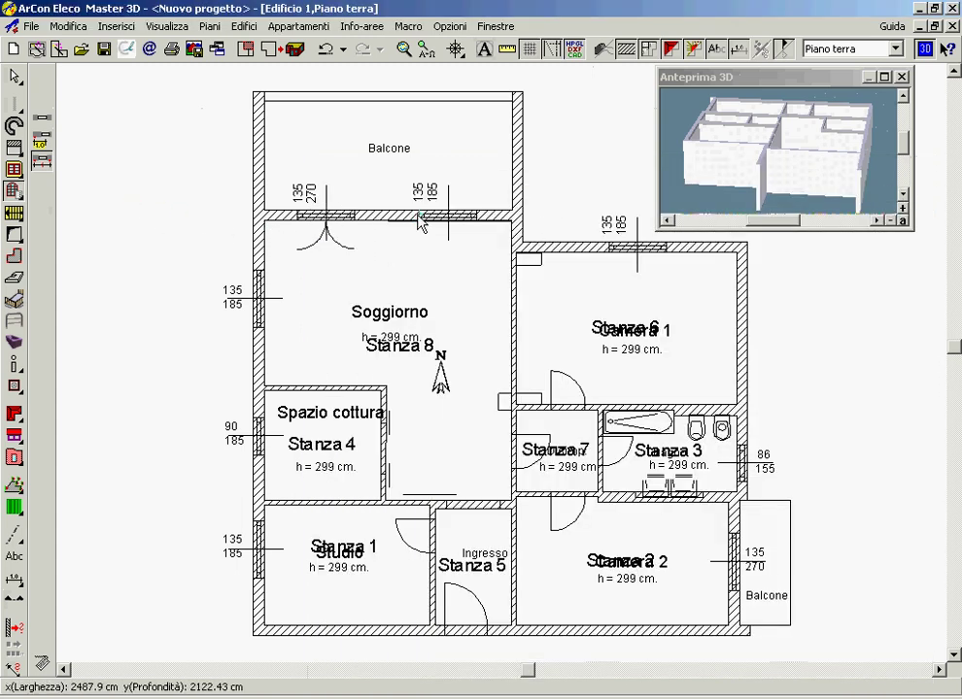
# Step: Insert the 135 × 185 mullioned window into Soggiorno's top and left walls, Studio's left wall and Camera 1's top wall
pyautogui.click(471, 231)
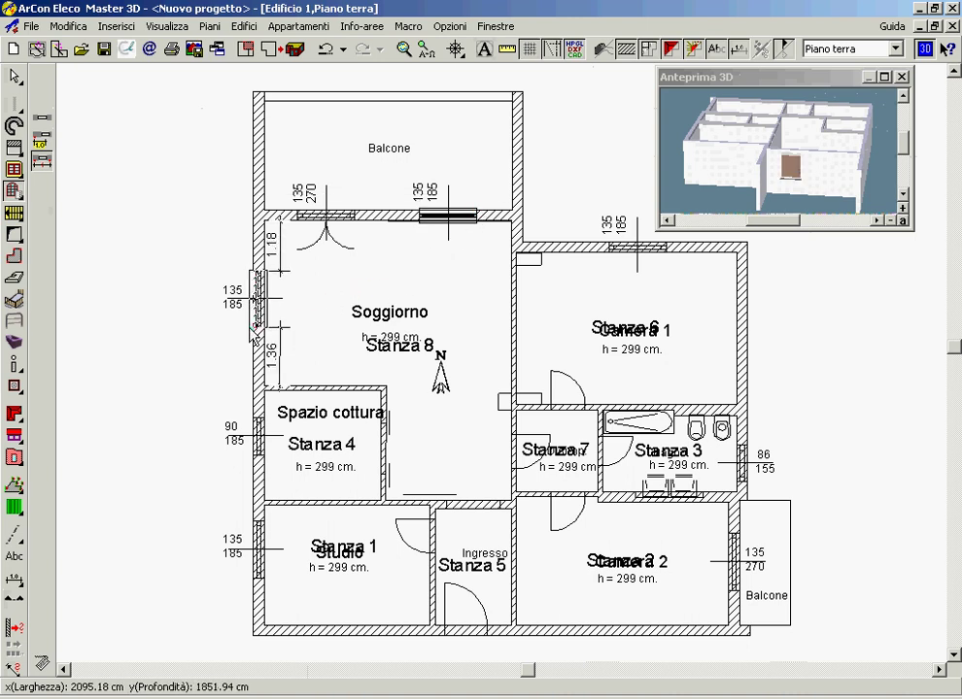
pyautogui.click(253, 333)
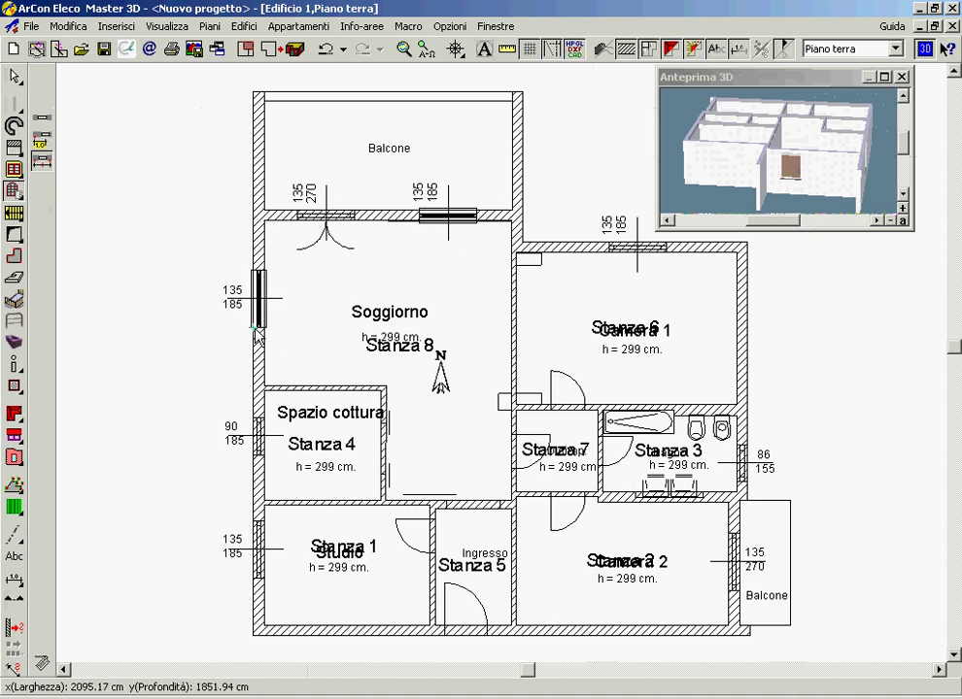
pyautogui.click(250, 544)
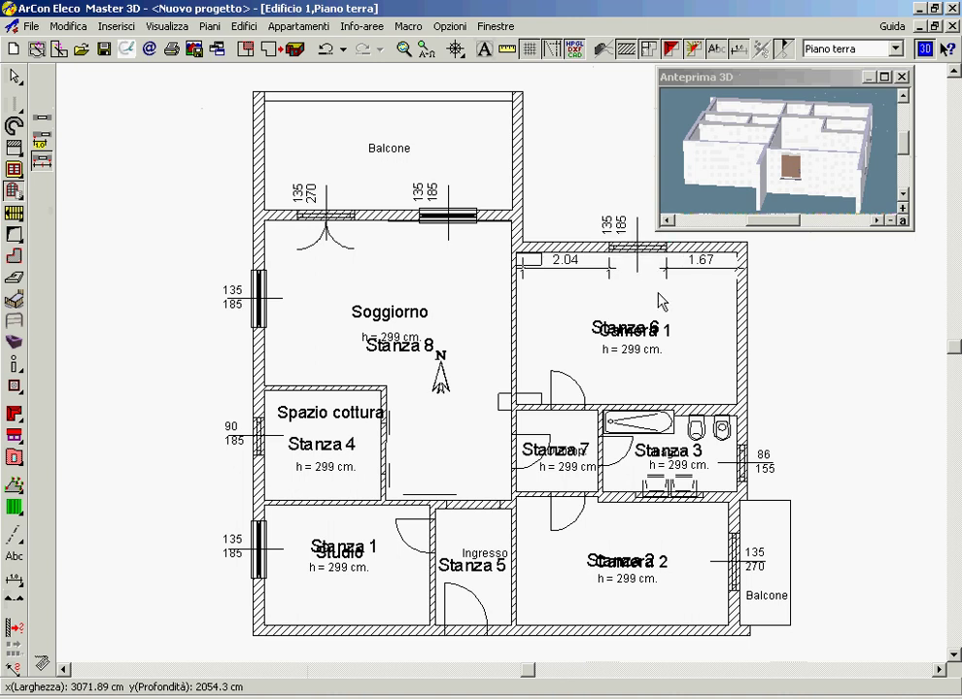
pyautogui.click(668, 251)
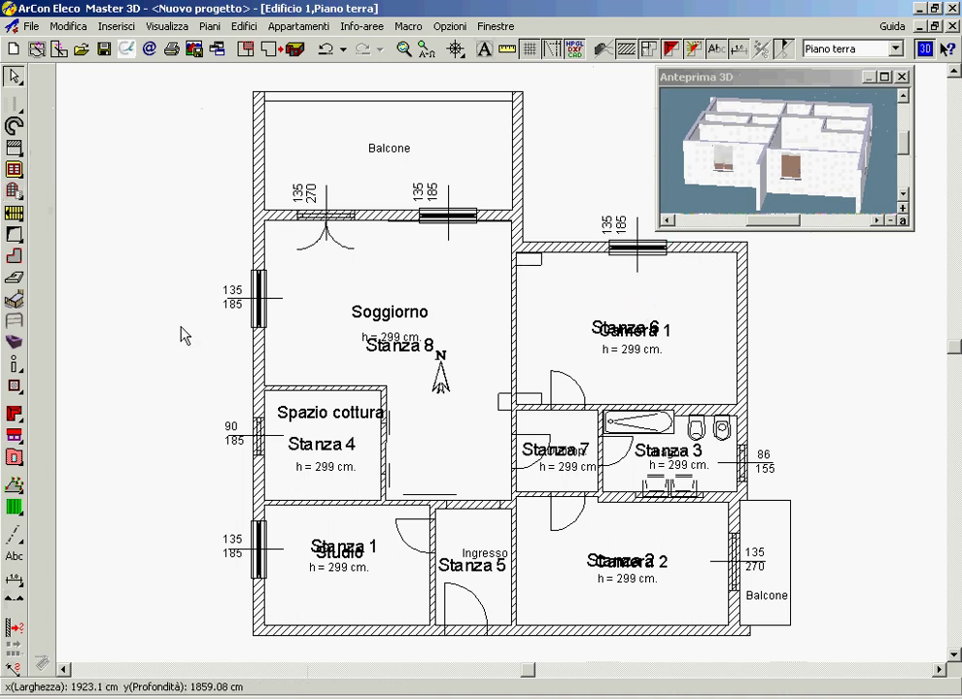
# Step: Choose Porta terrazza doppia and set its width to 135 cm and height to 270 cm
pyautogui.click(16, 172)
pyautogui.click(16, 170)
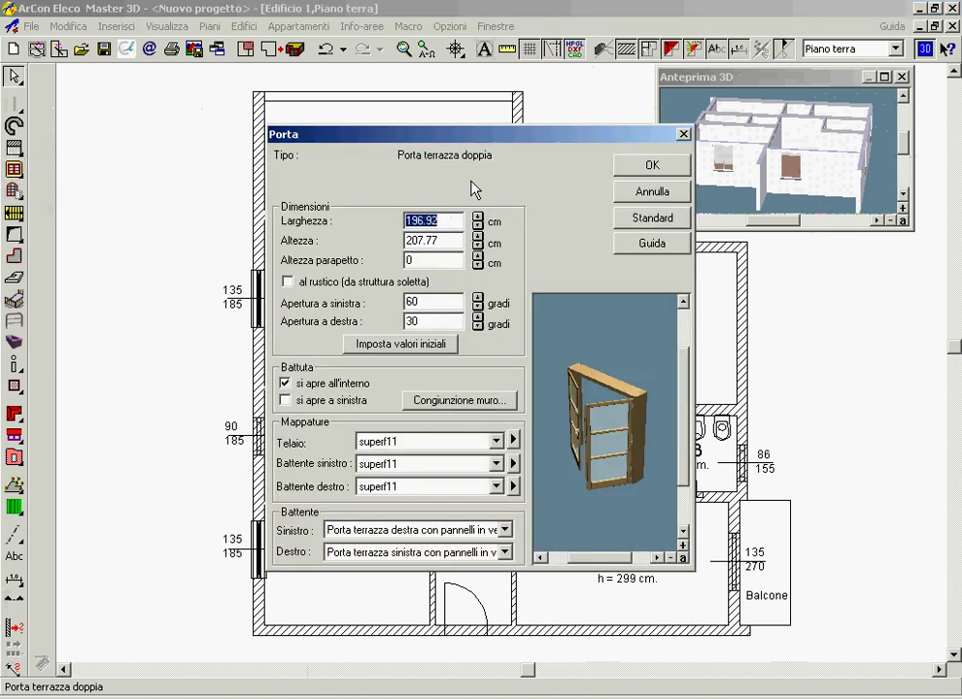
pyautogui.moveTo(456, 148); pyautogui.dragTo(612, 245)
pyautogui.write('135')
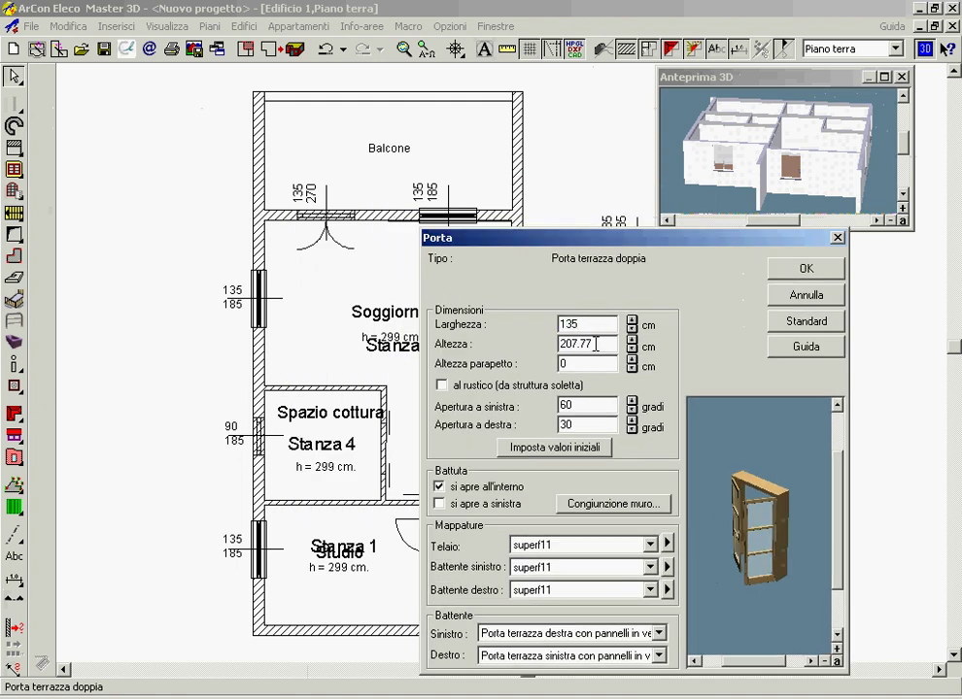
pyautogui.press('Tab')
pyautogui.write('2')
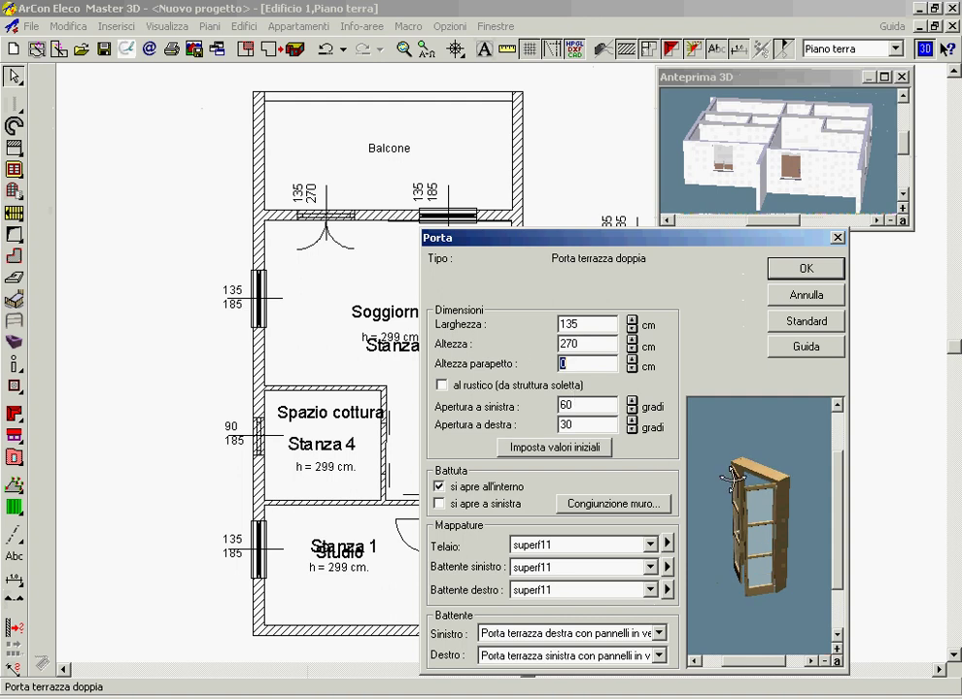
pyautogui.moveTo(738, 486); pyautogui.dragTo(734, 465)
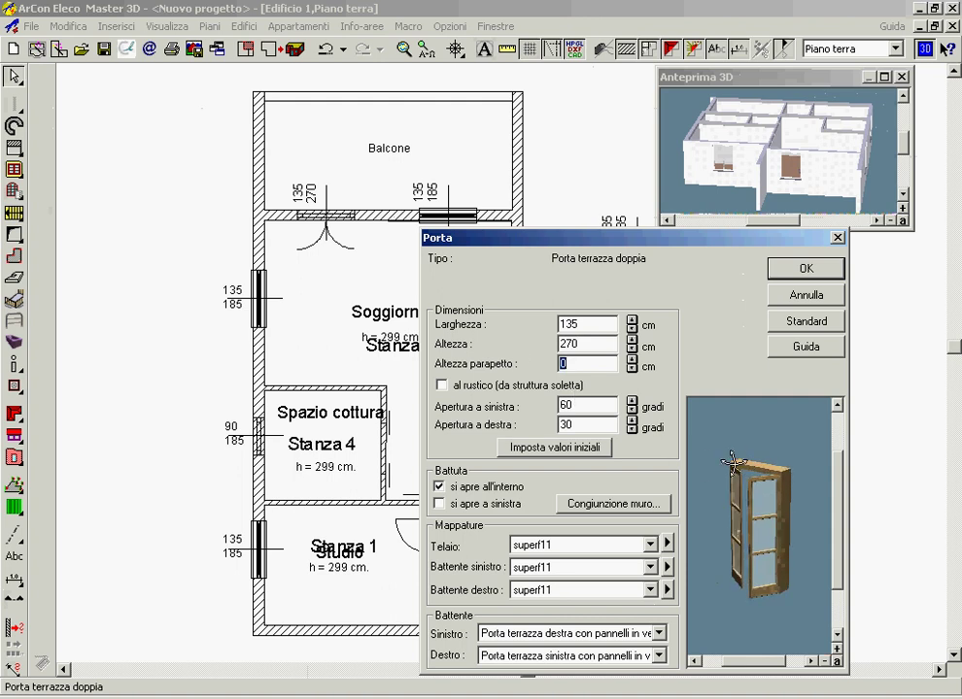
pyautogui.click(785, 275)
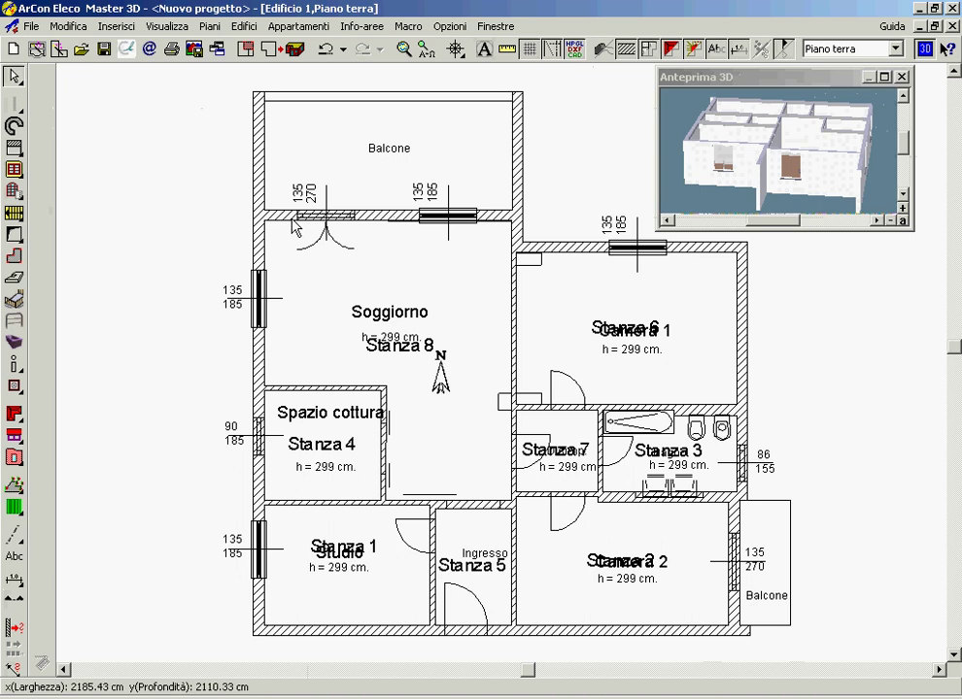
# Step: Place double terrace doors in the Soggiorno's and Camera 2's balcony walls
pyautogui.click(13, 168)
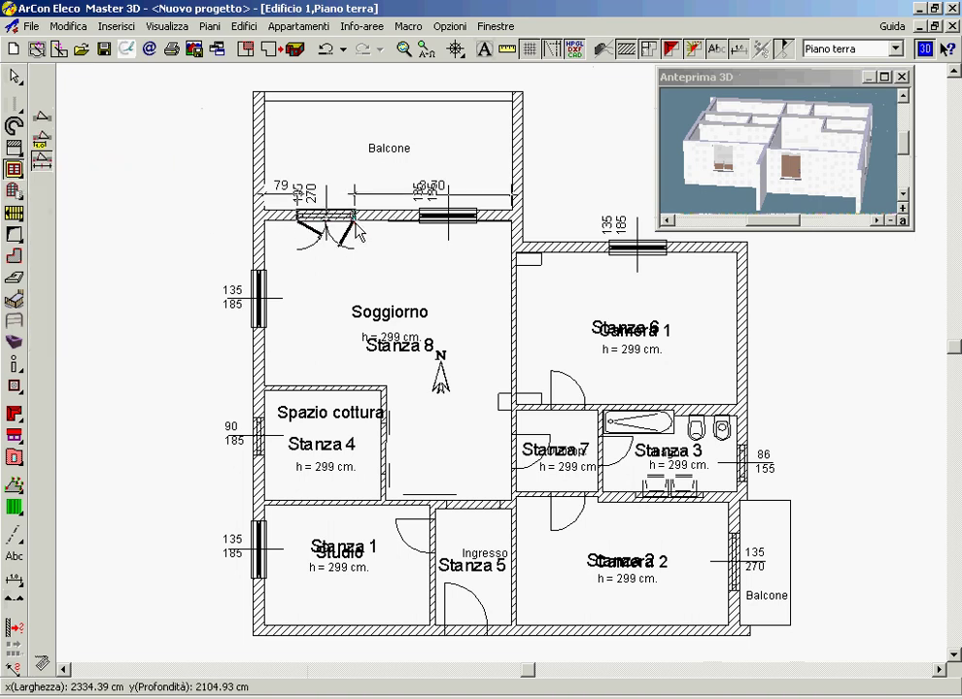
pyautogui.click(360, 247)
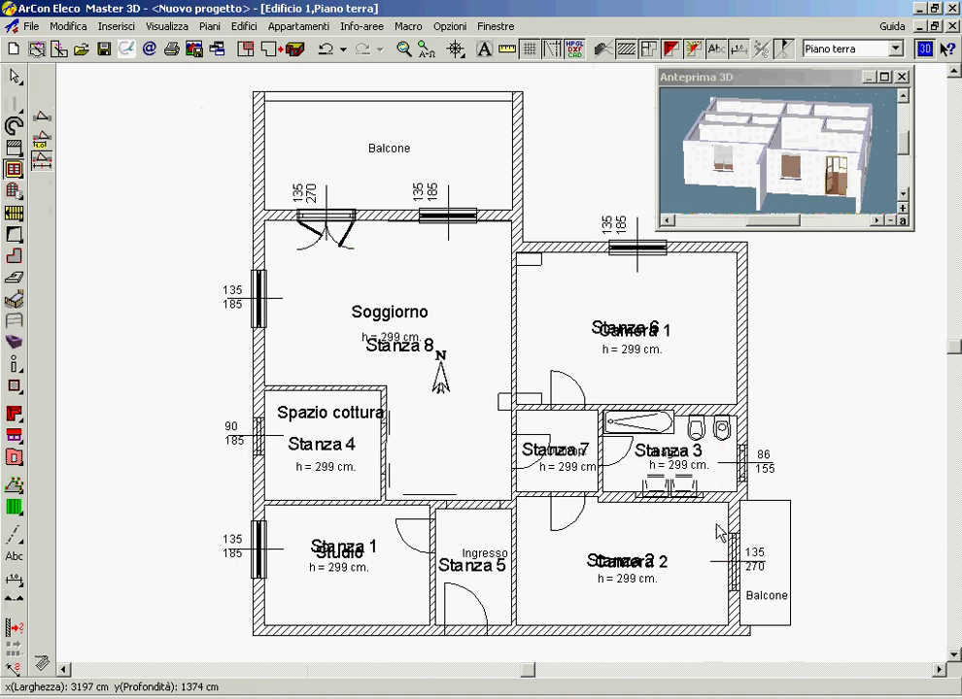
pyautogui.click(736, 597)
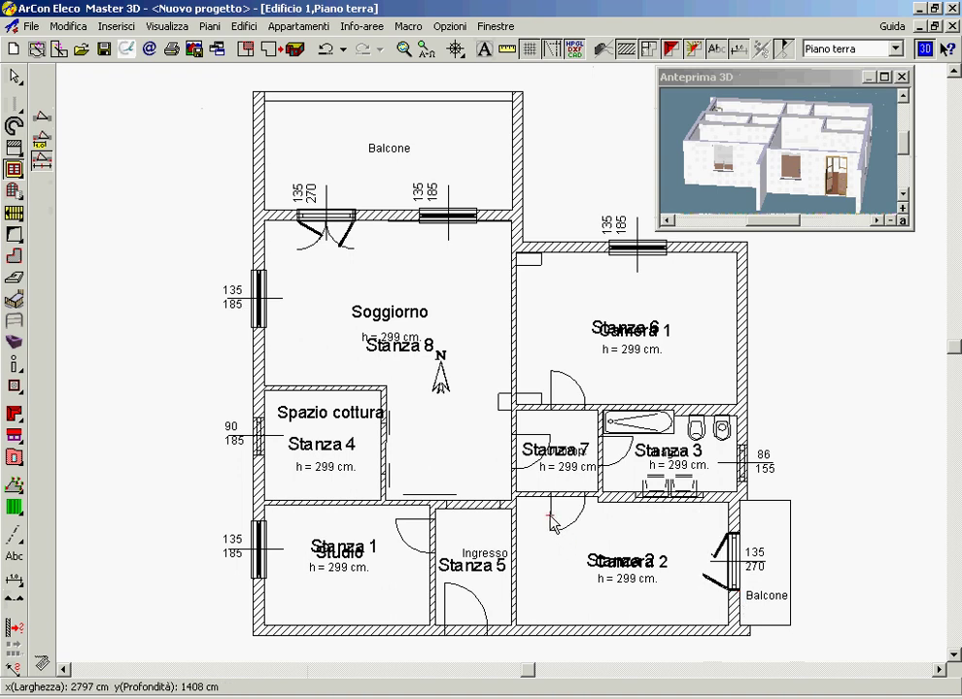
pyautogui.press('Escape')
pyautogui.moveTo(767, 170); pyautogui.dragTo(765, 167)
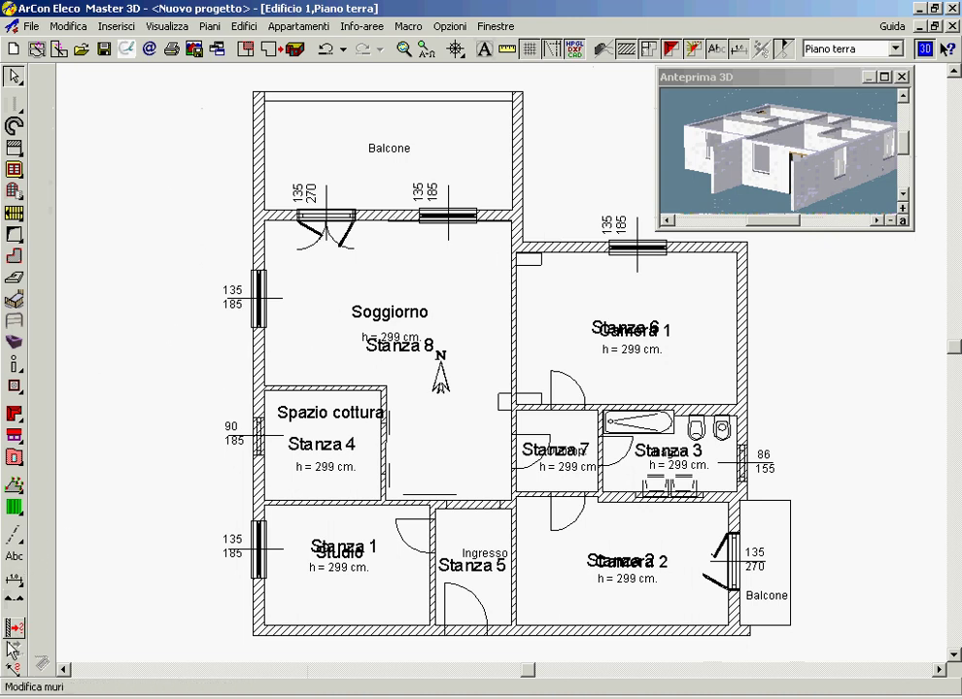
# Step: Measure the 80 cm opening near the Ingresso with the Misura tool
pyautogui.click(14, 670)
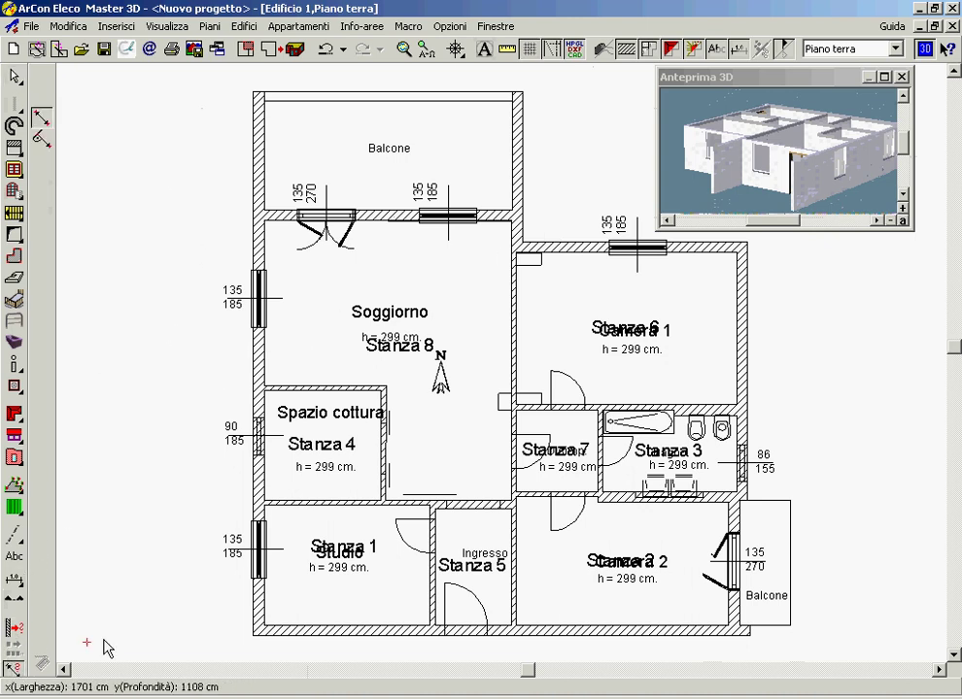
pyautogui.click(429, 545)
pyautogui.click(444, 623)
pyautogui.press('Escape')
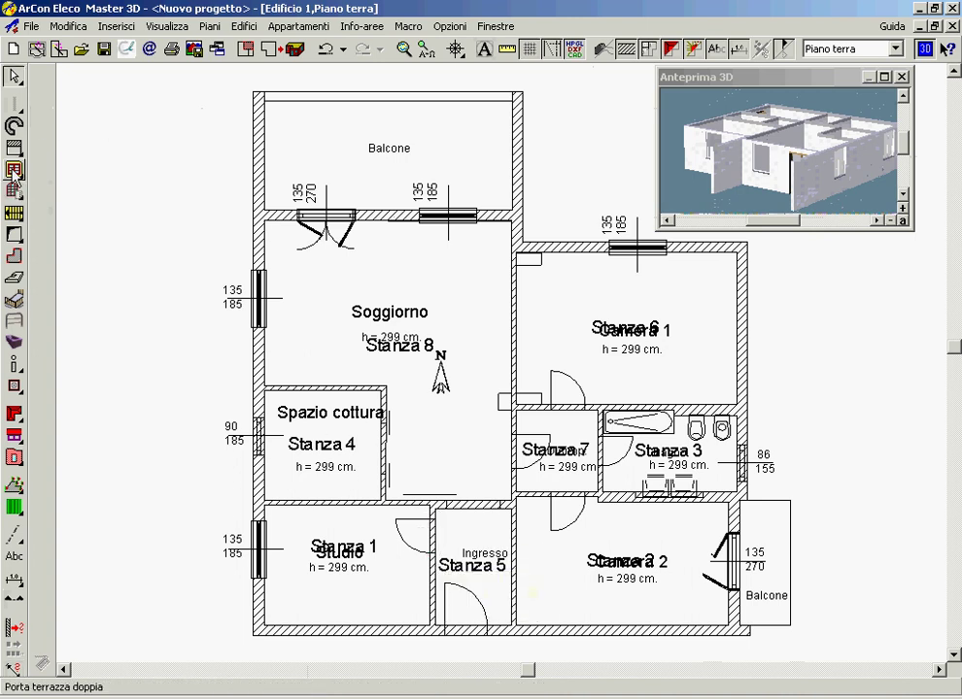
pyautogui.click(14, 172)
# Step: Select Porta con sopraluce in Macro Porta and size it 80 cm wide by 250 cm tall
pyautogui.click(16, 169)
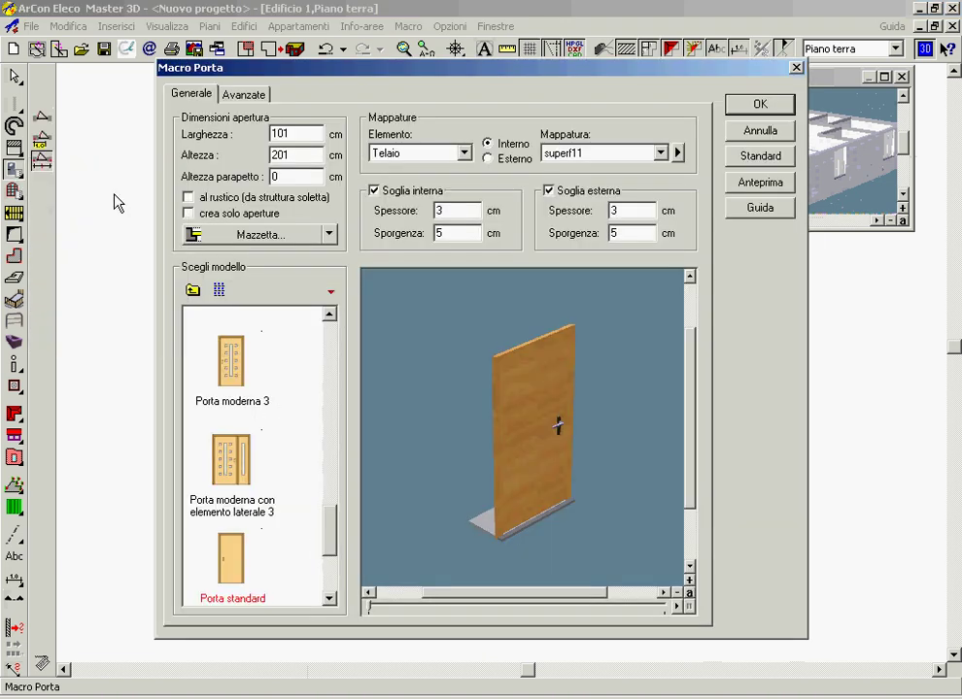
pyautogui.moveTo(326, 539)
pyautogui.mouseDown()
pyautogui.moveTo(327, 554)
pyautogui.moveTo(333, 344)
pyautogui.mouseUp()
pyautogui.click(239, 336)
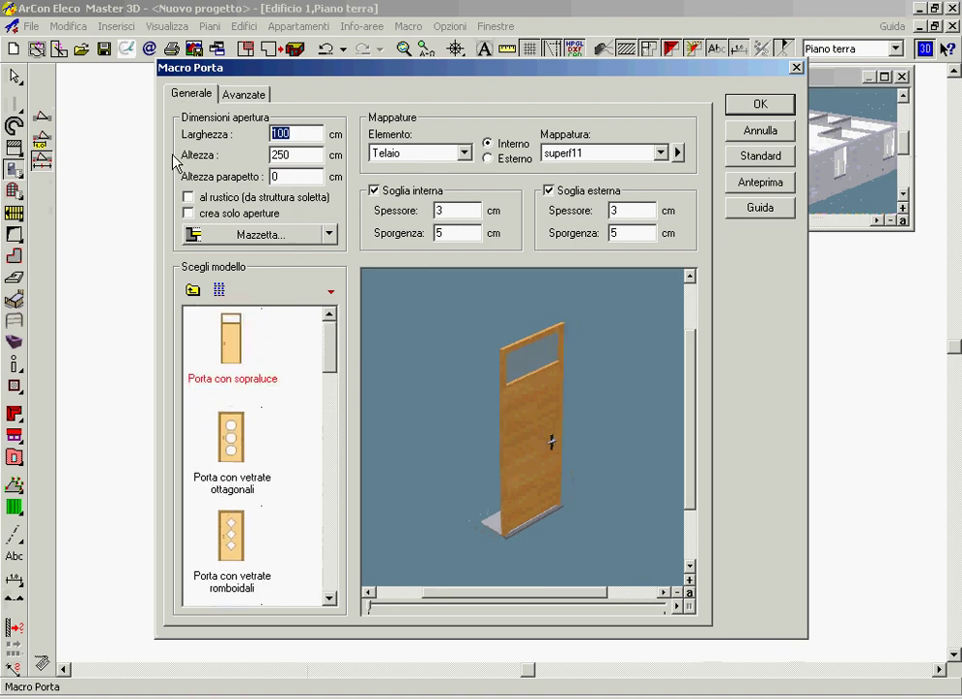
pyautogui.press('Tab')
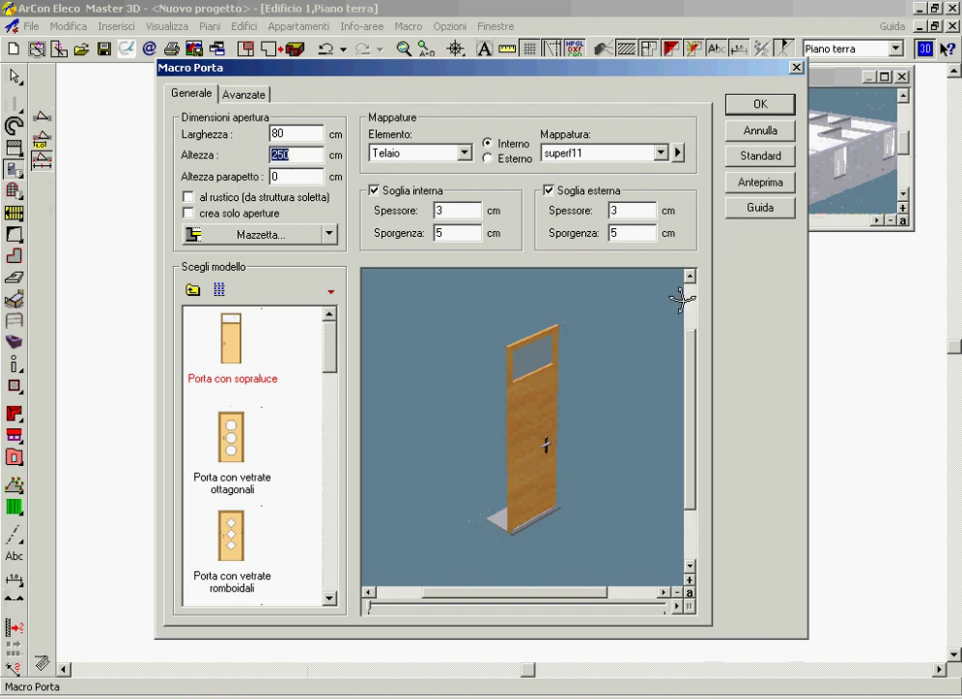
pyautogui.click(737, 113)
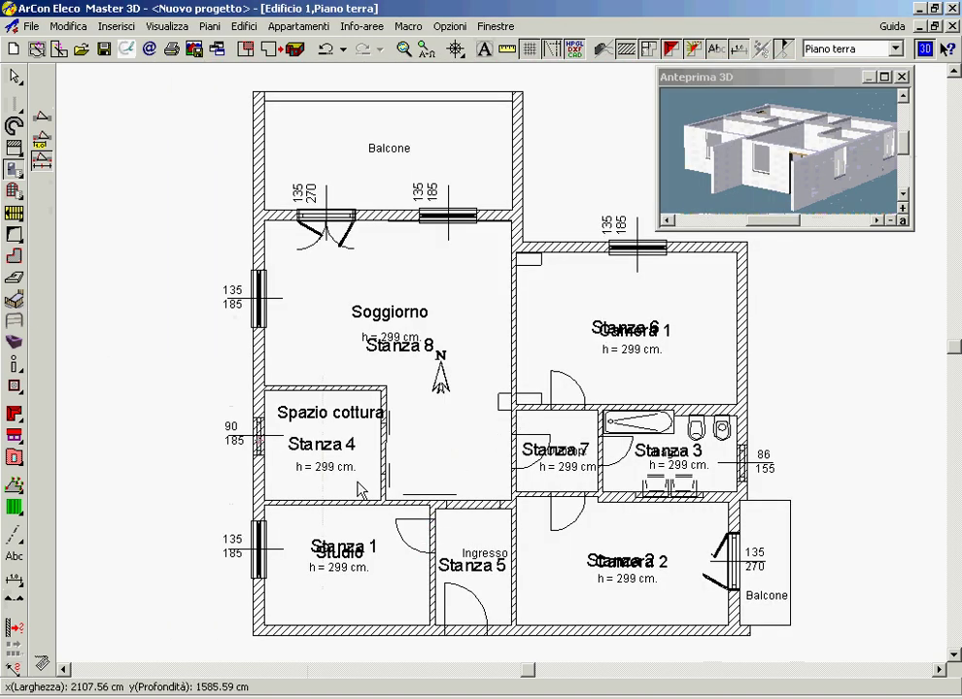
# Step: Place 80 × 250 transom doors on the Studio–Ingresso wall, between Stanza 6 and 7, below Stanza 7 and left of it
pyautogui.click(418, 553)
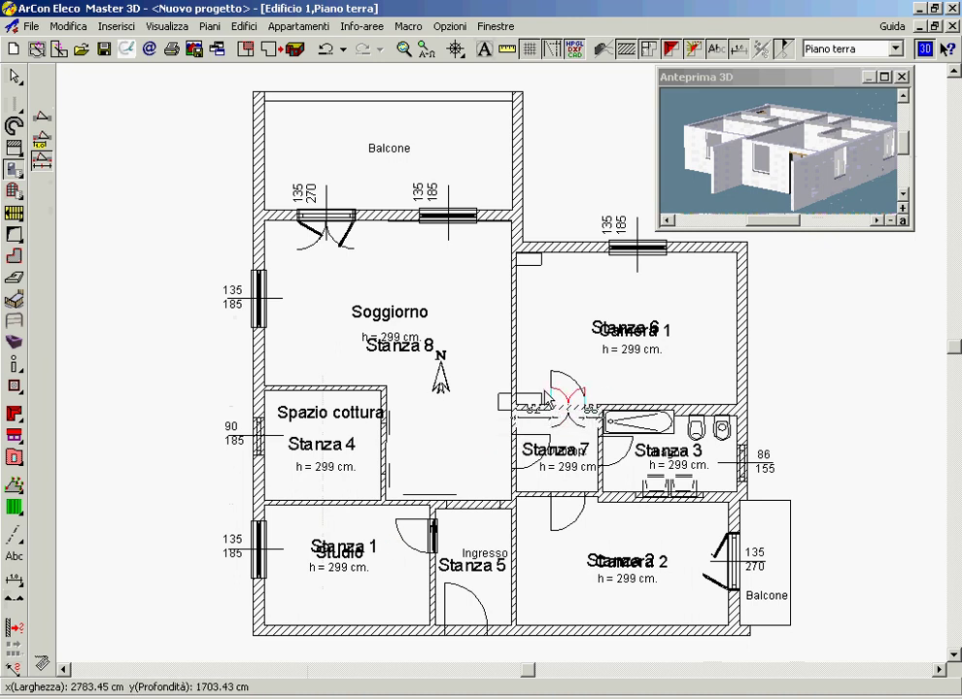
pyautogui.click(550, 393)
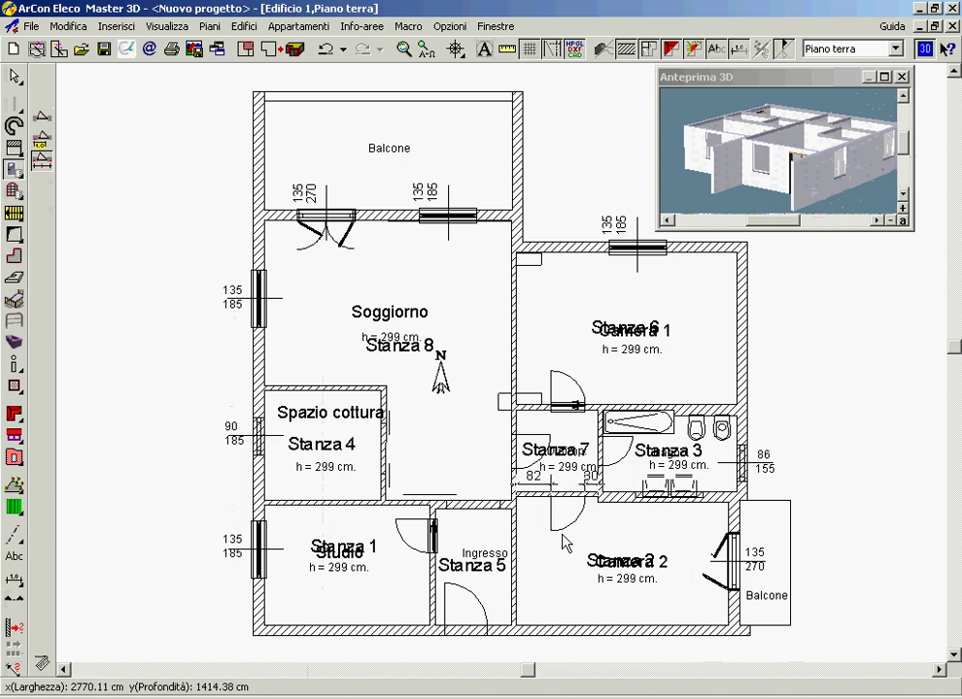
pyautogui.click(562, 529)
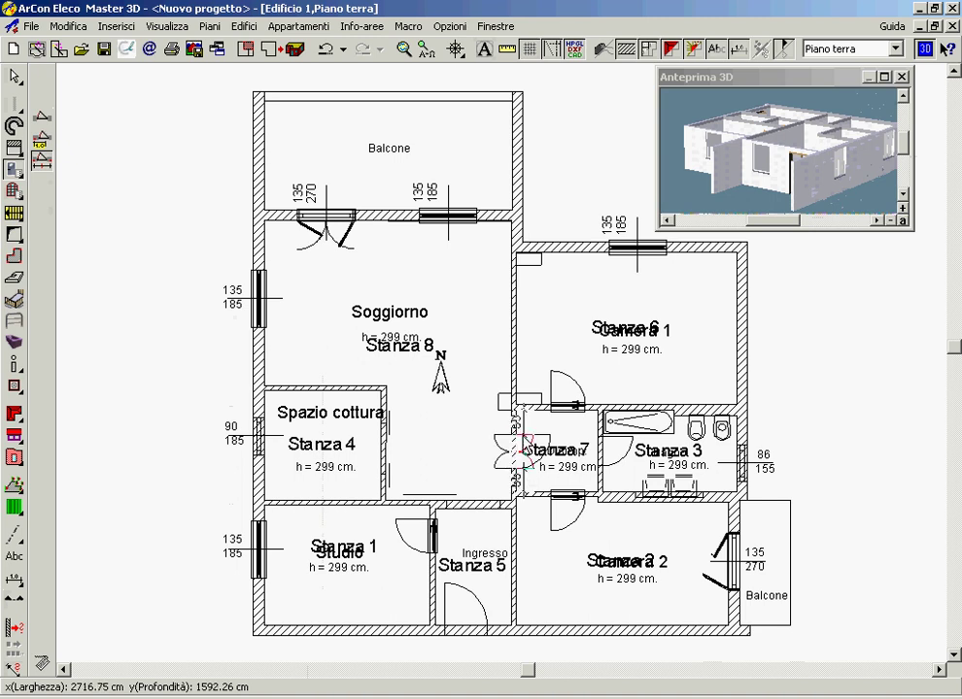
pyautogui.click(538, 436)
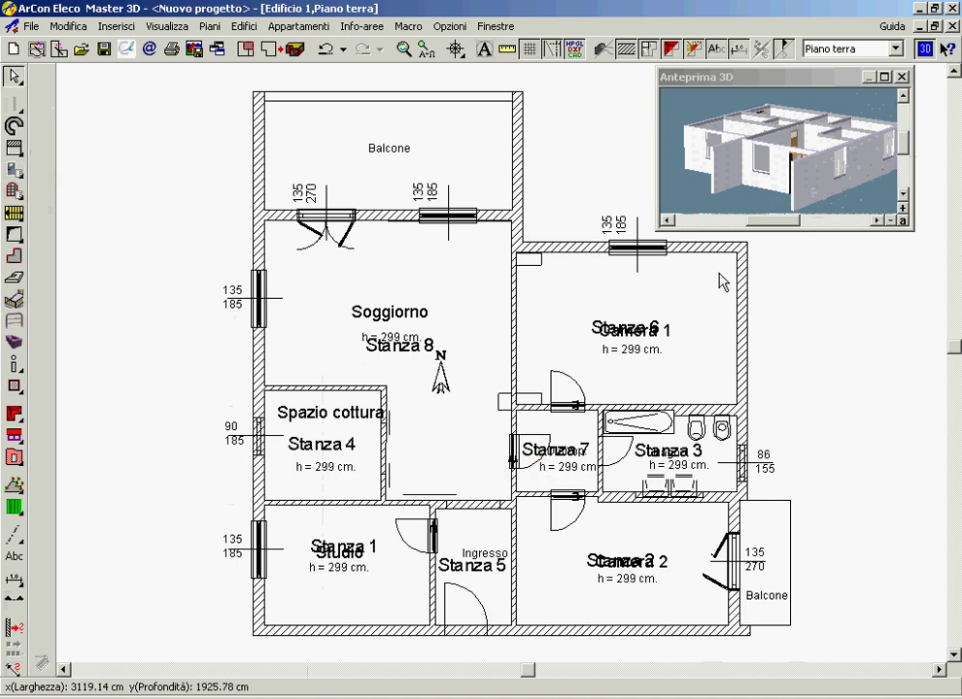
pyautogui.moveTo(796, 170); pyautogui.dragTo(747, 188)
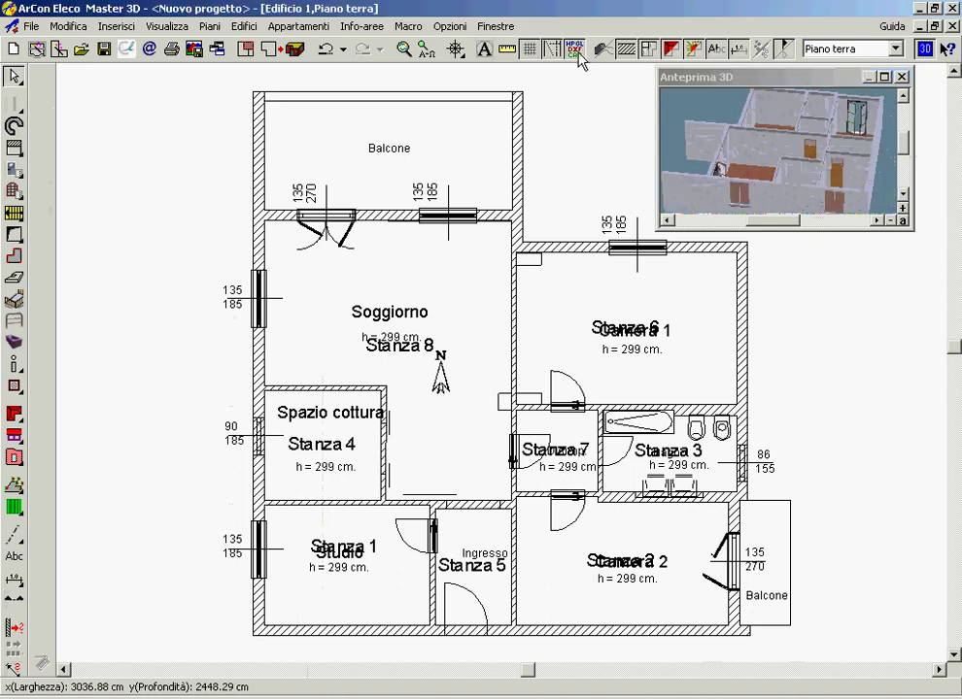
# Step: Switch to the Arredo 3D furnishing view and show materials in the catalogue
pyautogui.click(292, 48)
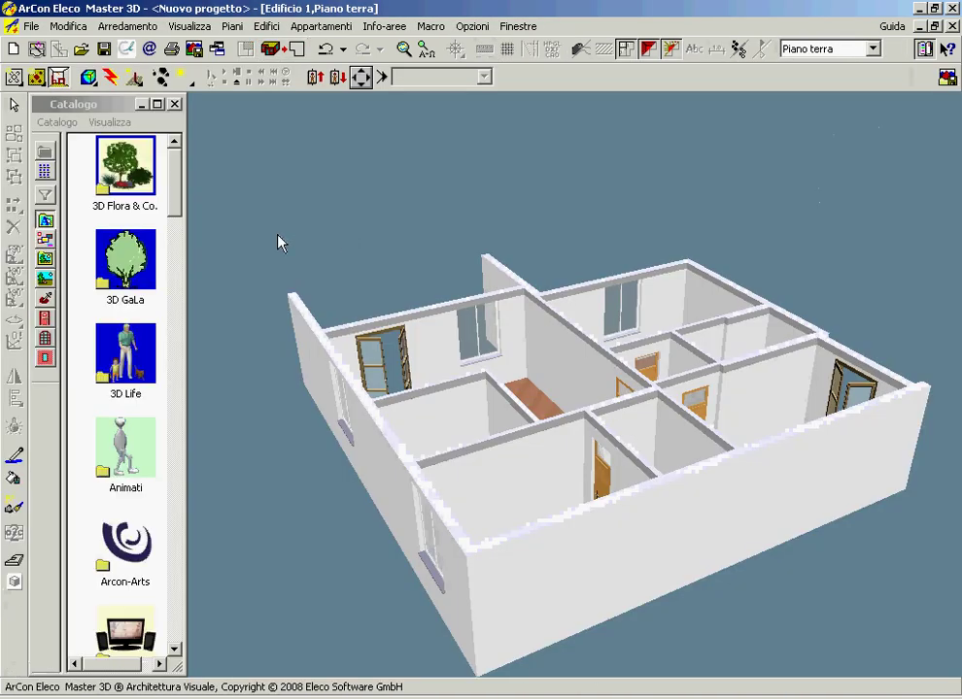
pyautogui.click(93, 251)
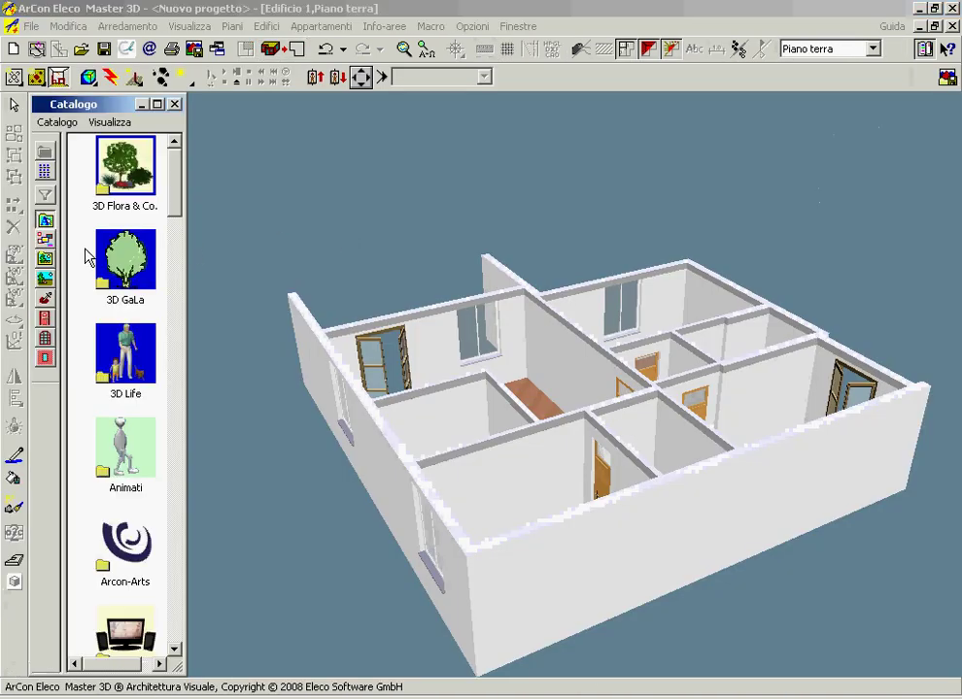
pyautogui.click(45, 259)
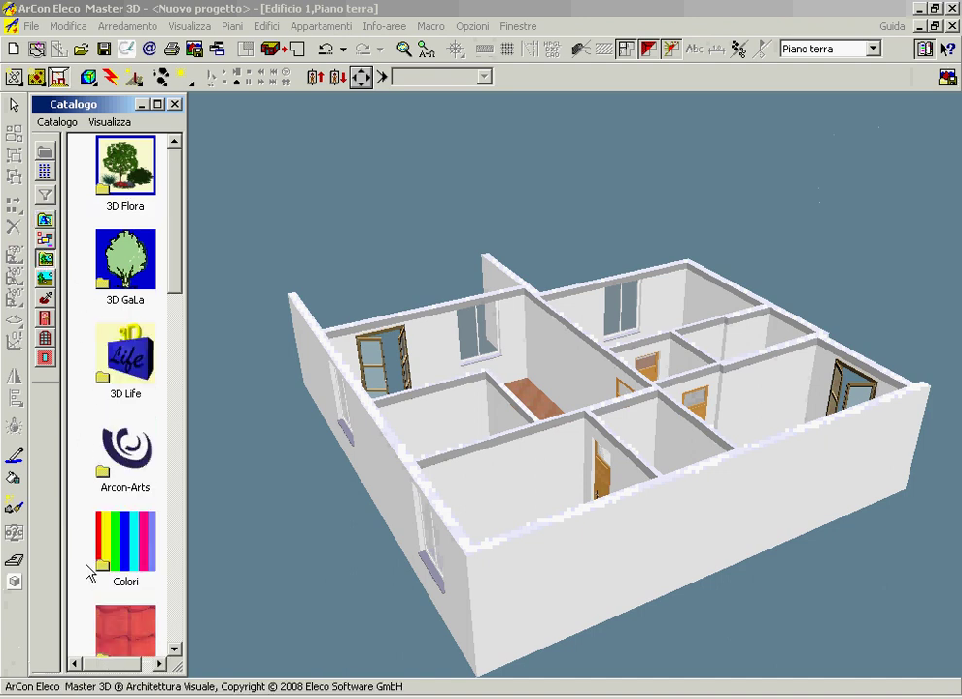
# Step: Browse the catalogue to Muri > Intonaco > Spatolati wall textures
pyautogui.click(123, 612)
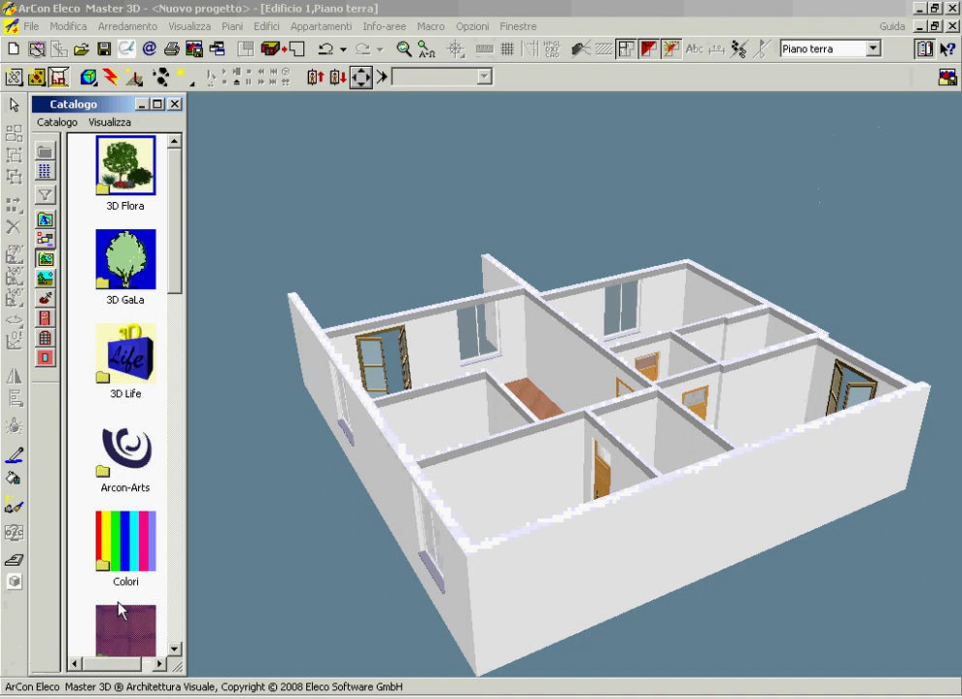
pyautogui.scroll(-3, 119, 593)
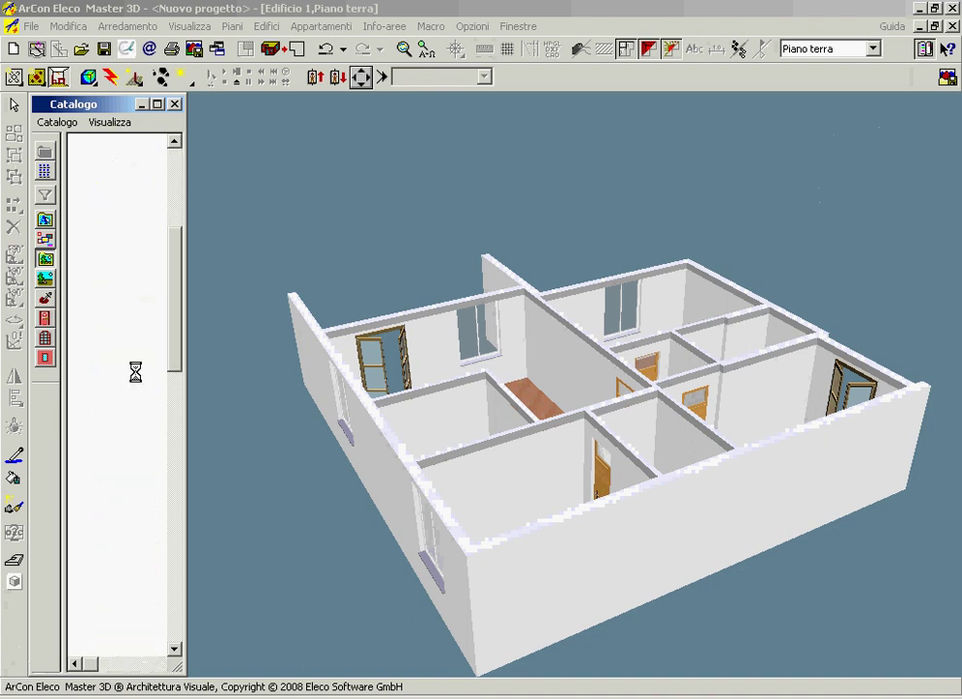
pyautogui.doubleClick(122, 260)
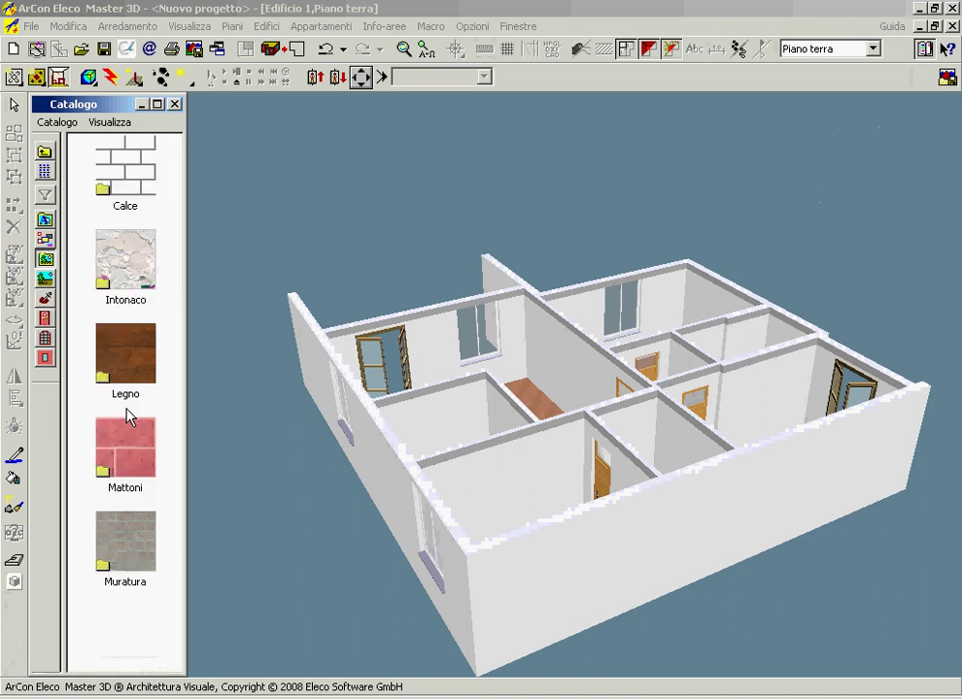
pyautogui.doubleClick(128, 278)
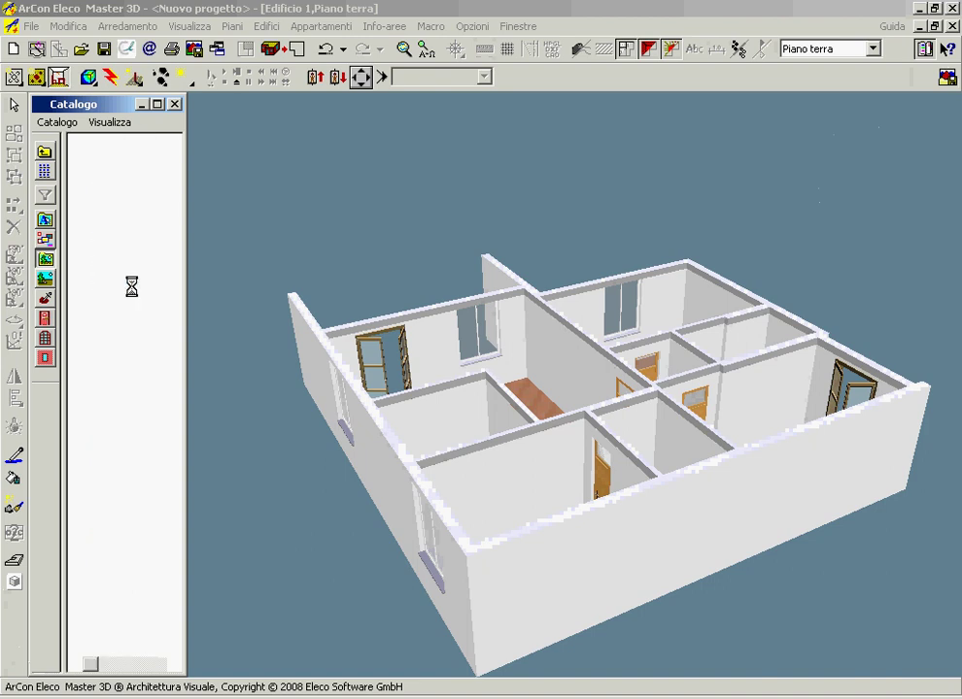
pyautogui.scroll(-1, 121, 433)
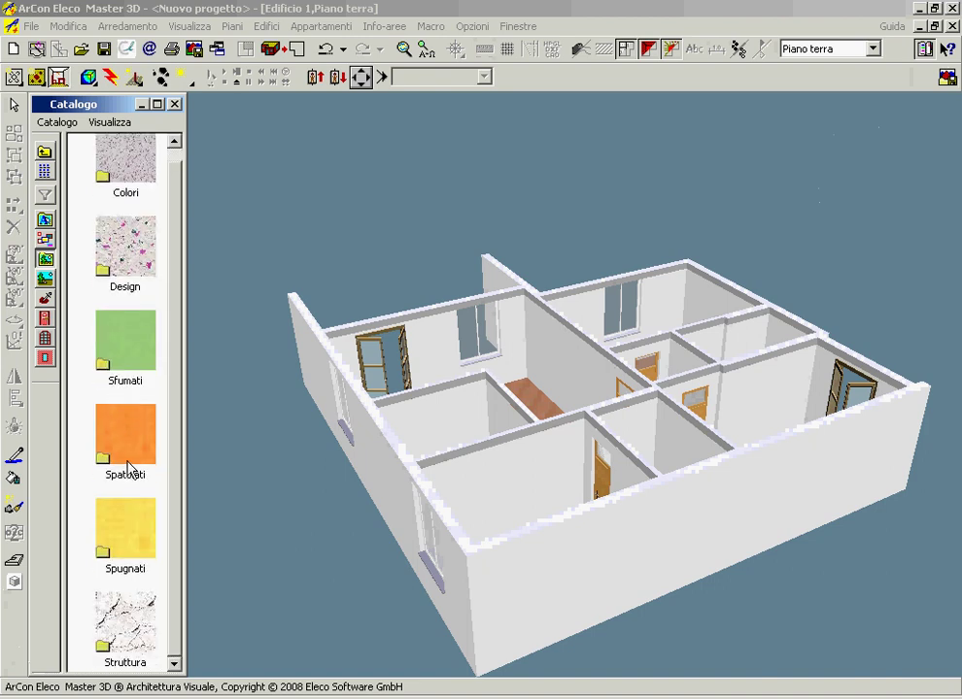
pyautogui.doubleClick(128, 469)
pyautogui.scroll(-3, 128, 462)
pyautogui.scroll(-3, 129, 460)
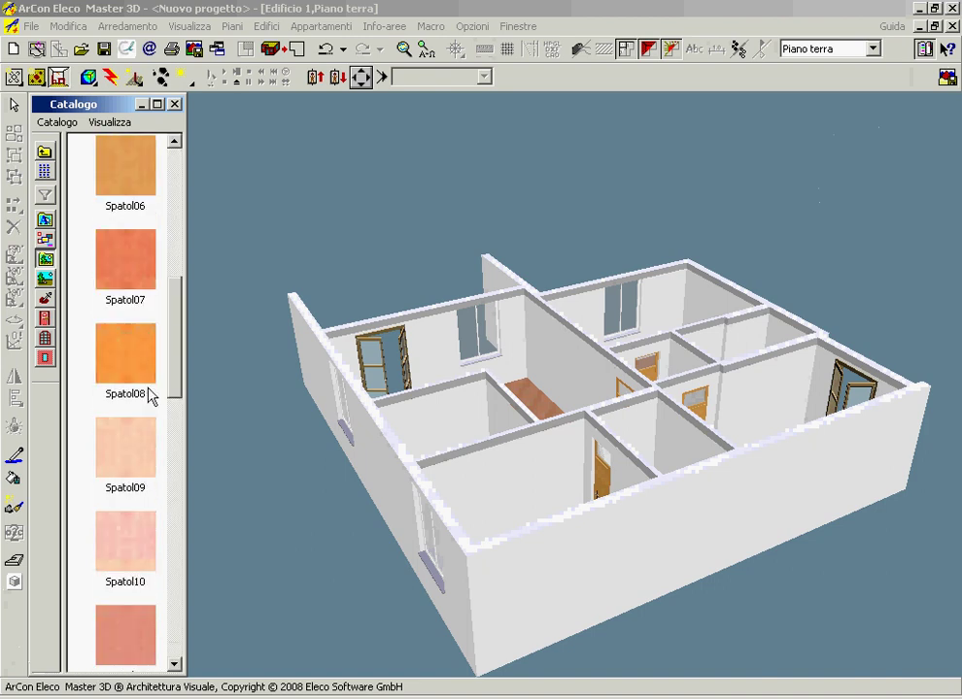
pyautogui.scroll(-6, 129, 498)
# Step: Paint the building's outer walls red with Spatol14
pyautogui.moveTo(118, 381)
pyautogui.mouseDown()
pyautogui.moveTo(541, 575)
pyautogui.moveTo(612, 583)
pyautogui.mouseUp()
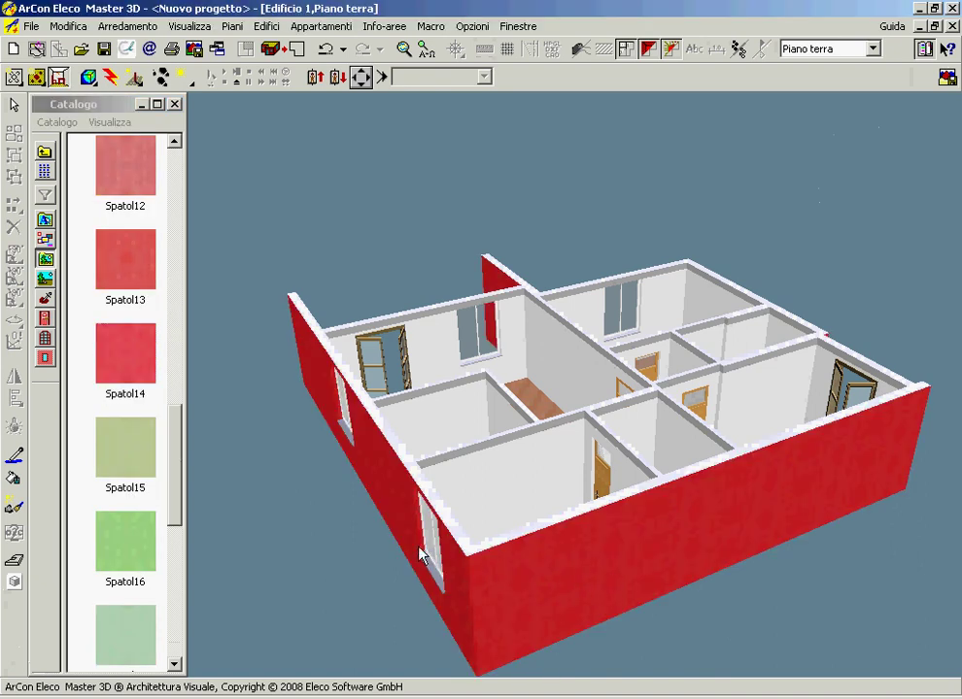
pyautogui.click(178, 433)
pyautogui.scroll(3, 108, 425)
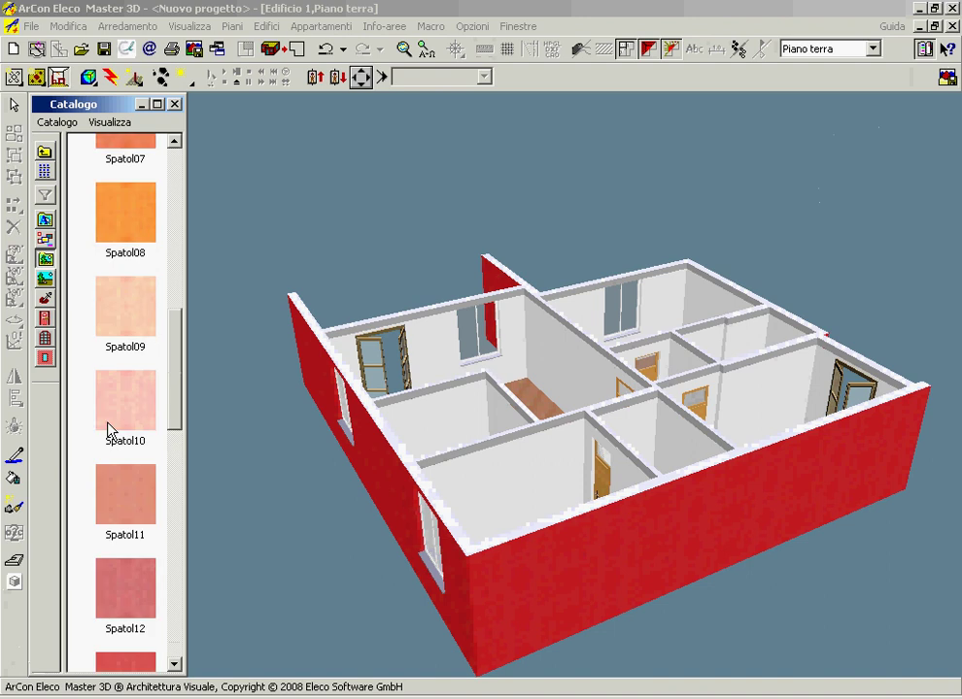
pyautogui.scroll(5, 108, 425)
# Step: Paint the front rooms' walls yellow with Spatol02 and the back-left room orange
pyautogui.moveTo(137, 233)
pyautogui.mouseDown()
pyautogui.moveTo(245, 329)
pyautogui.moveTo(476, 496)
pyautogui.mouseUp()
pyautogui.moveTo(428, 374); pyautogui.dragTo(663, 425)
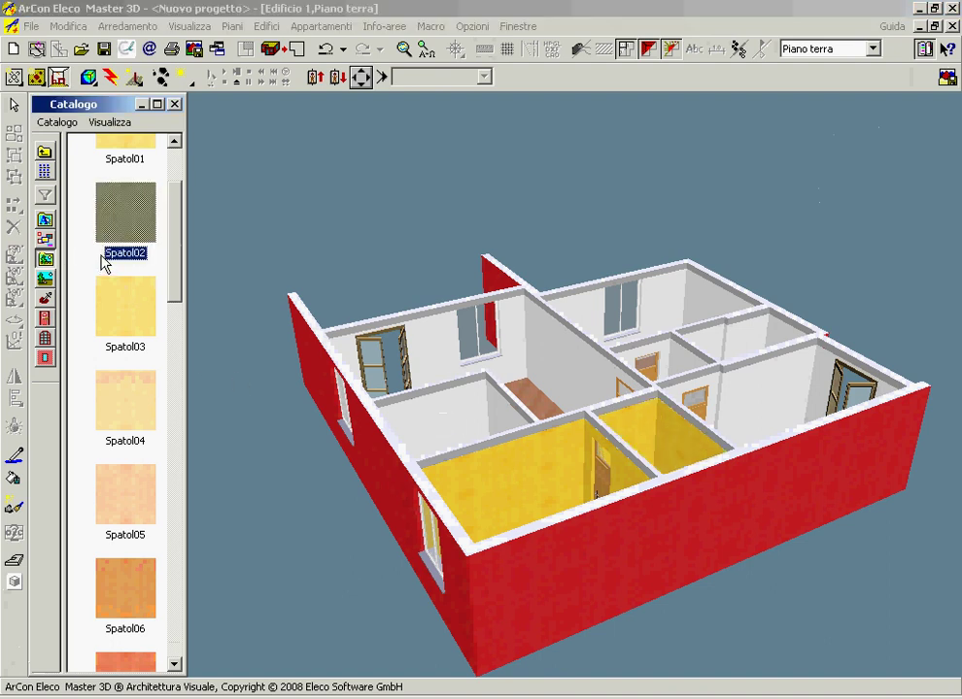
pyautogui.scroll(-3, 134, 495)
pyautogui.moveTo(123, 609)
pyautogui.mouseDown()
pyautogui.moveTo(561, 366)
pyautogui.moveTo(549, 378)
pyautogui.mouseUp()
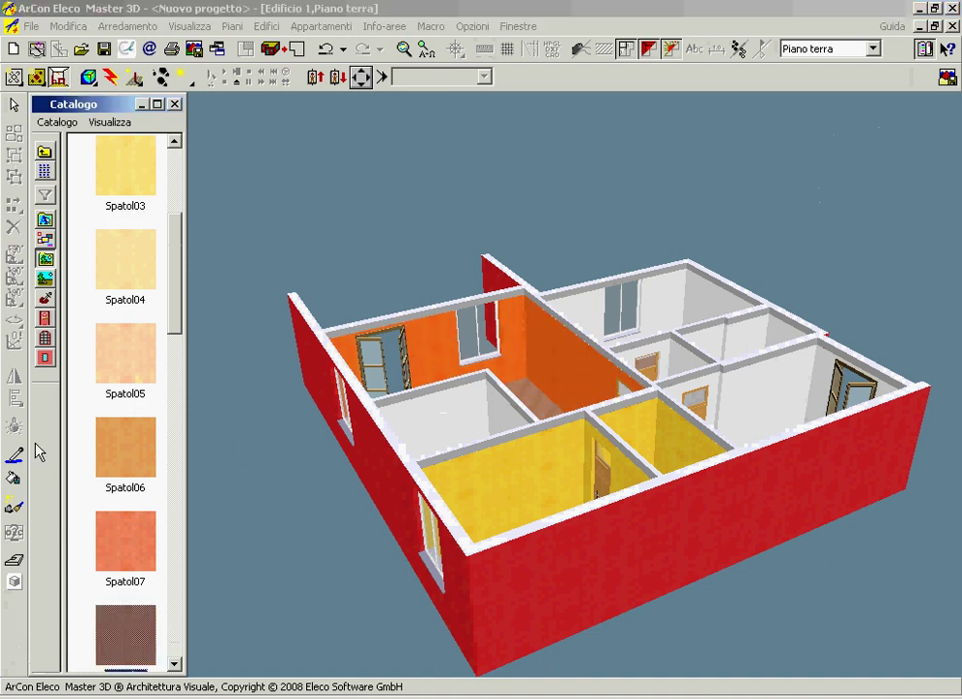
# Step: Paint the back-right room blue with Spatol21 and the right room green with Spatol18
pyautogui.scroll(6, 136, 361)
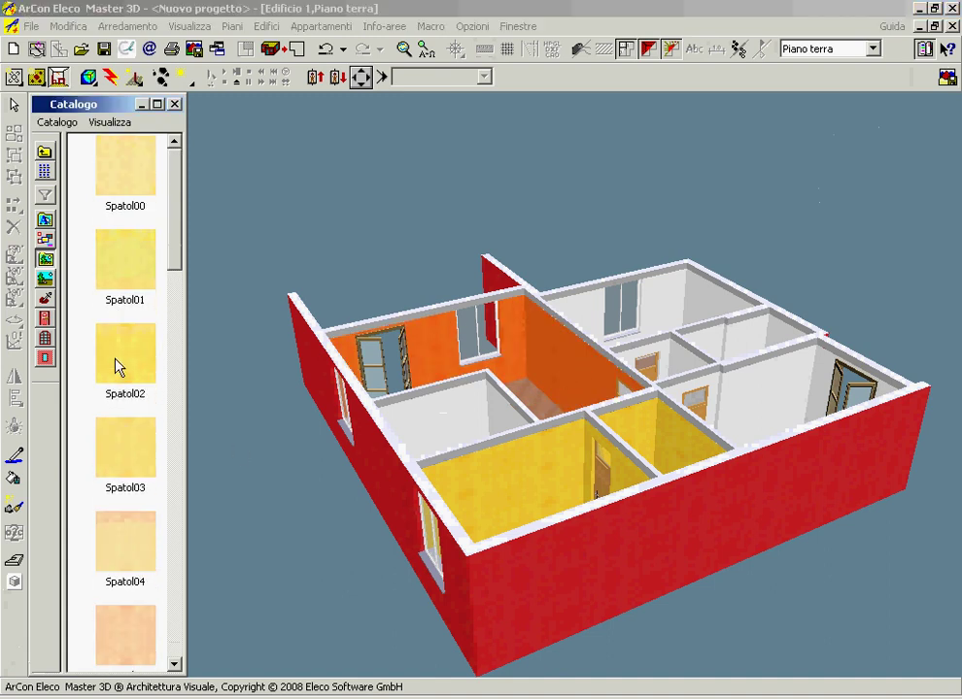
pyautogui.scroll(-3, 116, 366)
pyautogui.scroll(-10, 112, 371)
pyautogui.scroll(-2, 101, 408)
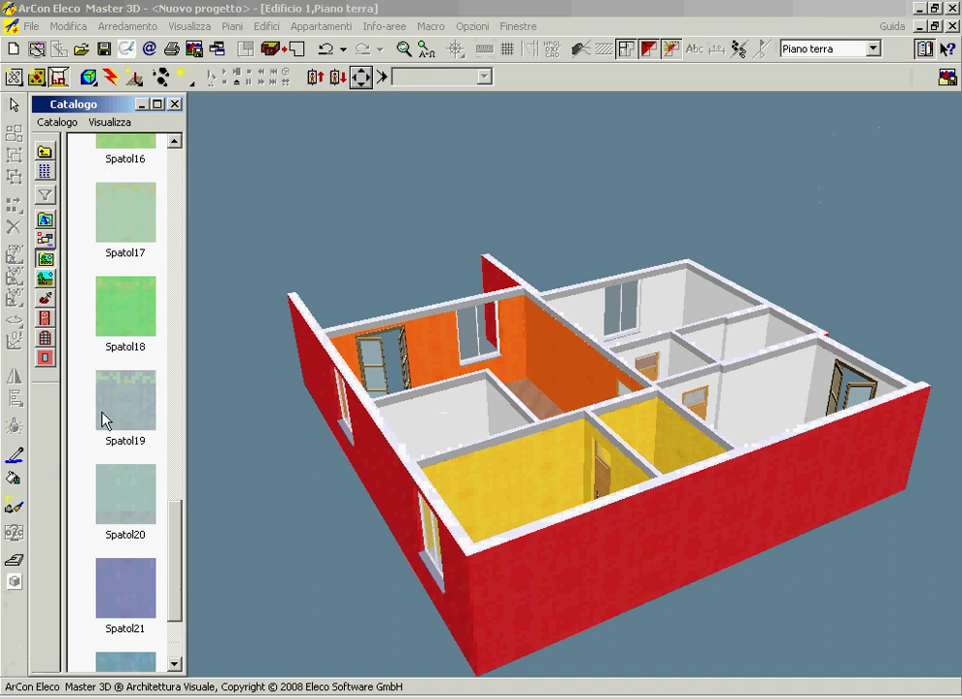
pyautogui.moveTo(120, 568); pyautogui.dragTo(678, 315)
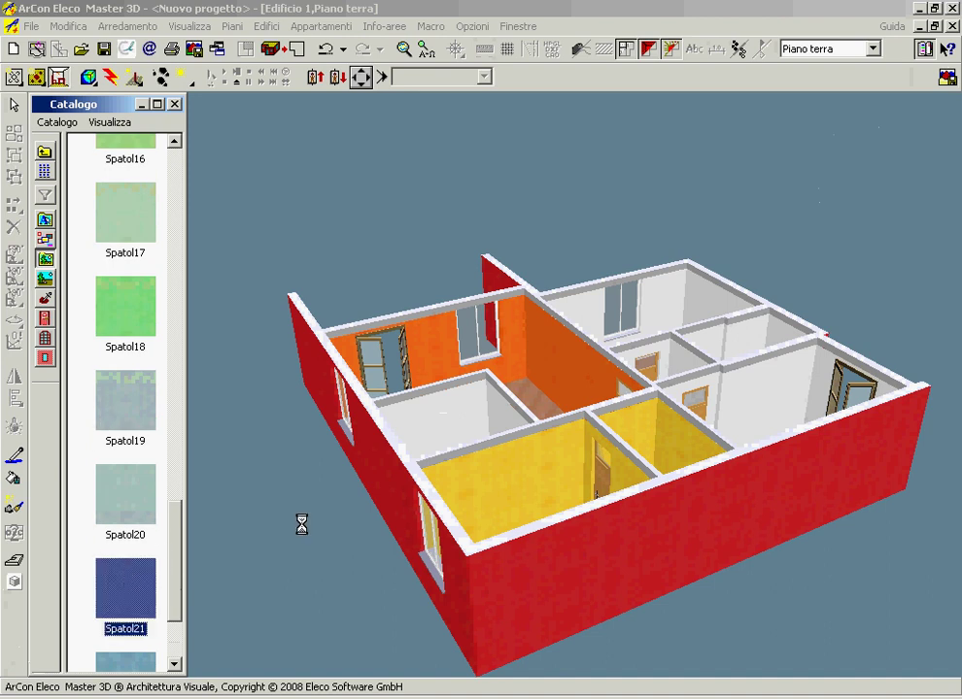
pyautogui.click(123, 326)
pyautogui.moveTo(122, 325); pyautogui.dragTo(777, 389)
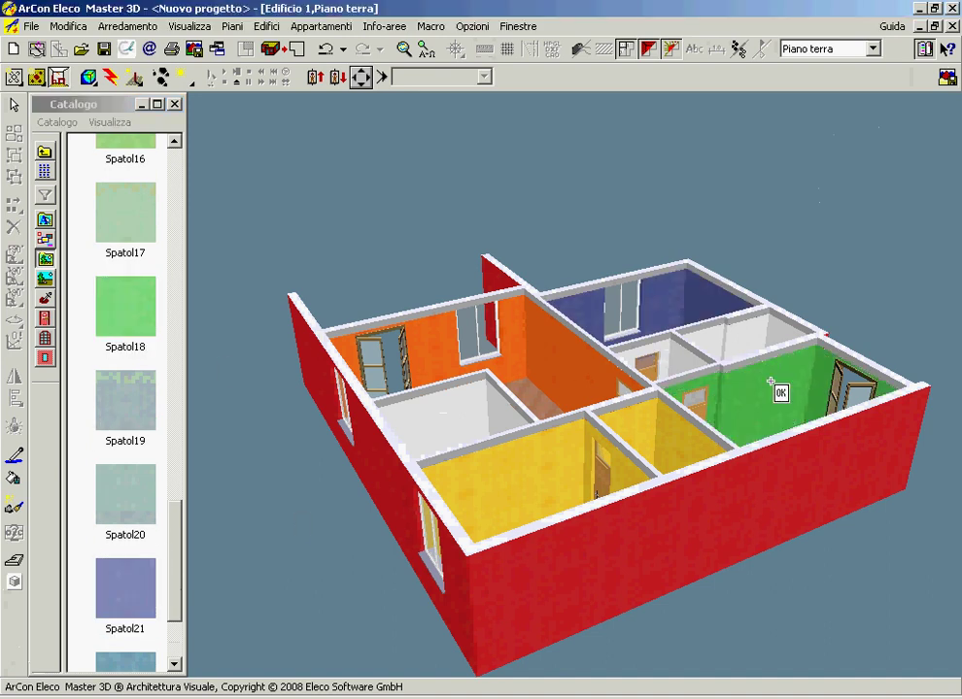
# Step: Return to the catalogue's top level and open the Colori folder
pyautogui.click(43, 153)
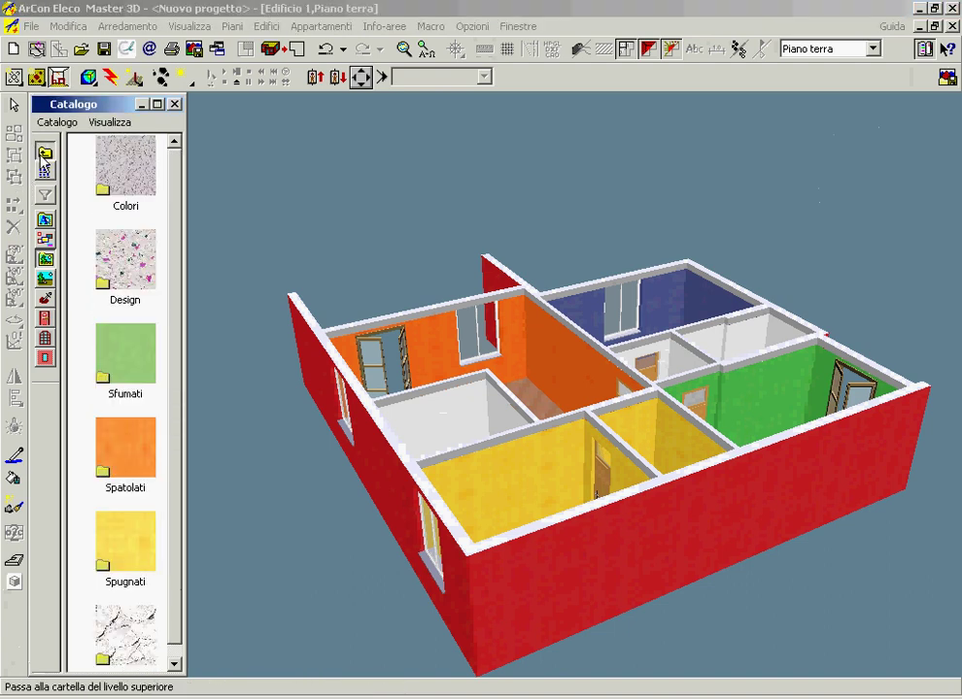
pyautogui.click(44, 152)
pyautogui.click(43, 154)
pyautogui.click(43, 154)
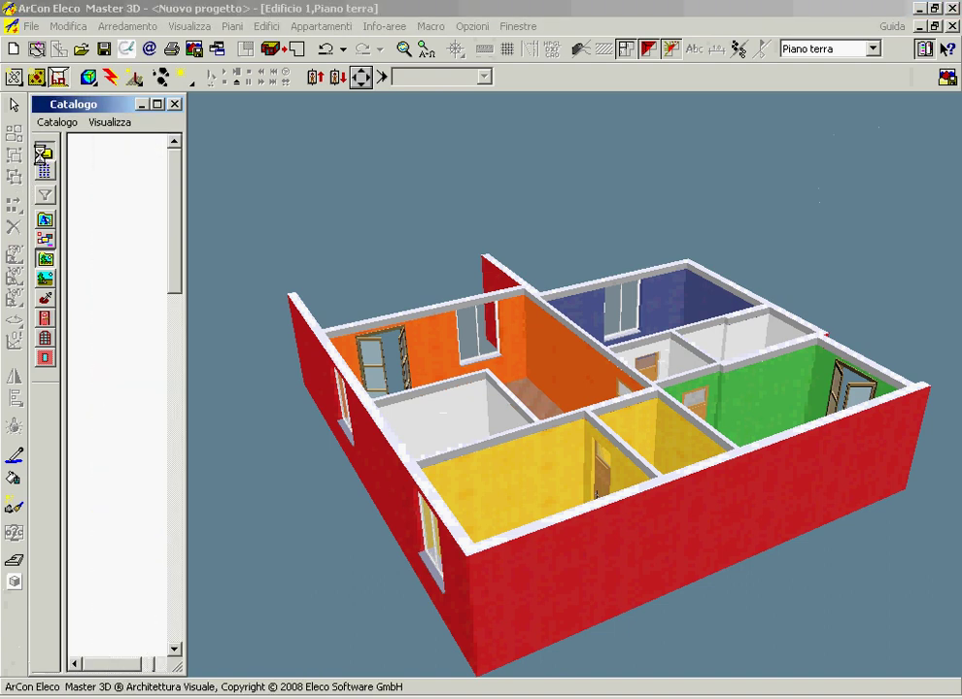
pyautogui.doubleClick(126, 540)
# Step: Start a custom extended window 90 cm wide with a 185 cm left height
pyautogui.click(286, 50)
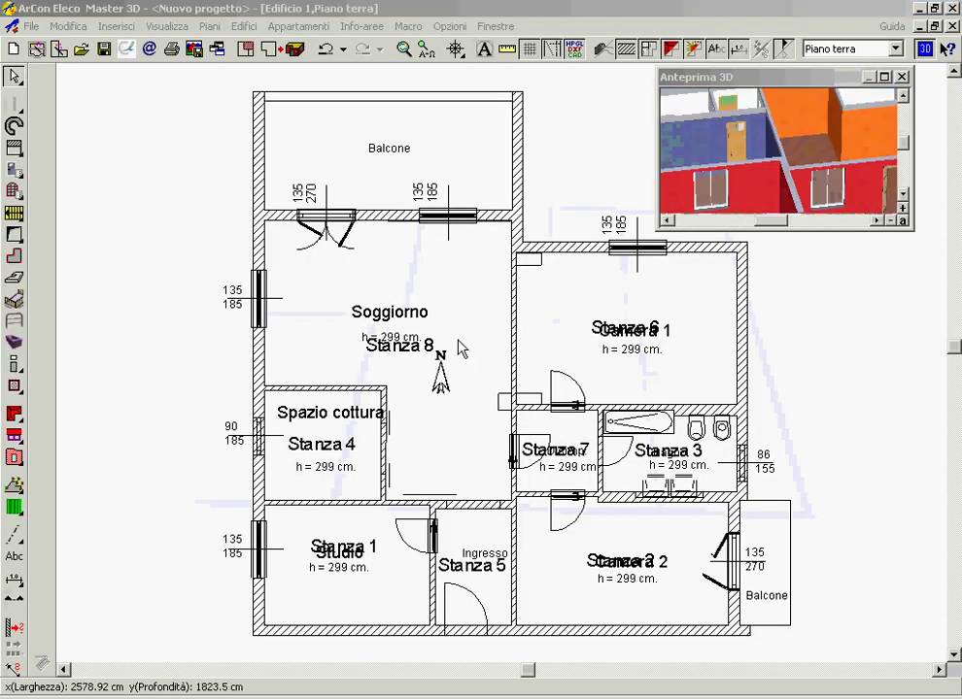
pyautogui.click(15, 191)
pyautogui.click(23, 193)
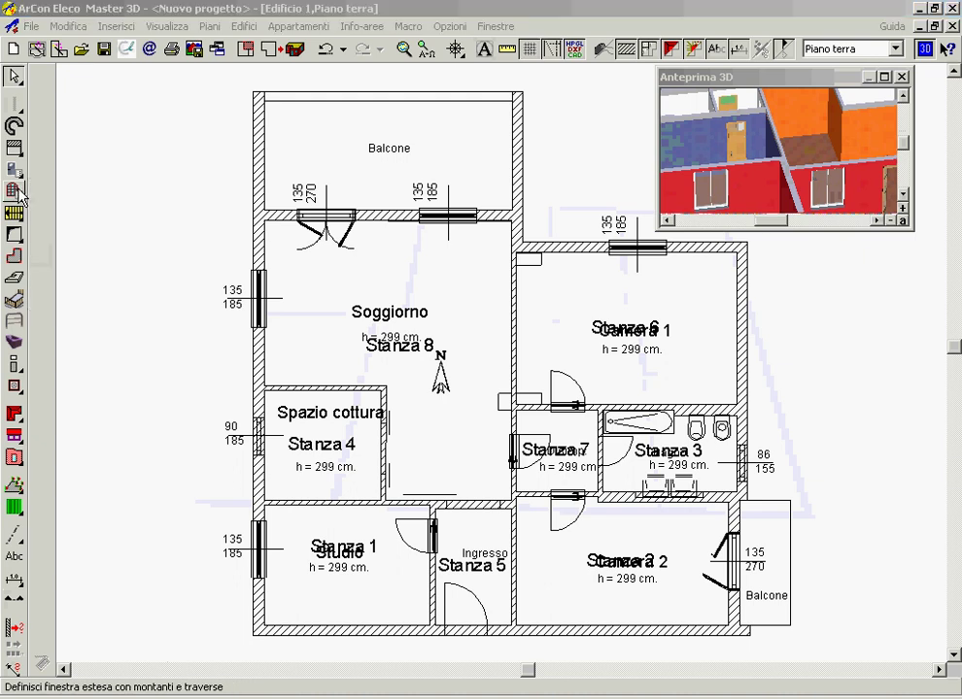
pyautogui.moveTo(295, 94); pyautogui.dragTo(561, 99)
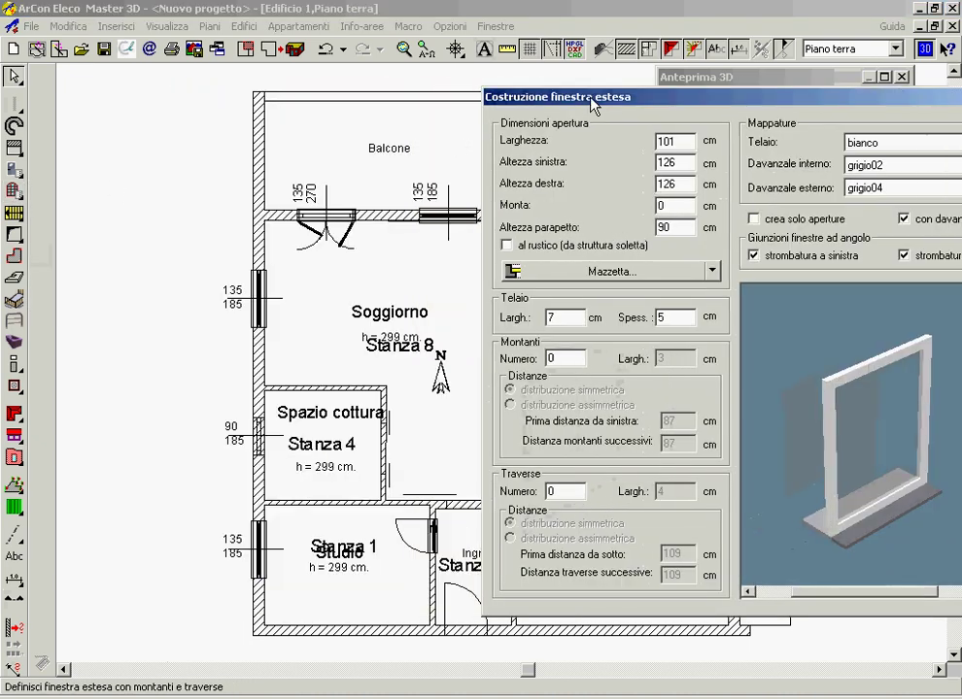
pyautogui.doubleClick(627, 144)
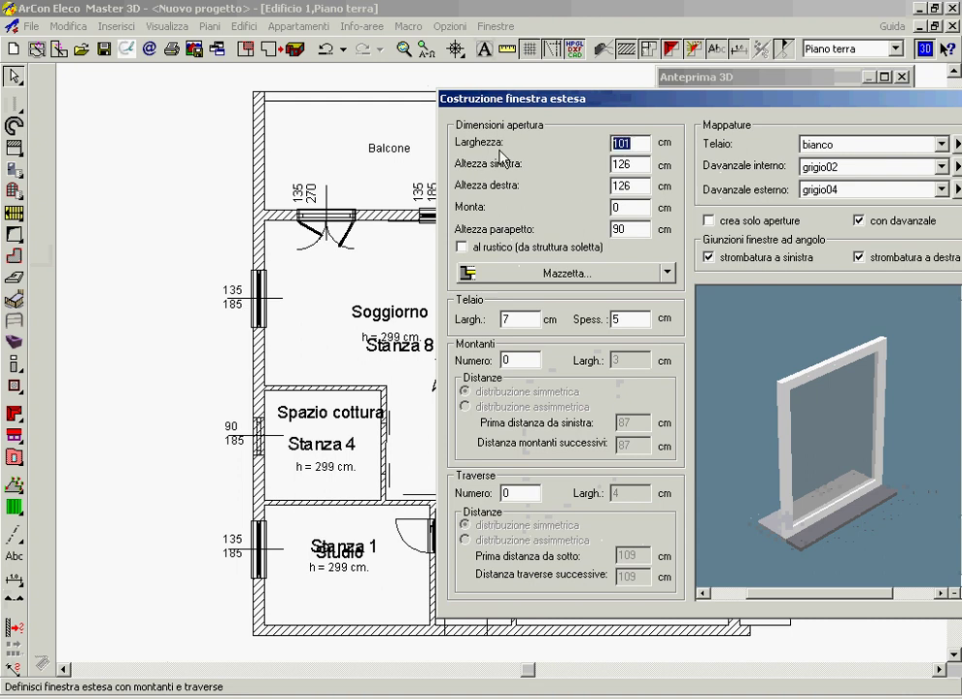
pyautogui.write('90')
pyautogui.press('Tab')
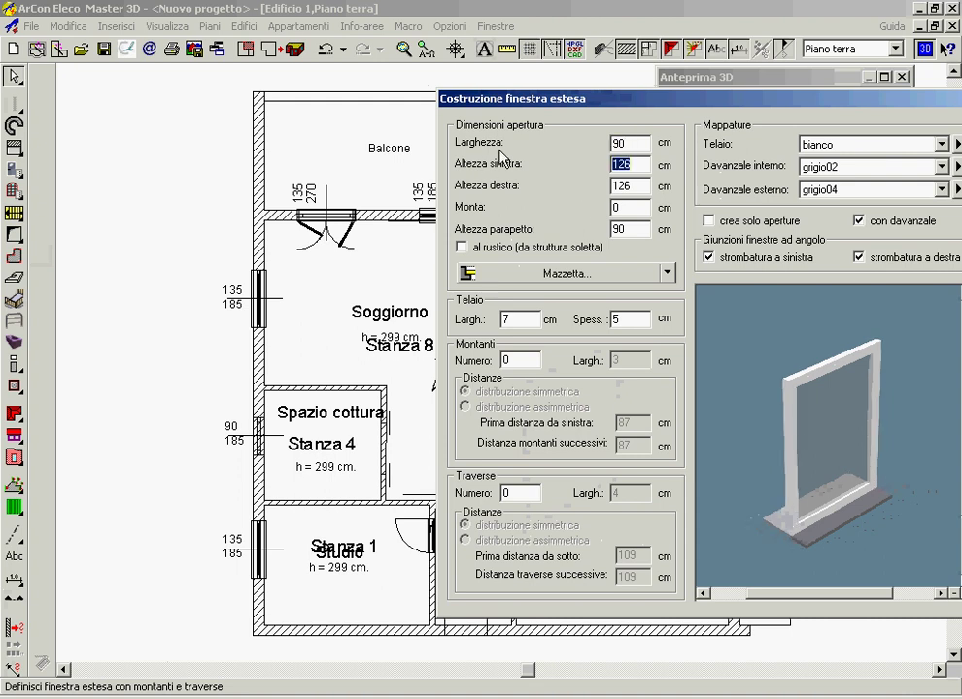
pyautogui.write('185')
pyautogui.press('Tab')
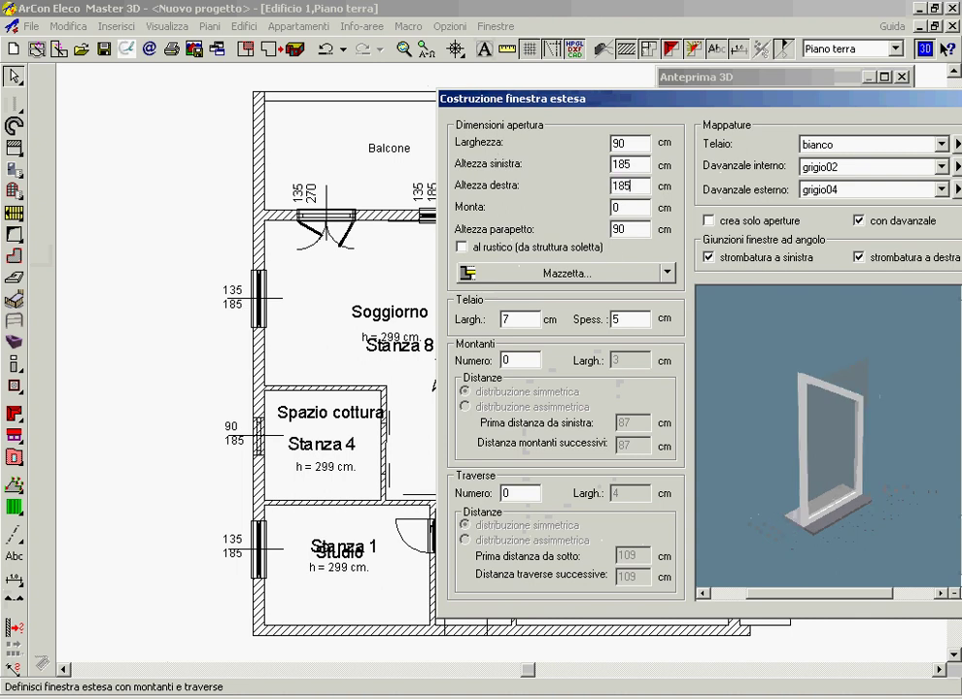
# Step: Give it a 100 cm parapet height and place the 90 × 185 window on the kitchen wall
pyautogui.doubleClick(622, 233)
pyautogui.write('100')
pyautogui.press('Tab')
pyautogui.moveTo(938, 101); pyautogui.dragTo(865, 99)
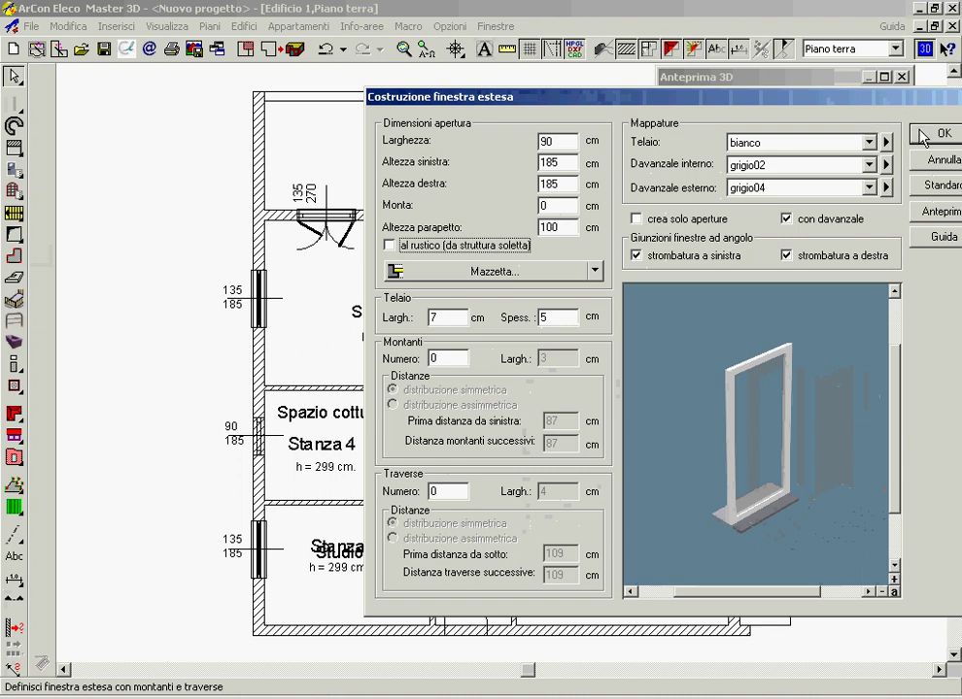
pyautogui.click(922, 138)
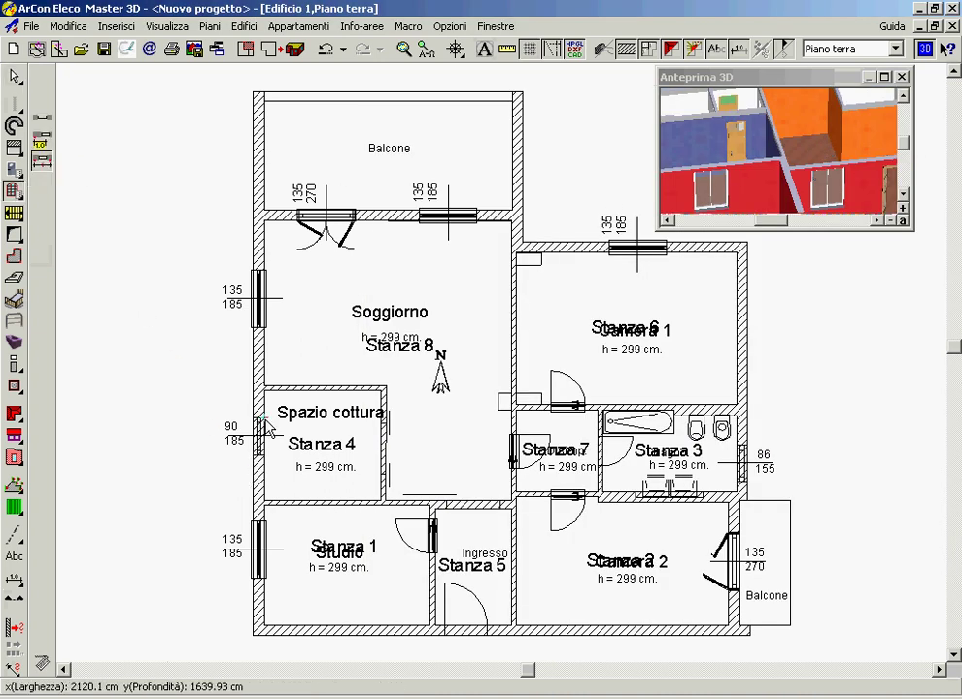
pyautogui.click(271, 452)
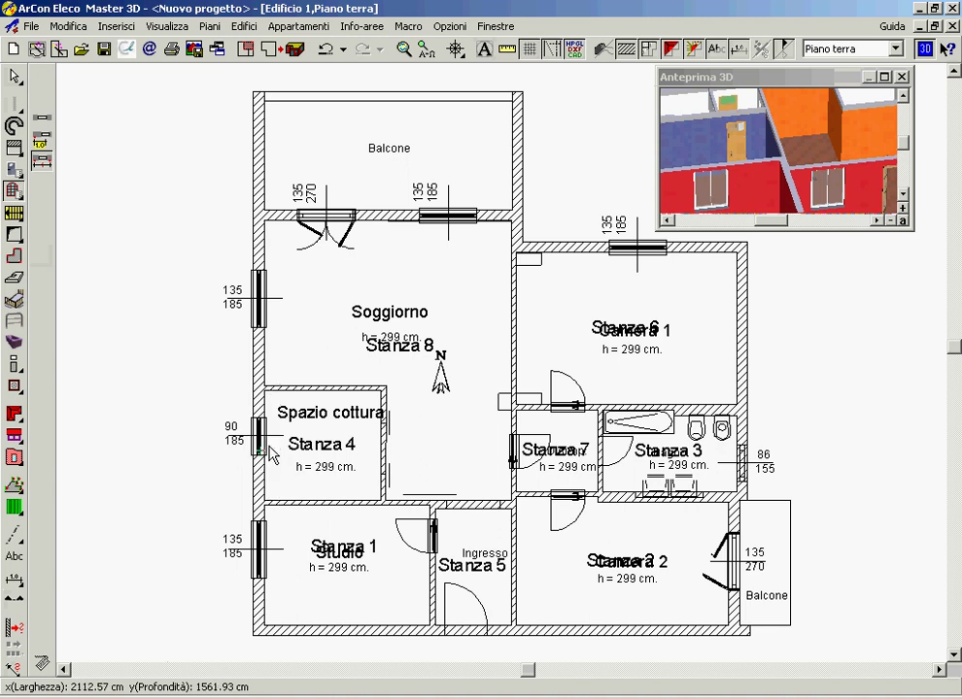
# Step: Add the 86 × 155 window to the bathroom's right outer wall
pyautogui.click(13, 191)
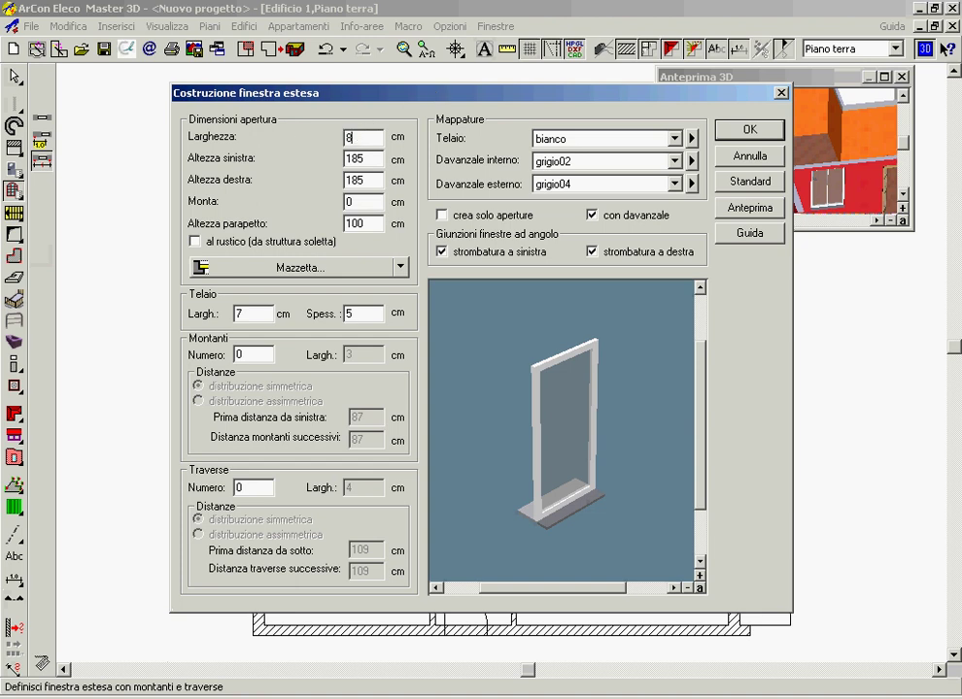
pyautogui.click(748, 131)
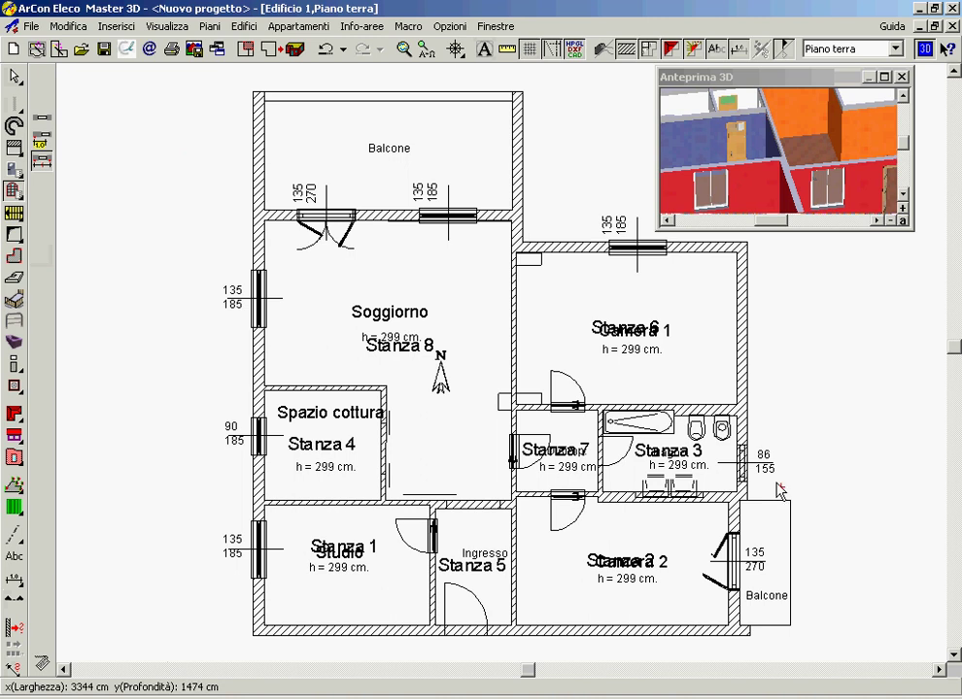
pyautogui.click(754, 494)
pyautogui.press('Escape')
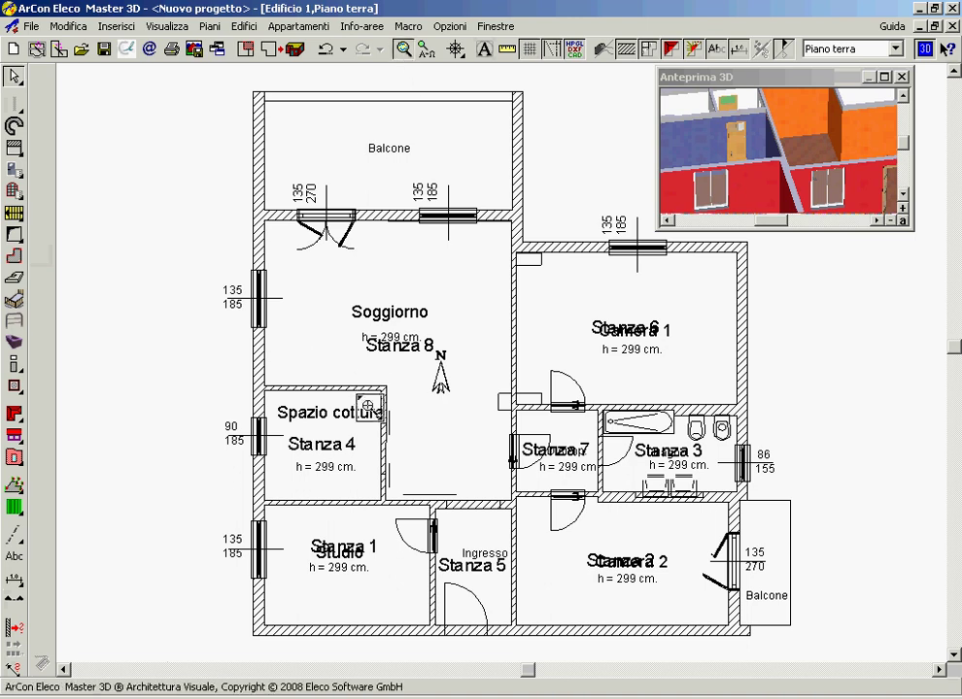
# Step: Choose the Porta scorrevole vetro glass sliding door and size it 120 × 220 cm
pyautogui.moveTo(351, 392); pyautogui.dragTo(541, 533)
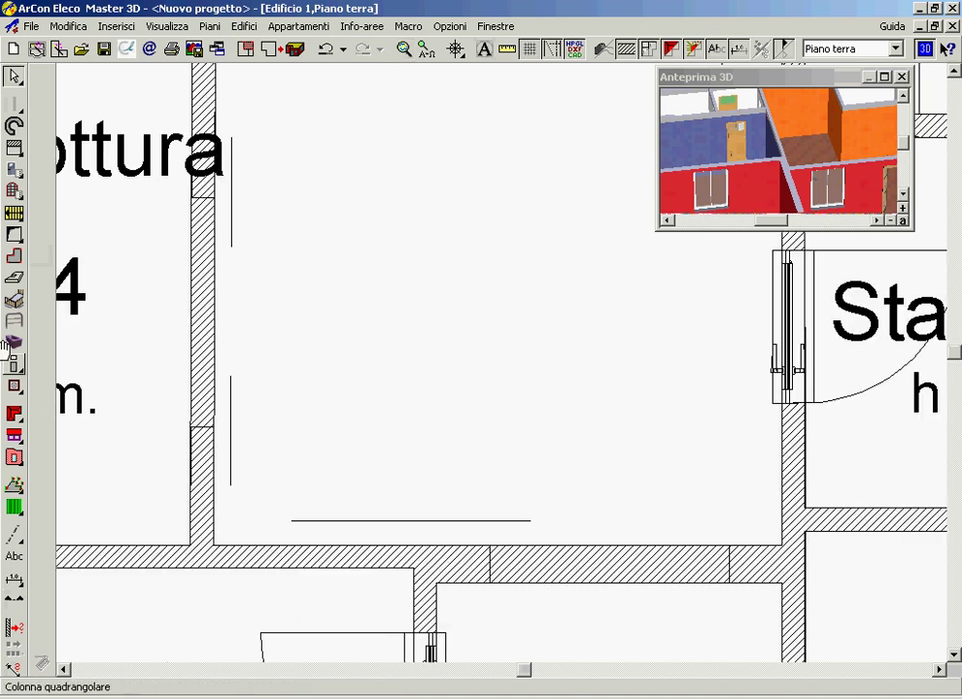
pyautogui.click(13, 175)
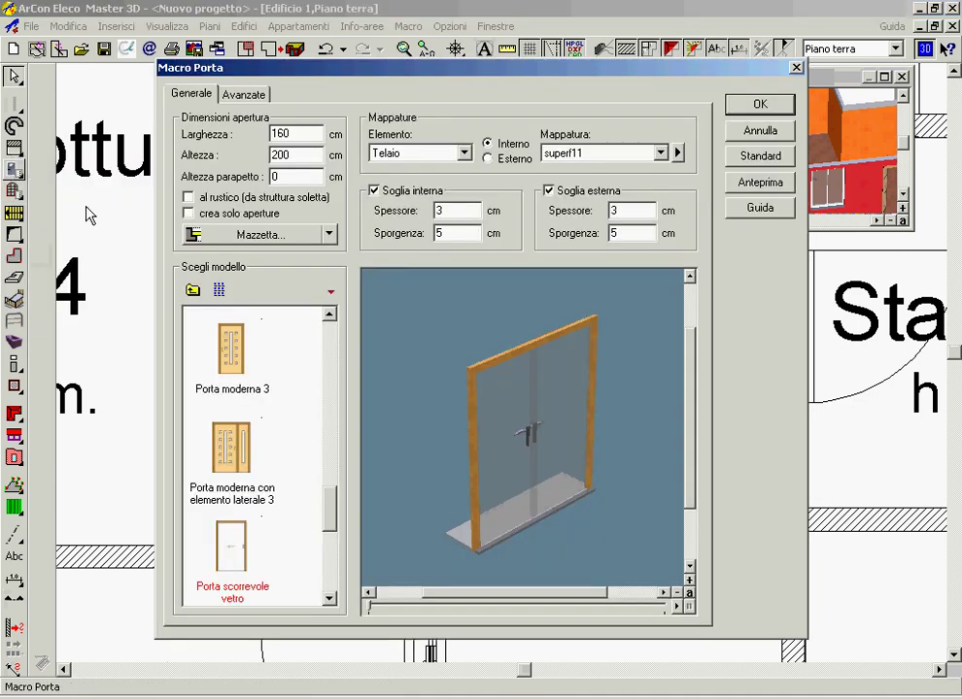
pyautogui.moveTo(337, 497); pyautogui.dragTo(322, 525)
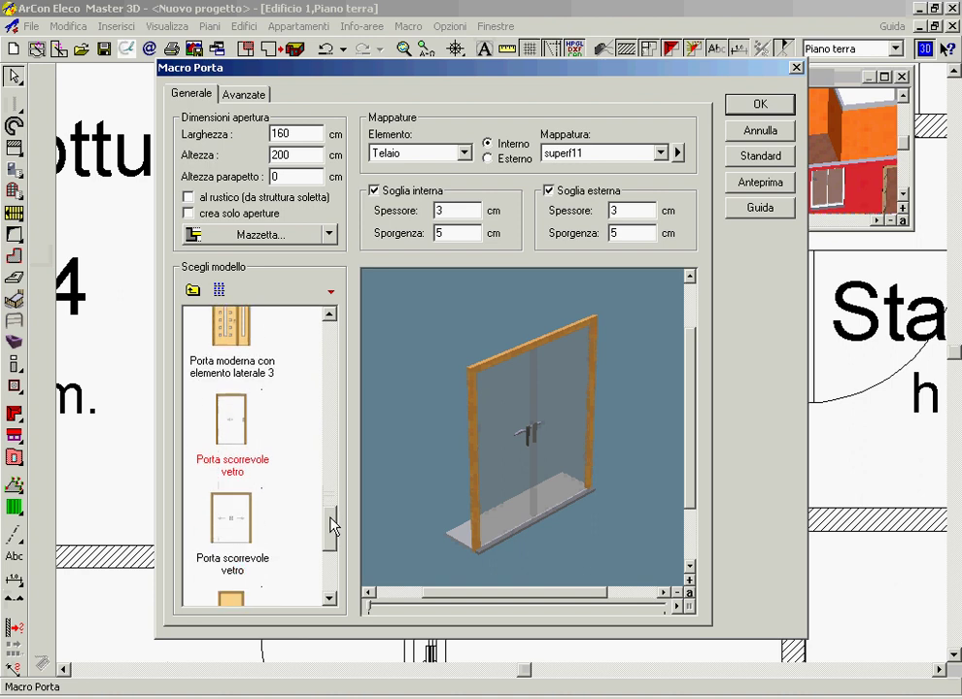
pyautogui.click(260, 494)
pyautogui.moveTo(451, 511); pyautogui.dragTo(495, 400)
pyautogui.moveTo(496, 75)
pyautogui.mouseDown()
pyautogui.moveTo(698, 93)
pyautogui.moveTo(679, 87)
pyautogui.mouseUp()
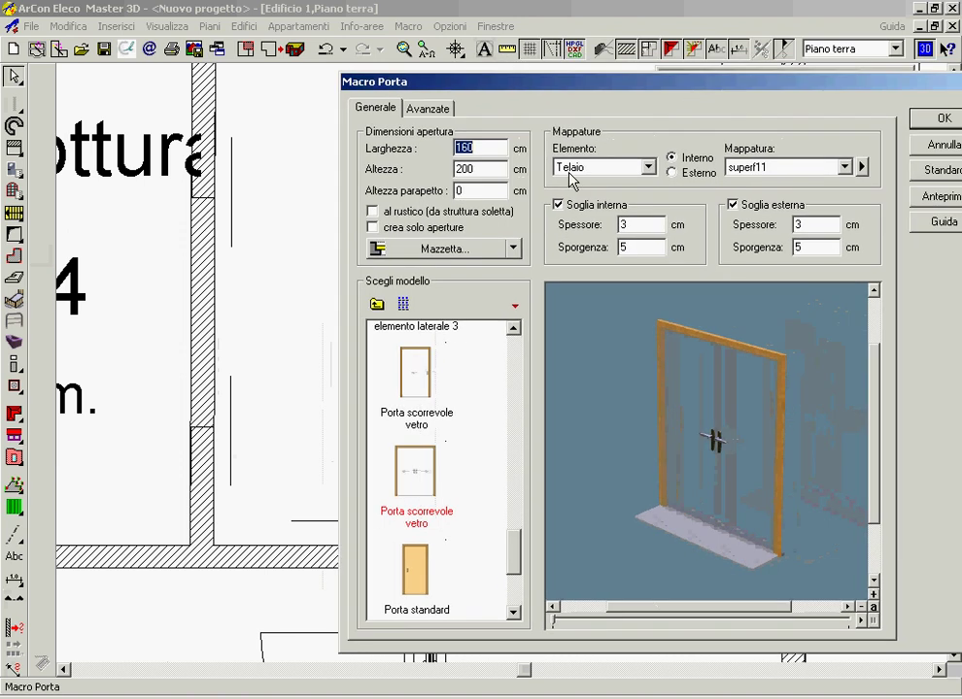
pyautogui.write('12')
pyautogui.press('Tab')
pyautogui.write('220')
pyautogui.press('Tab')
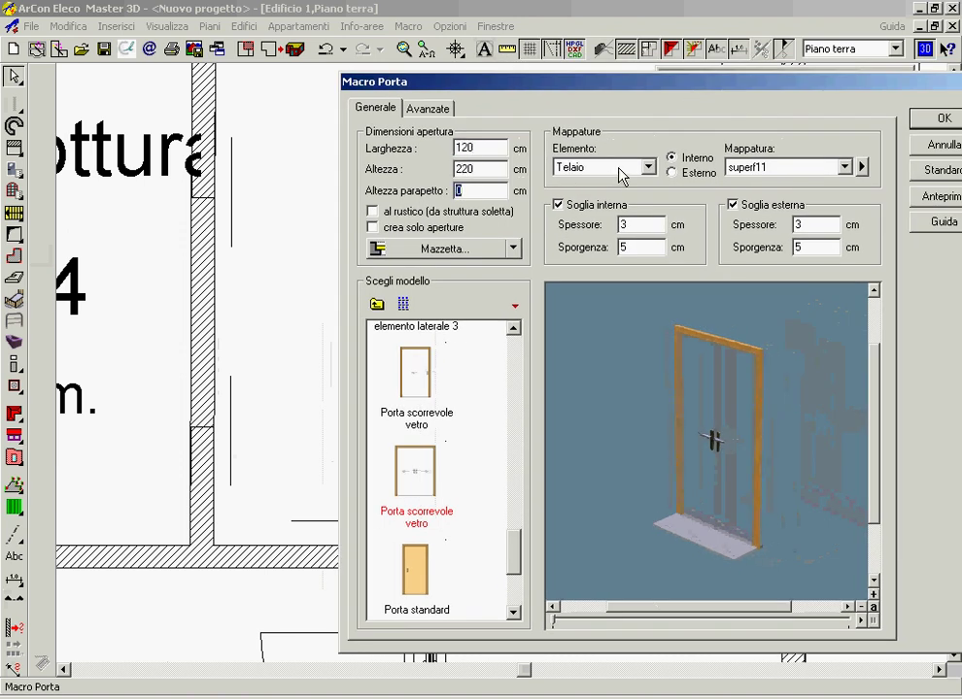
# Step: Replace the left leaf's handle with Maniglia 'Arco' from the ArCon Standard collection
pyautogui.click(427, 108)
pyautogui.click(726, 369)
pyautogui.rightClick(727, 367)
pyautogui.click(738, 425)
pyautogui.click(514, 287)
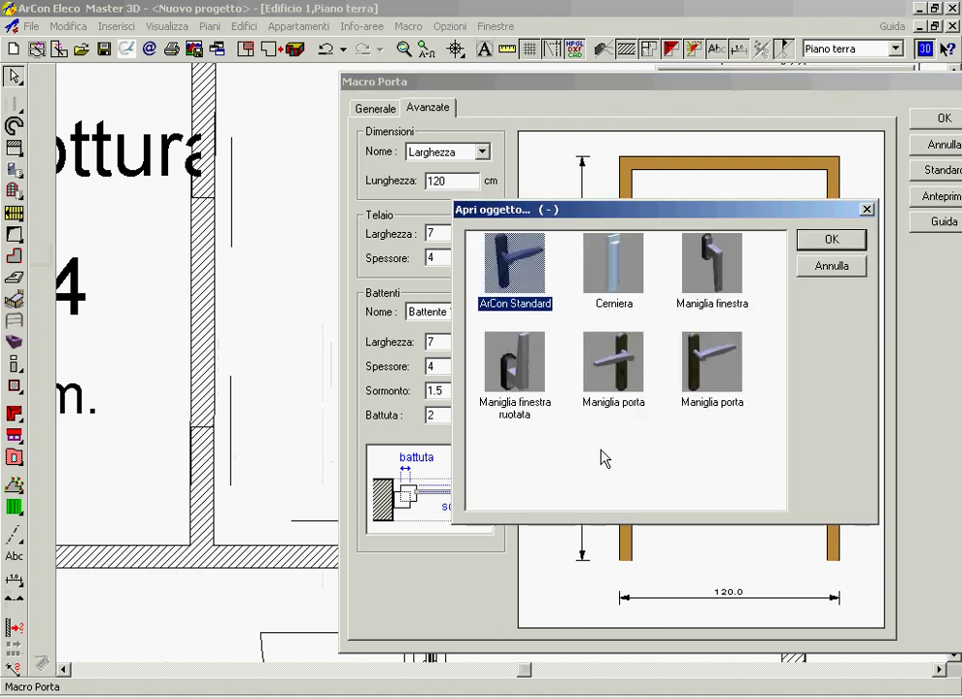
pyautogui.click(777, 451)
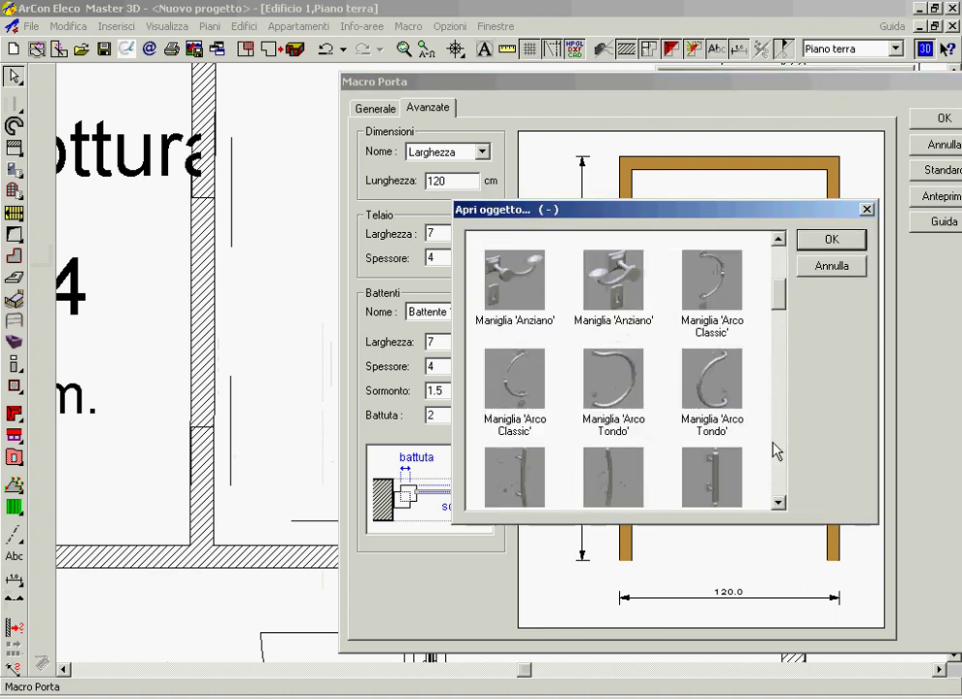
pyautogui.click(630, 476)
pyautogui.click(828, 247)
# Step: Give the right leaf the Maniglia 'Arco' handle too and confirm the door settings
pyautogui.click(739, 364)
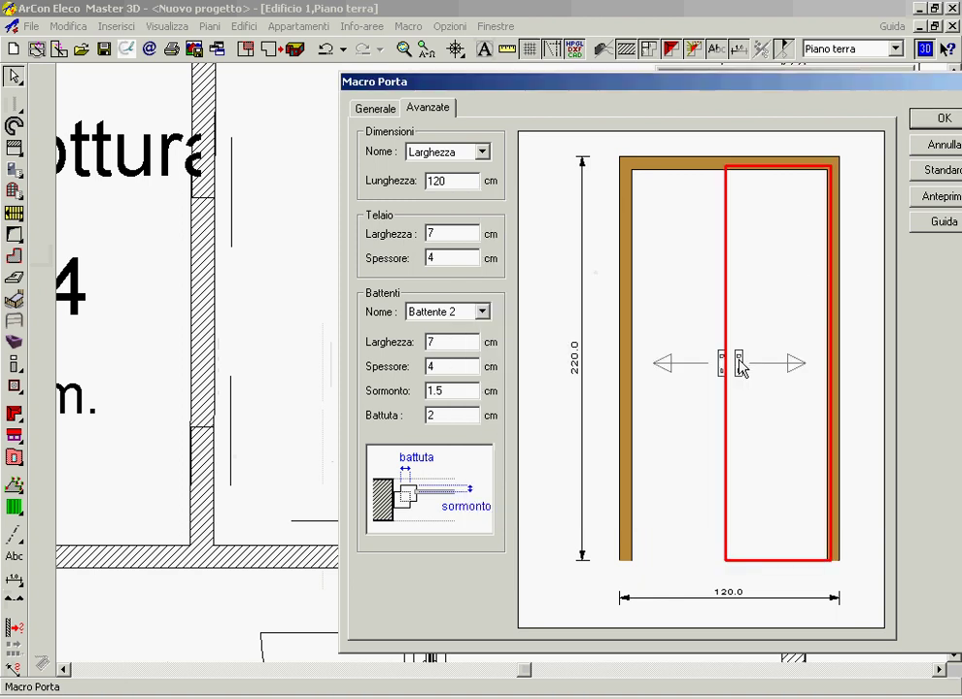
pyautogui.rightClick(739, 365)
pyautogui.click(780, 432)
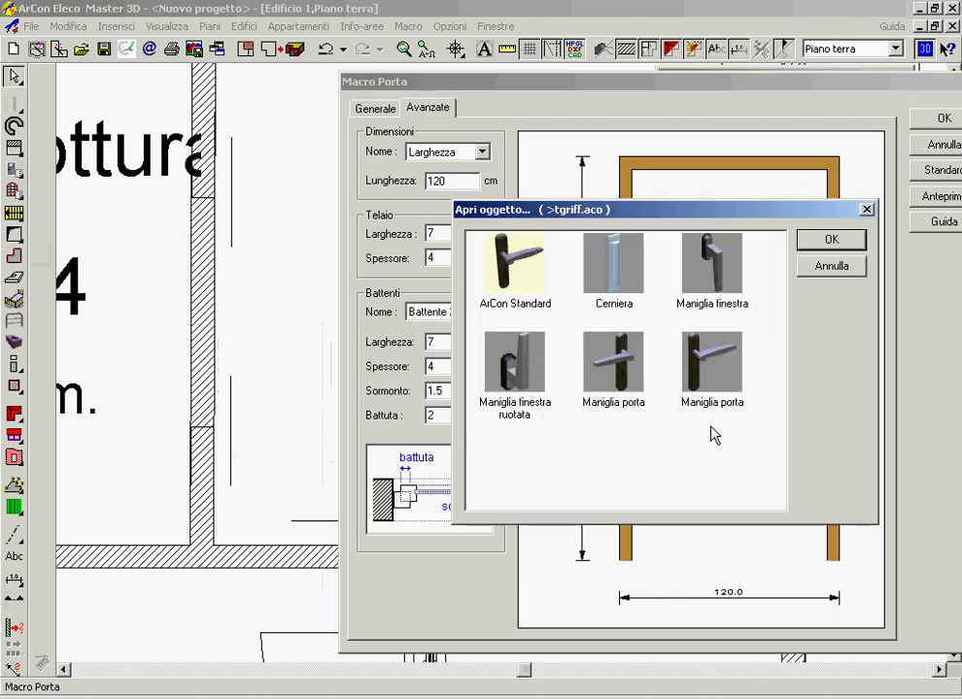
pyautogui.click(527, 272)
pyautogui.press('Return')
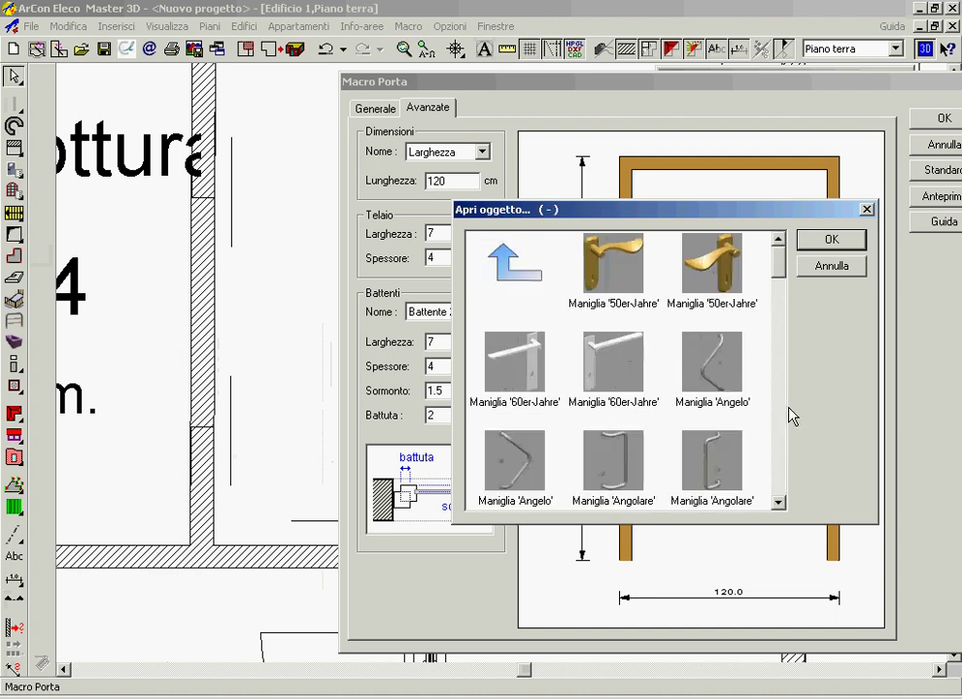
pyautogui.scroll(-3, 791, 416)
pyautogui.click(514, 476)
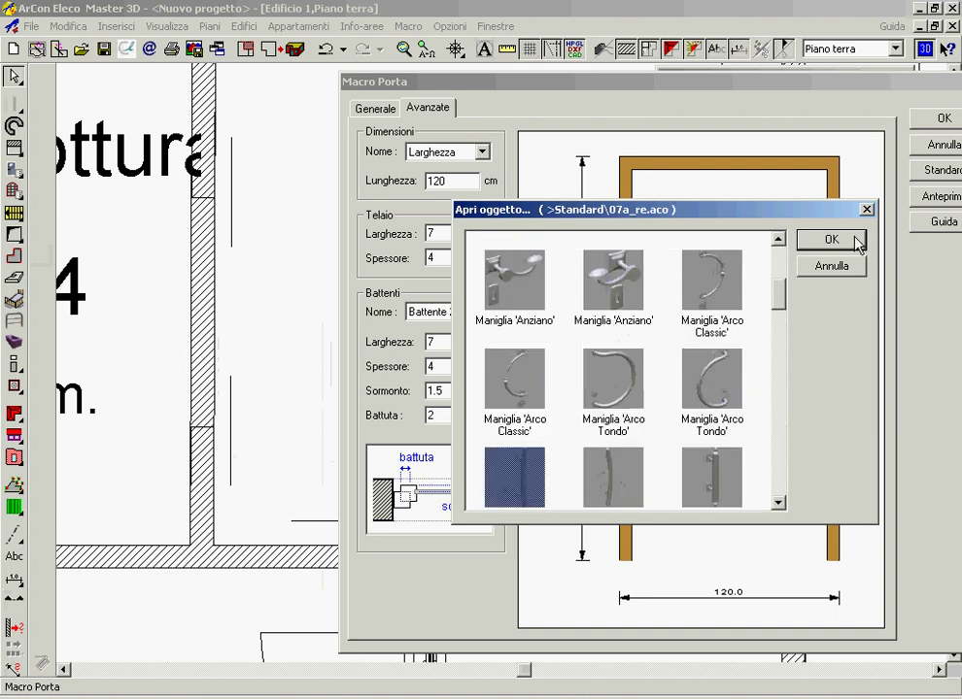
pyautogui.click(843, 240)
pyautogui.click(398, 107)
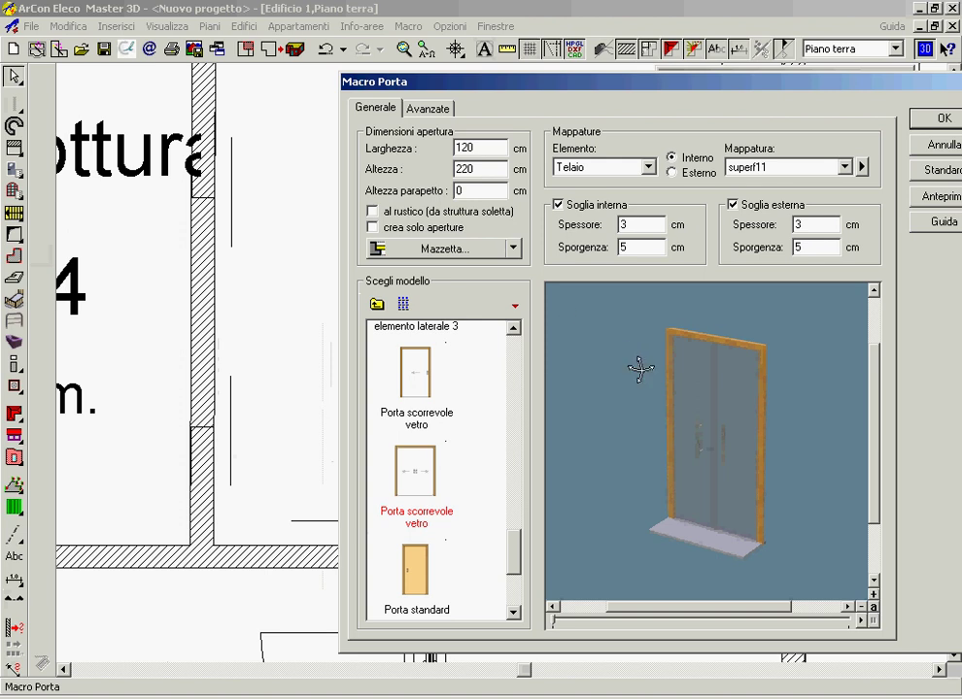
pyautogui.moveTo(636, 369); pyautogui.dragTo(673, 365)
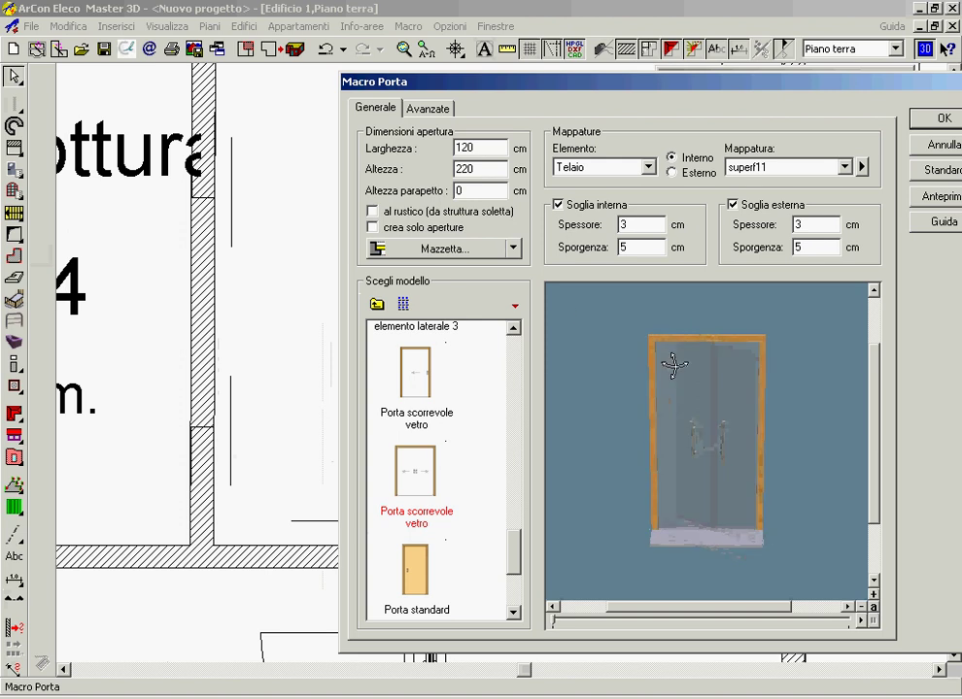
pyautogui.click(931, 121)
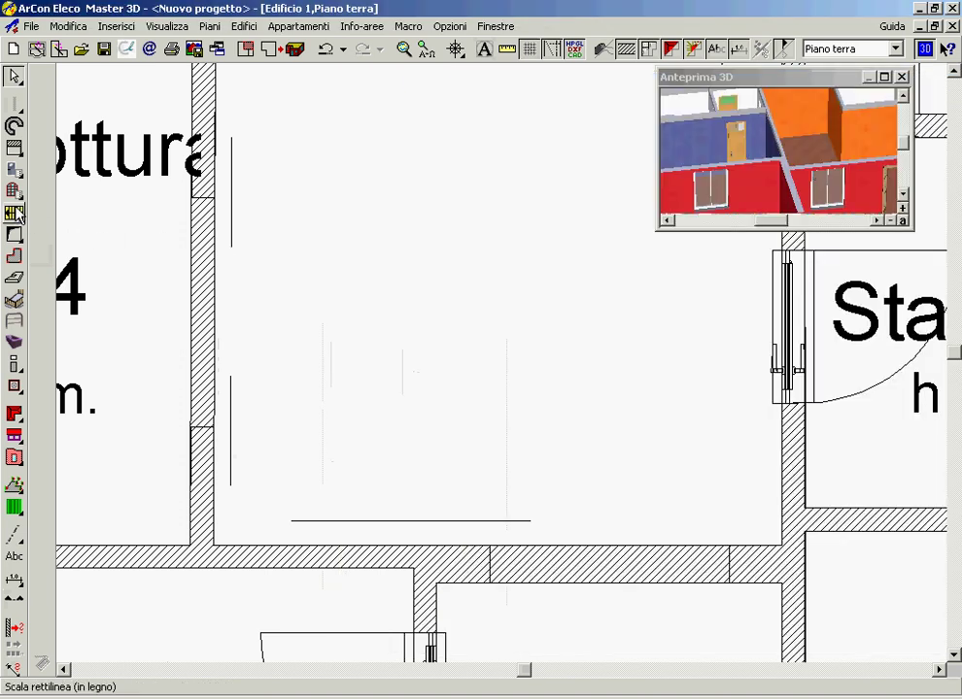
# Step: Place the door in the Spazio cottura outer wall and reopen the door settings
pyautogui.click(14, 167)
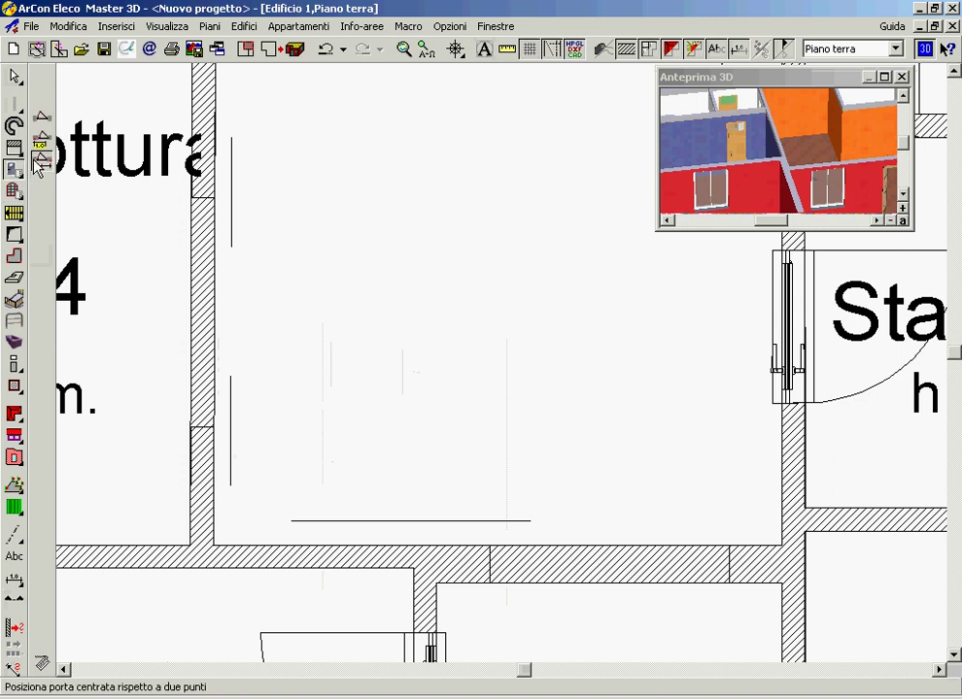
pyautogui.click(209, 198)
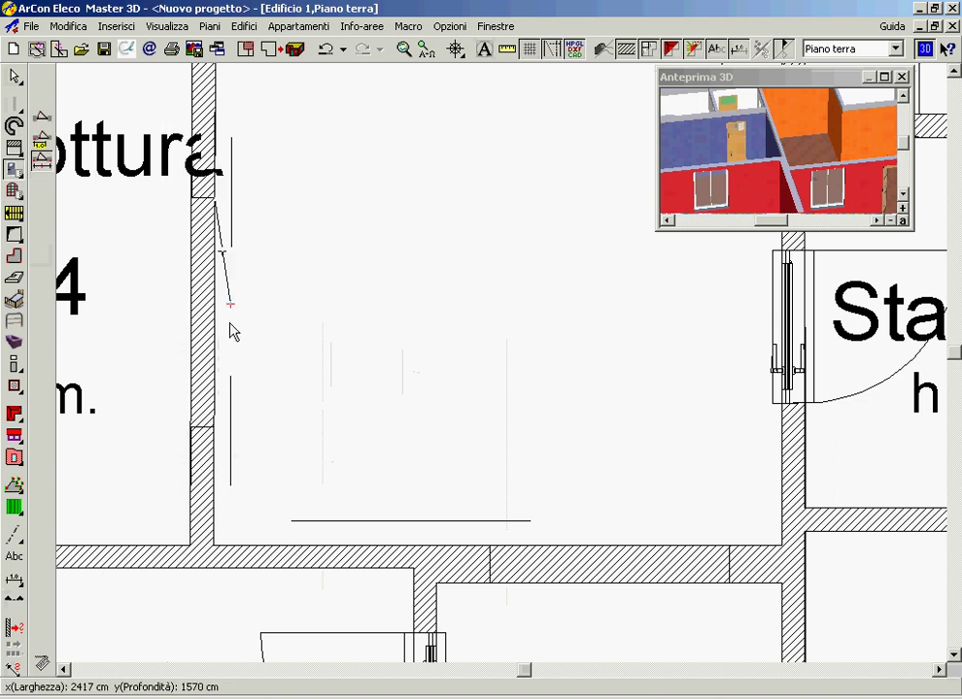
pyautogui.click(216, 439)
pyautogui.click(301, 331)
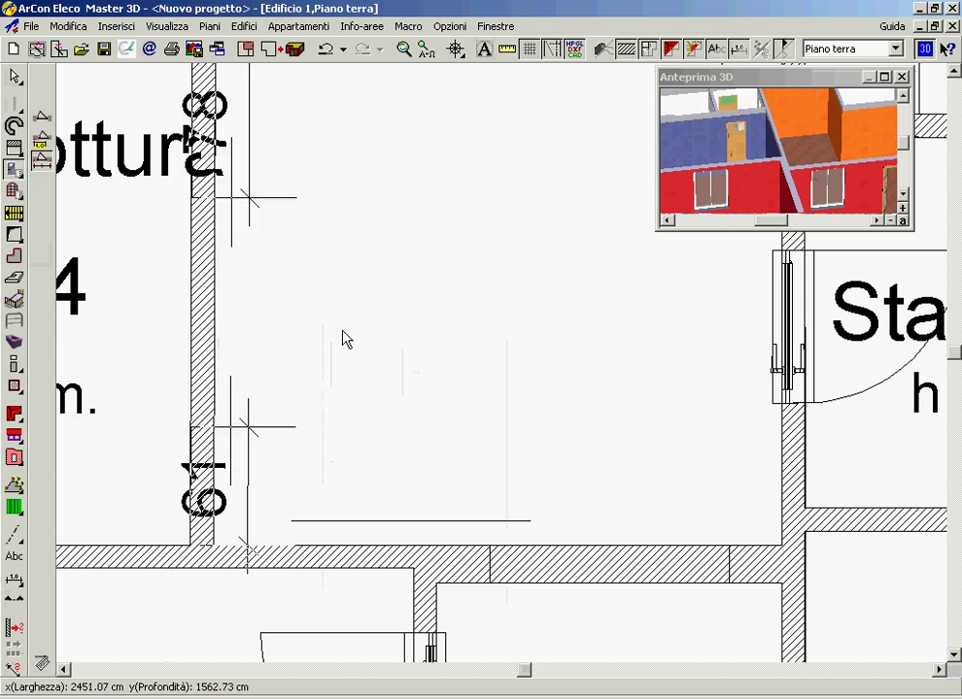
pyautogui.press('Escape')
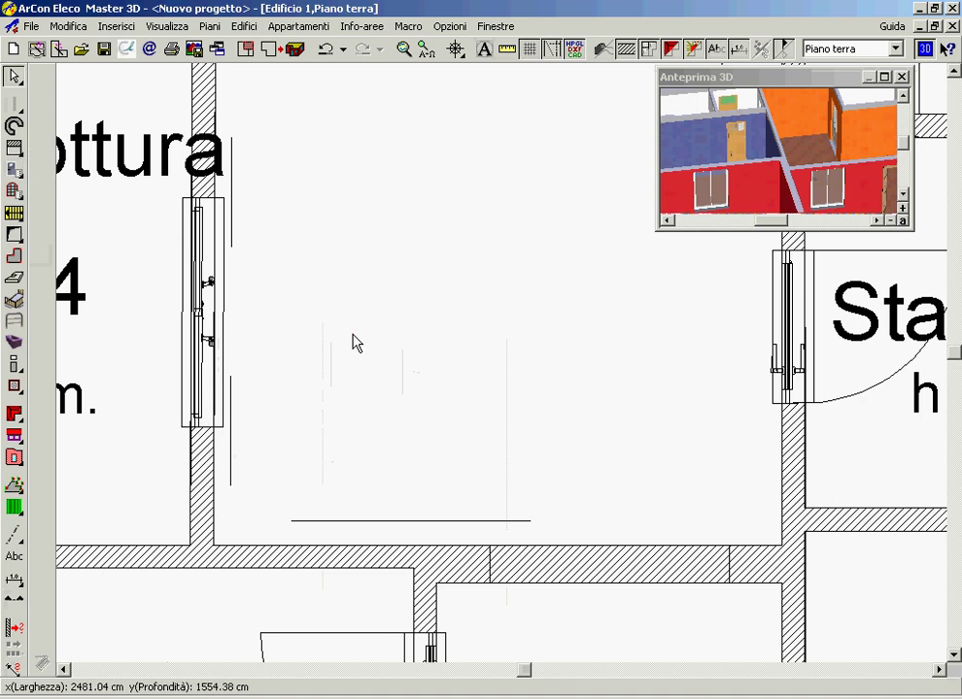
pyautogui.click(18, 182)
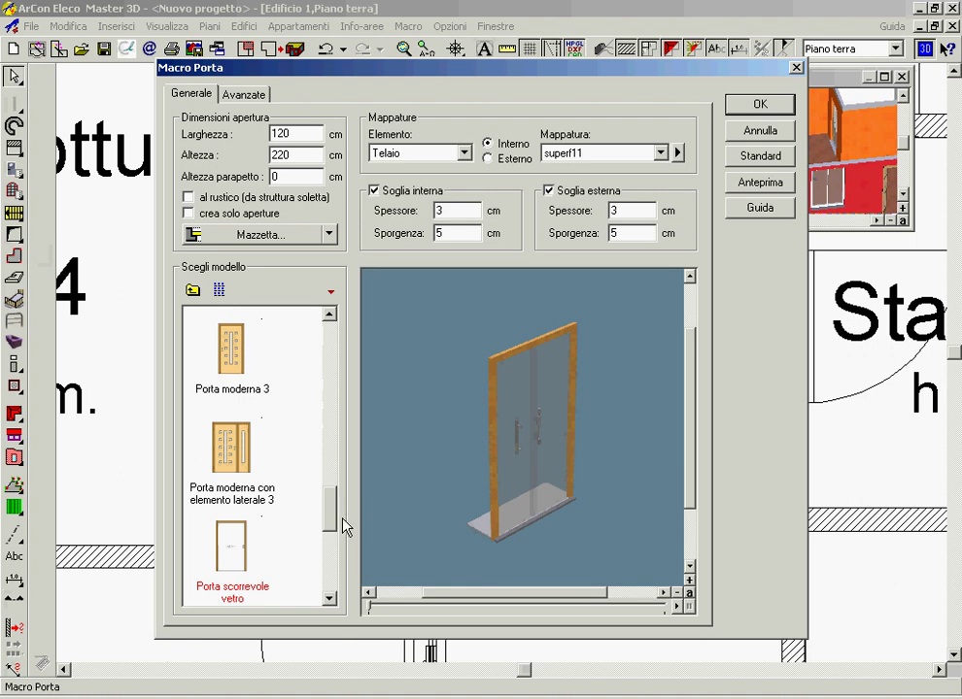
# Step: Select the Porta scorrevole vetro model for the new door
pyautogui.doubleClick(241, 563)
pyautogui.moveTo(415, 522); pyautogui.dragTo(537, 509)
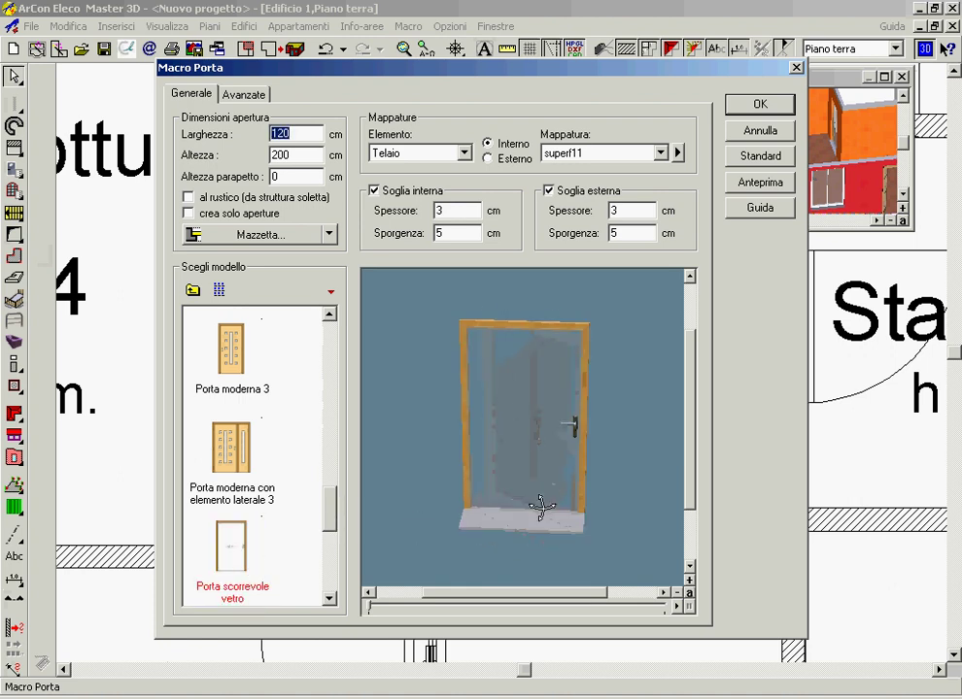
pyautogui.click(244, 95)
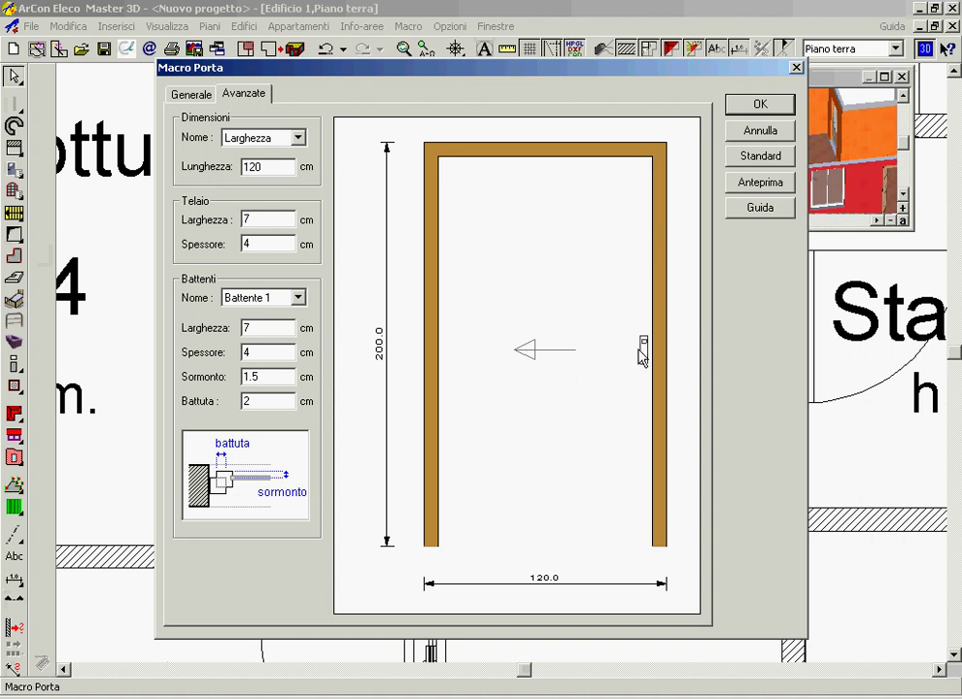
# Step: Swap the handle for the middle Maniglia 'Arco' and confirm the 125 × 200 door
pyautogui.rightClick(642, 349)
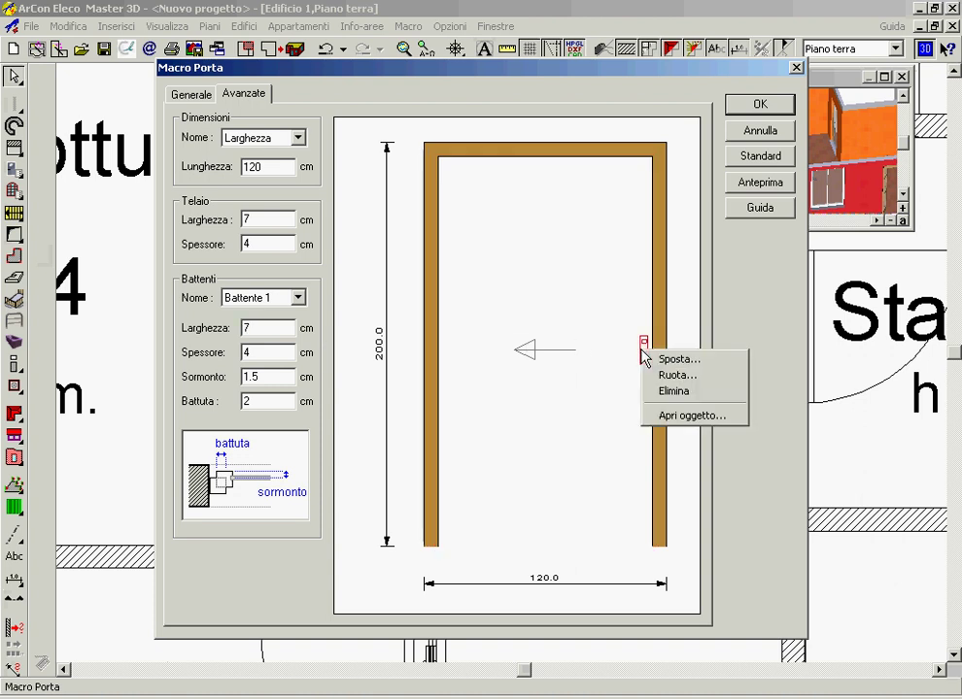
pyautogui.click(671, 415)
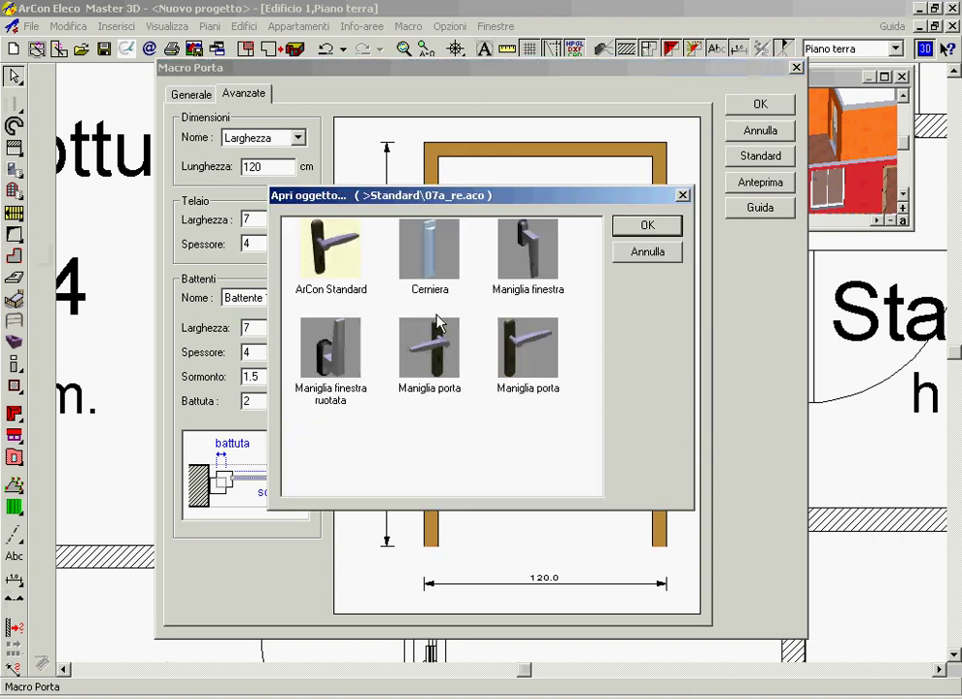
pyautogui.press('Return')
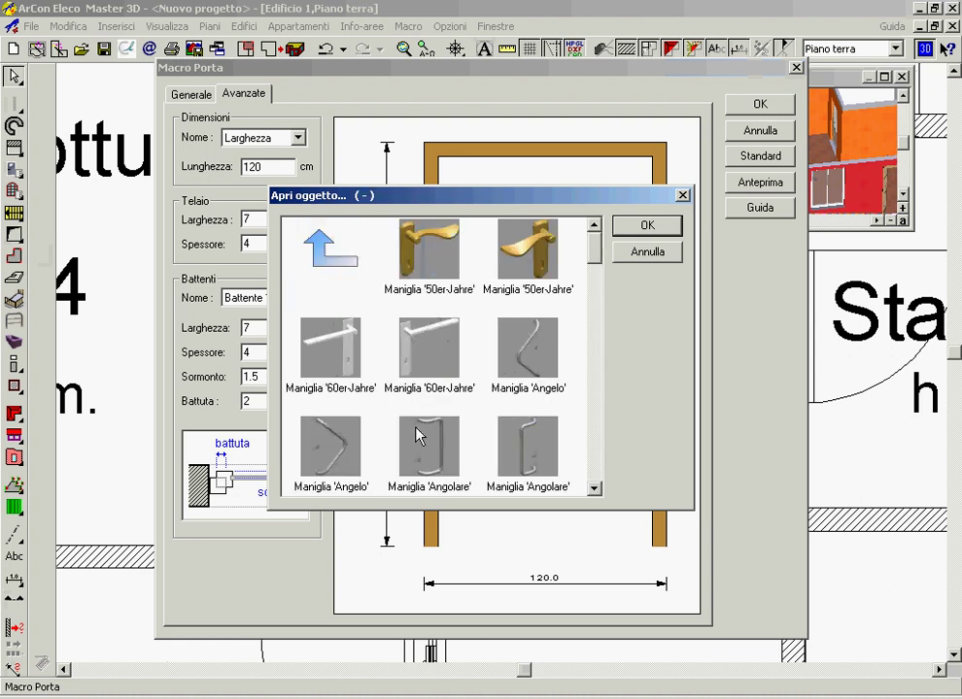
pyautogui.scroll(-3, 530, 468)
pyautogui.scroll(-2, 518, 442)
pyautogui.scroll(-2, 515, 447)
pyautogui.scroll(-2, 512, 453)
pyautogui.scroll(2, 510, 451)
pyautogui.scroll(3, 505, 448)
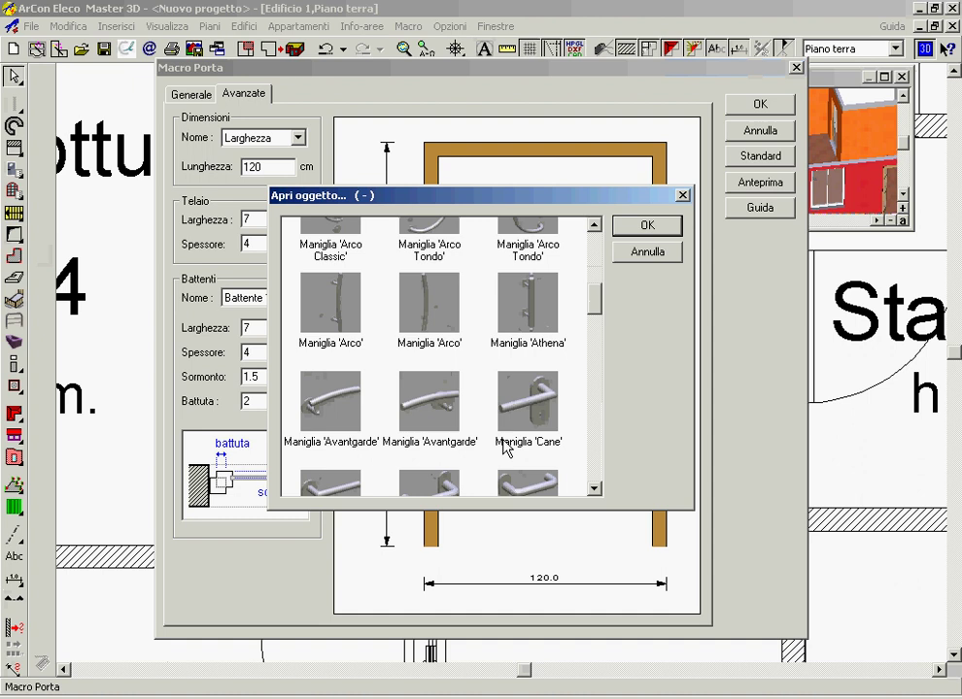
pyautogui.click(429, 306)
pyautogui.click(646, 225)
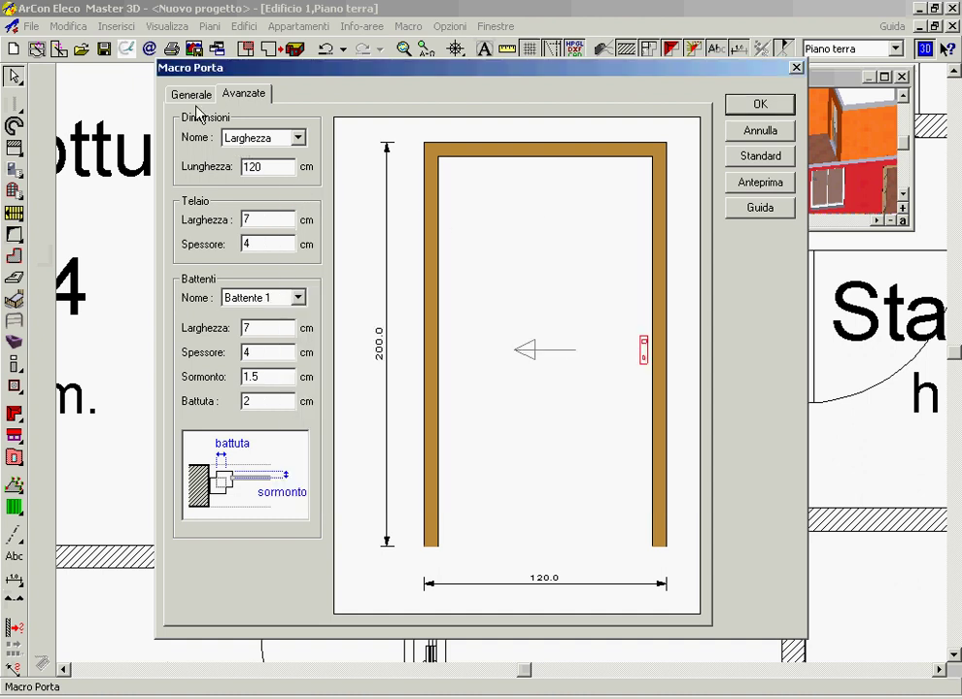
pyautogui.click(191, 94)
pyautogui.moveTo(438, 383); pyautogui.dragTo(483, 398)
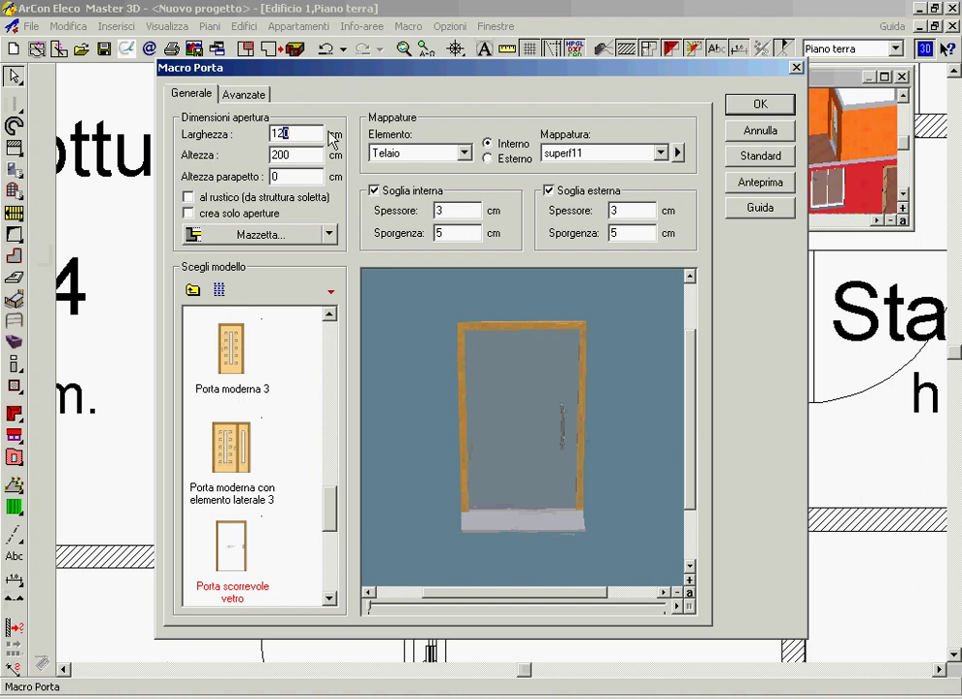
pyautogui.click(740, 105)
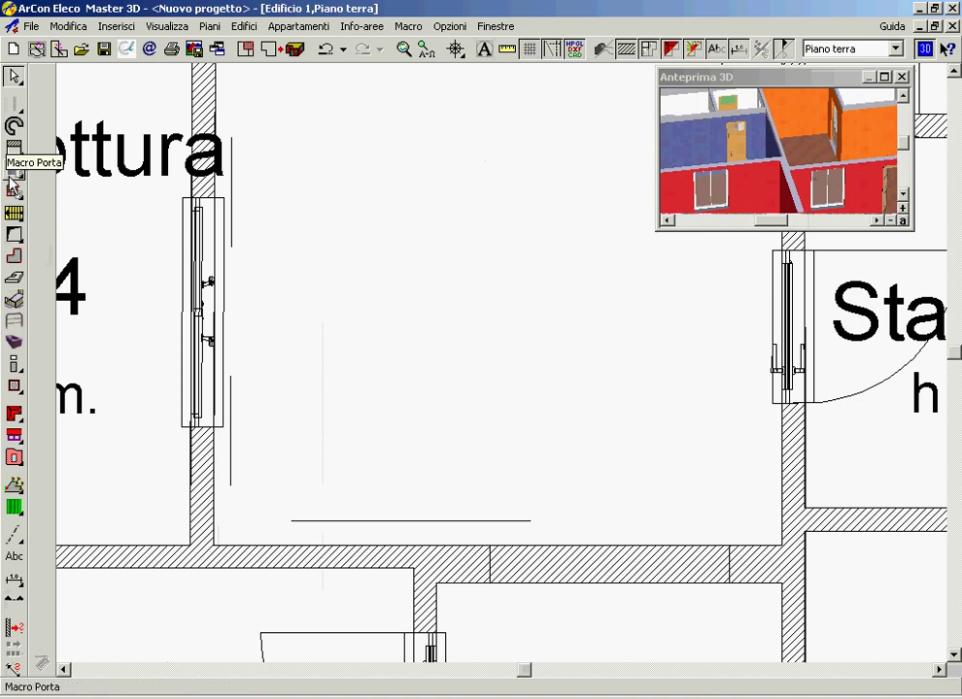
# Step: Insert the 125 × 200 glass sliding door centred in the lower hatched wall, then show the 3D view
pyautogui.moveTo(14, 169); pyautogui.dragTo(41, 173)
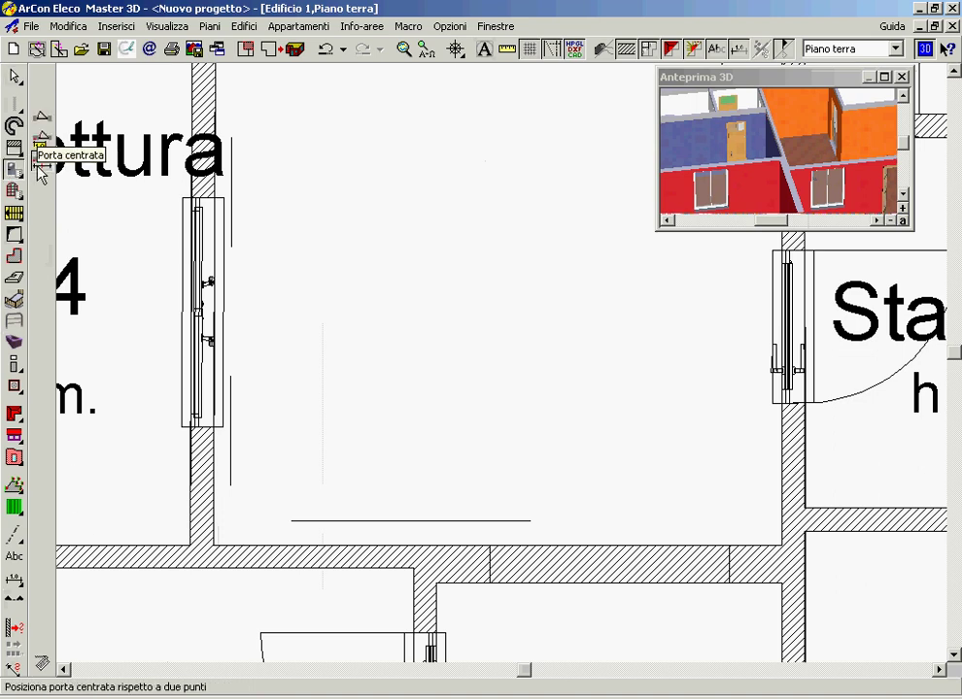
pyautogui.click(493, 593)
pyautogui.click(736, 595)
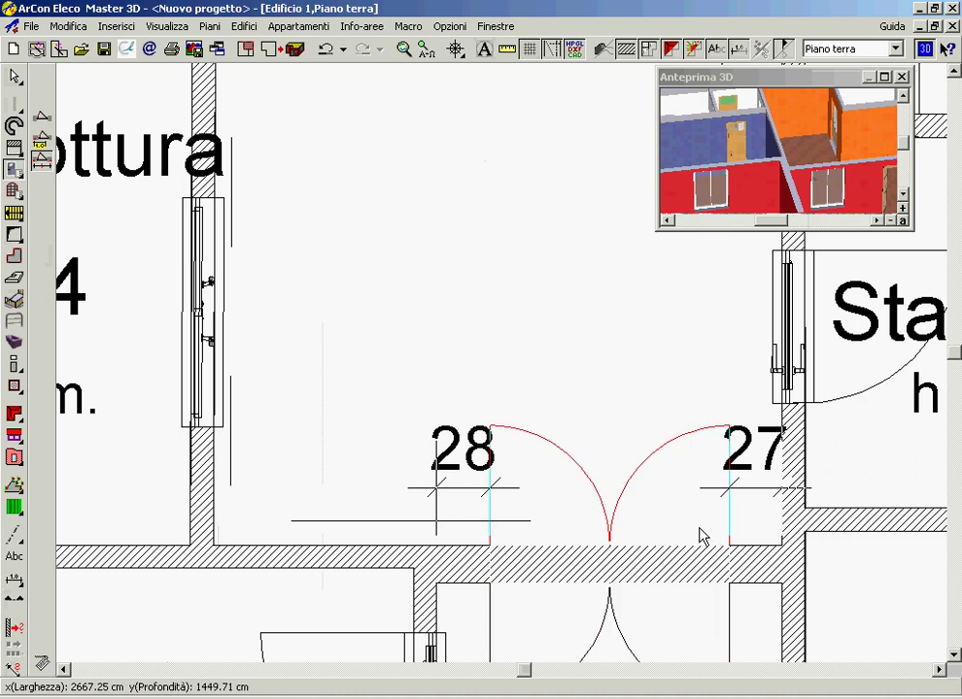
pyautogui.click(603, 488)
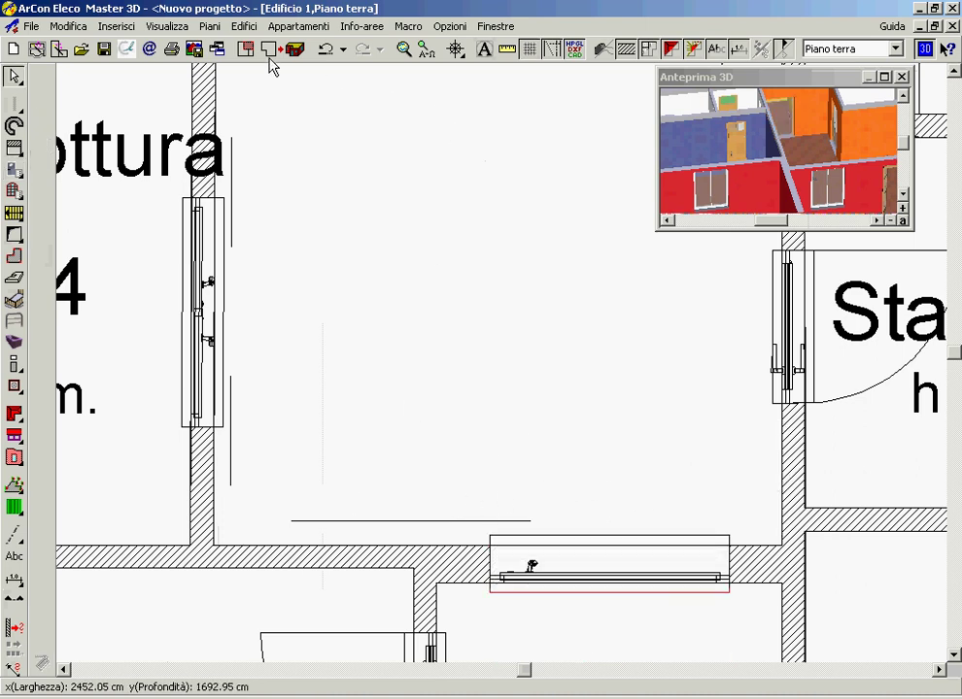
pyautogui.click(296, 48)
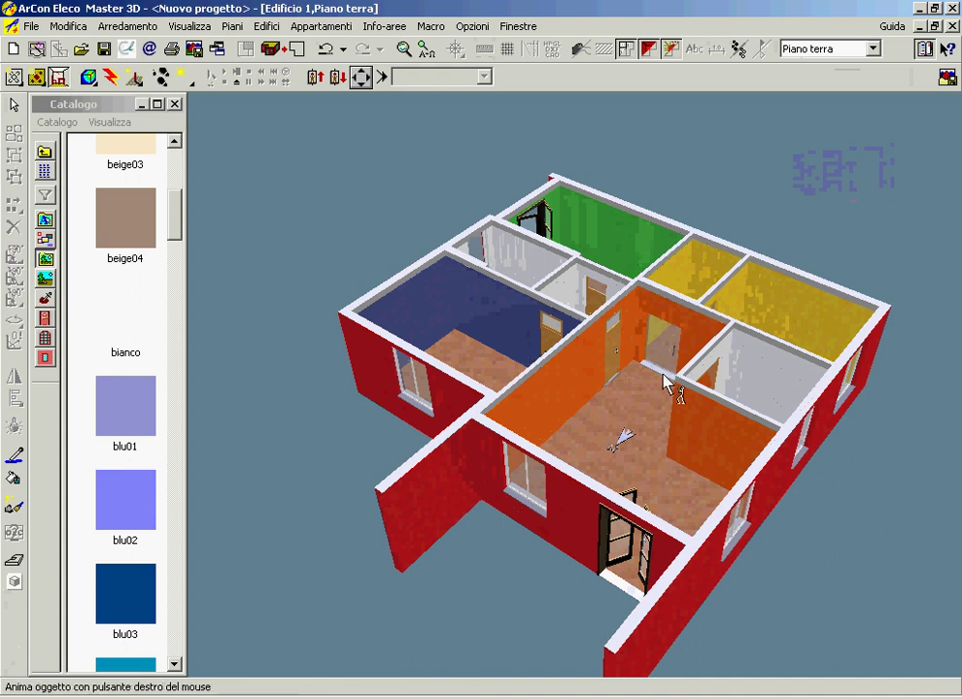
# Step: Remove the inner and outer sills from the first glass door
pyautogui.doubleClick(655, 376)
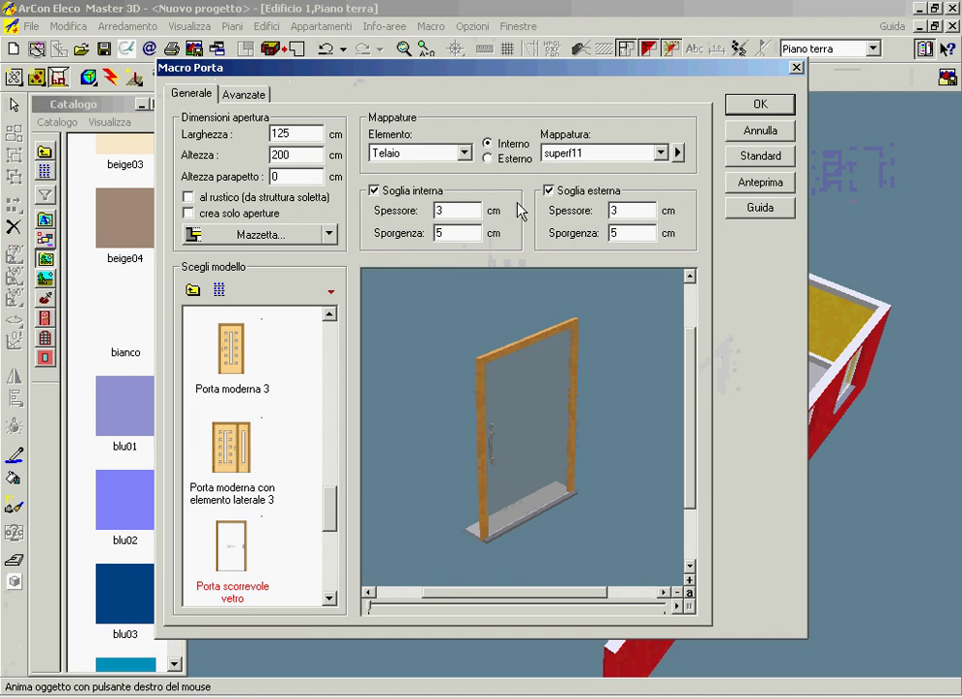
pyautogui.click(550, 192)
pyautogui.click(375, 192)
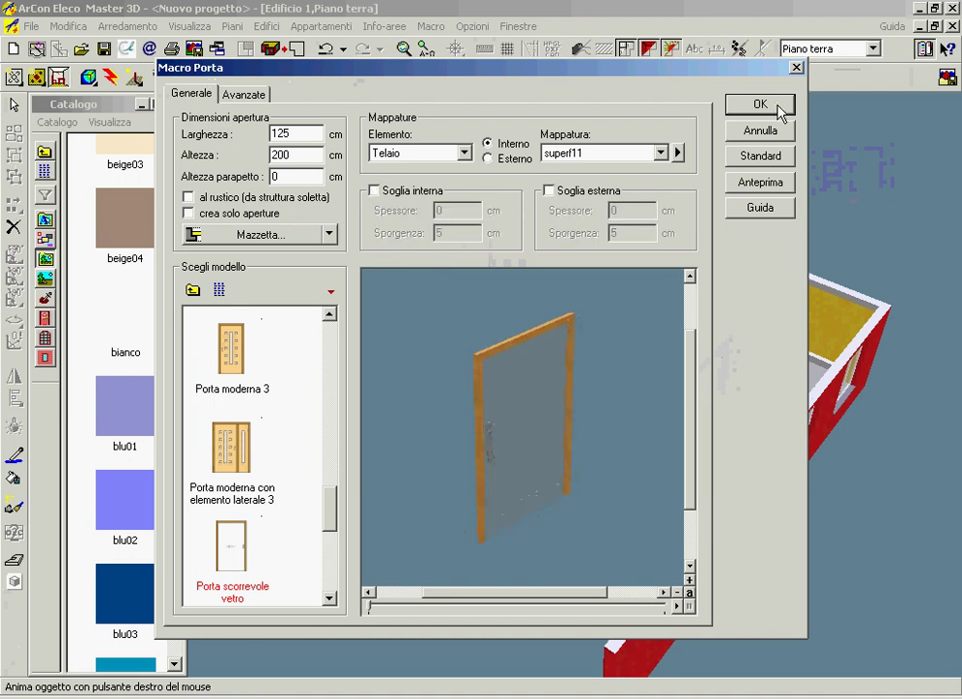
pyautogui.click(777, 107)
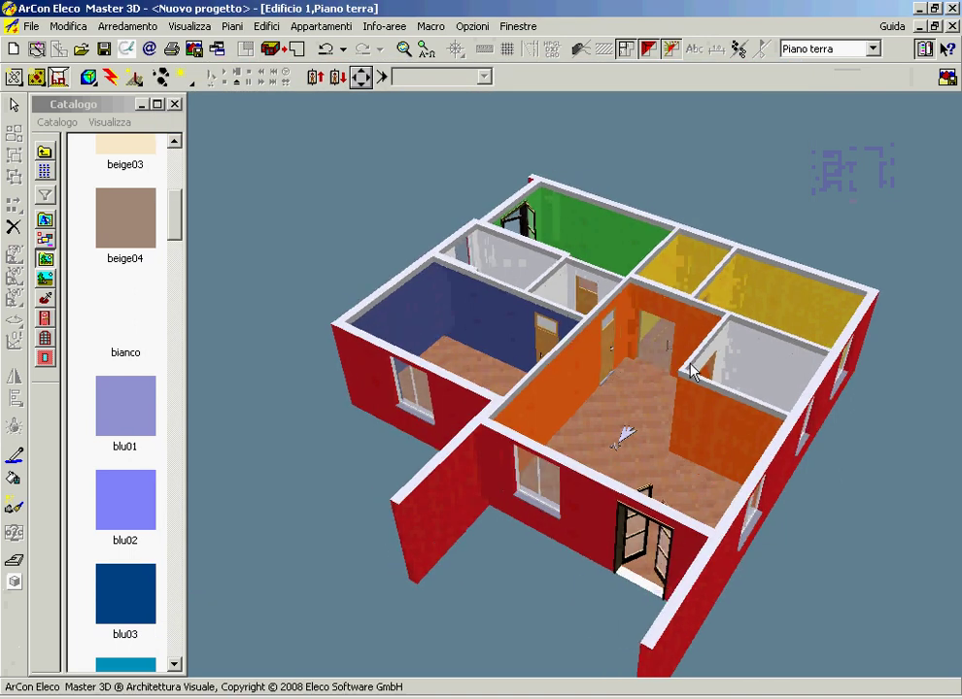
# Step: Remove both sills from the double glass door as well
pyautogui.moveTo(622, 433); pyautogui.dragTo(623, 410)
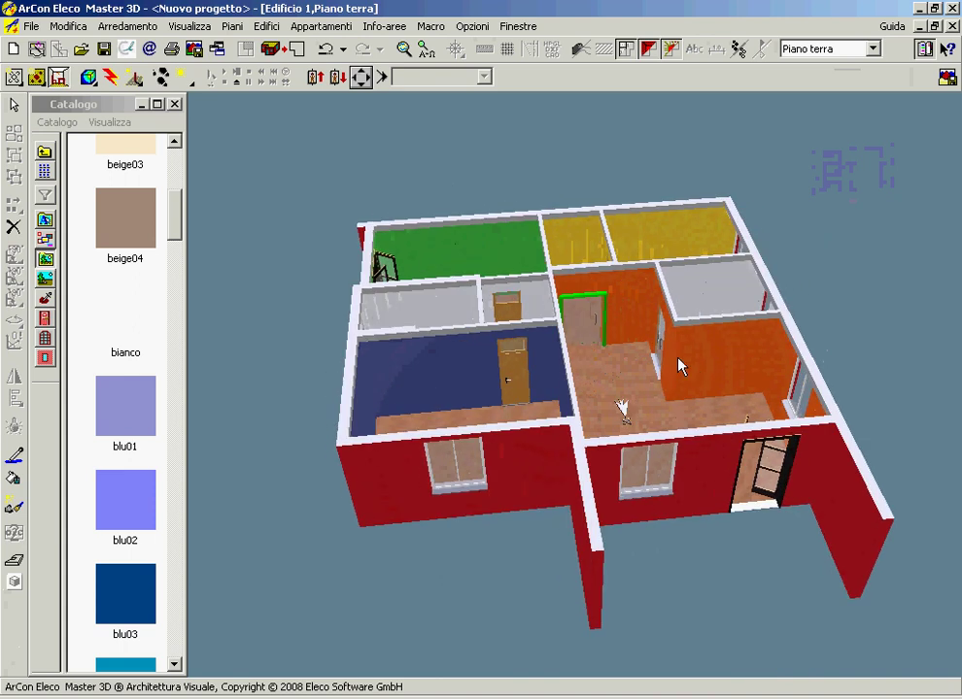
pyautogui.doubleClick(653, 356)
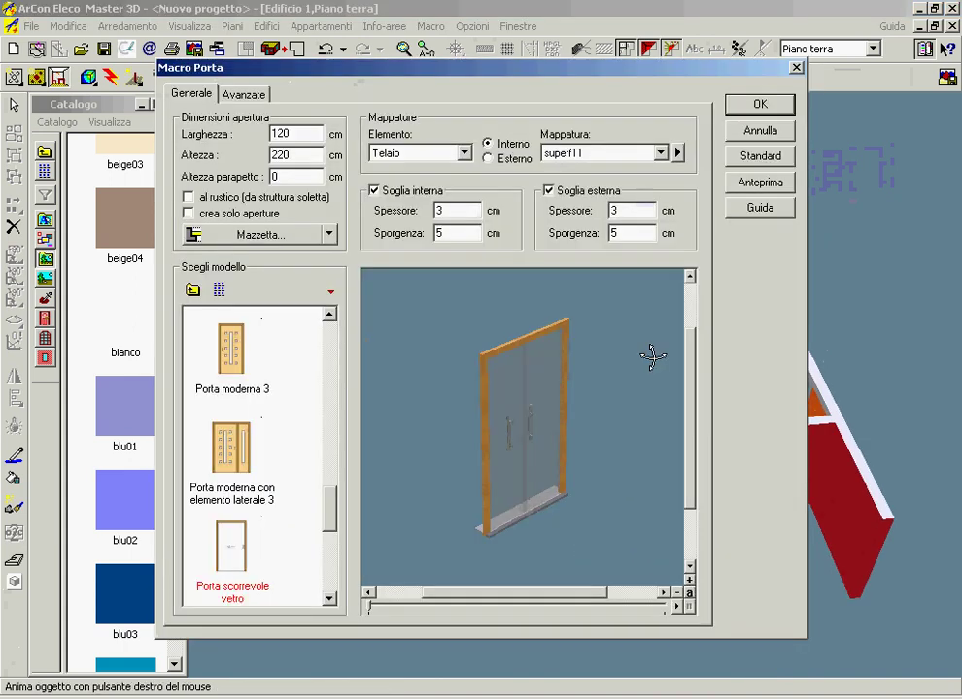
pyautogui.click(549, 193)
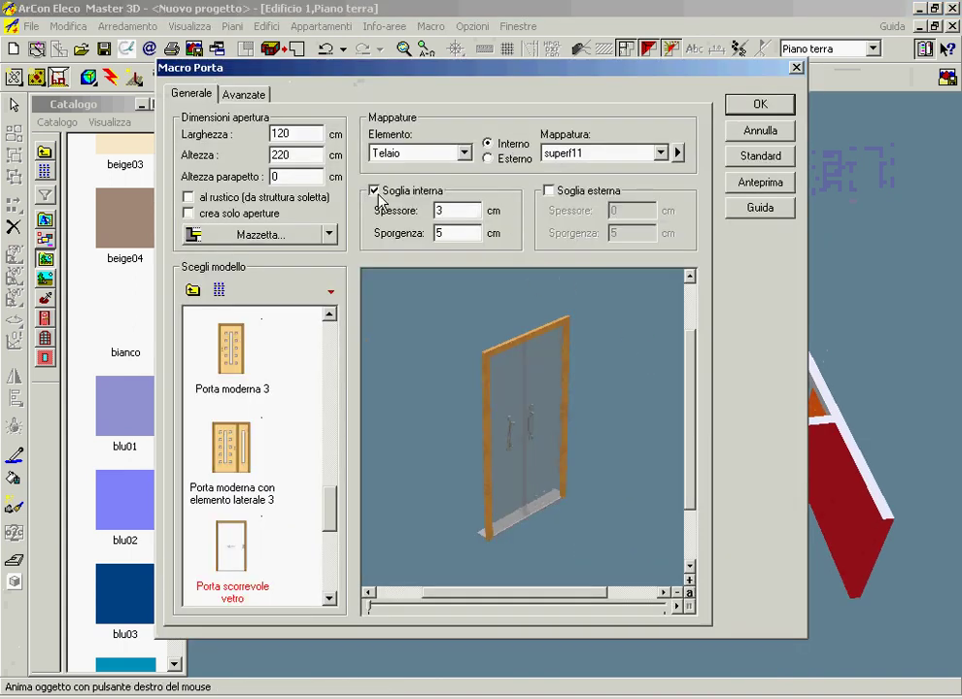
pyautogui.click(377, 194)
pyautogui.click(754, 108)
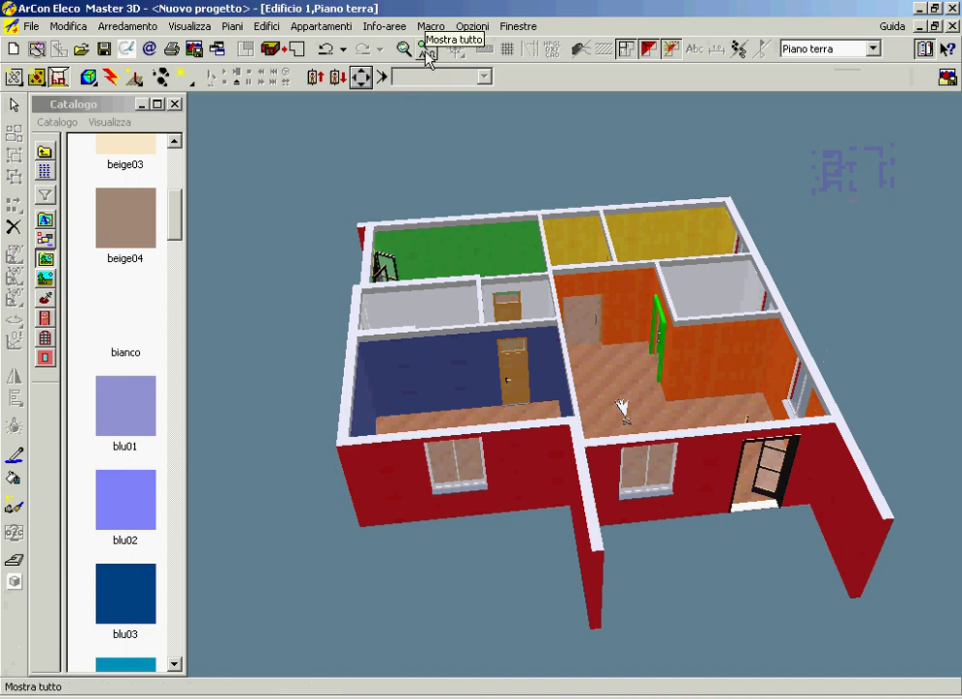
# Step: Define the Balcone above Stanza 8 from two corners: 15.14 m² with a 150 cm parapet
pyautogui.click(272, 50)
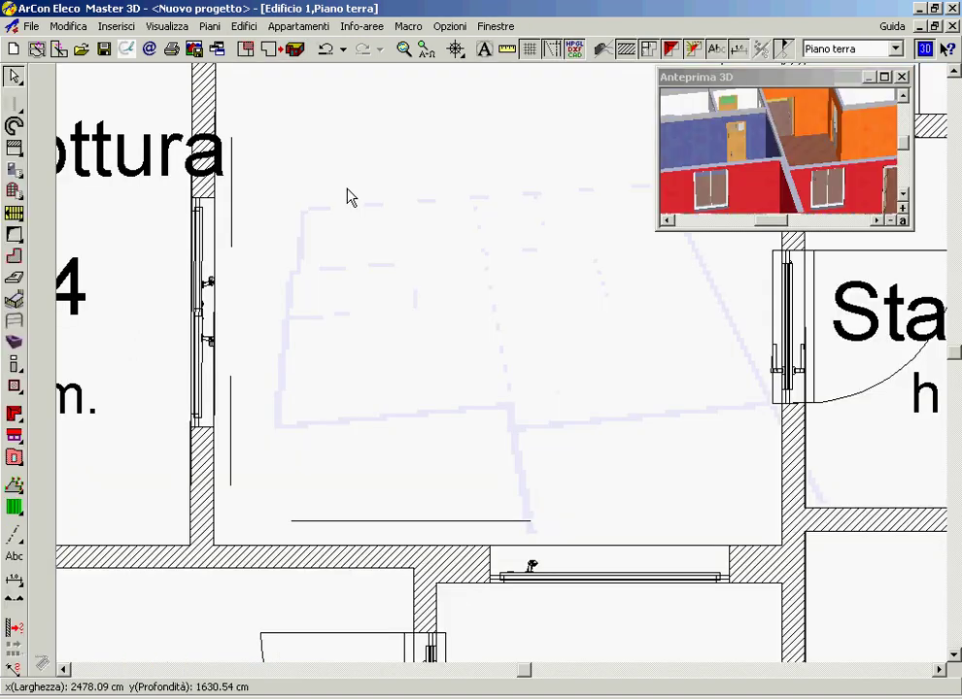
pyautogui.click(431, 55)
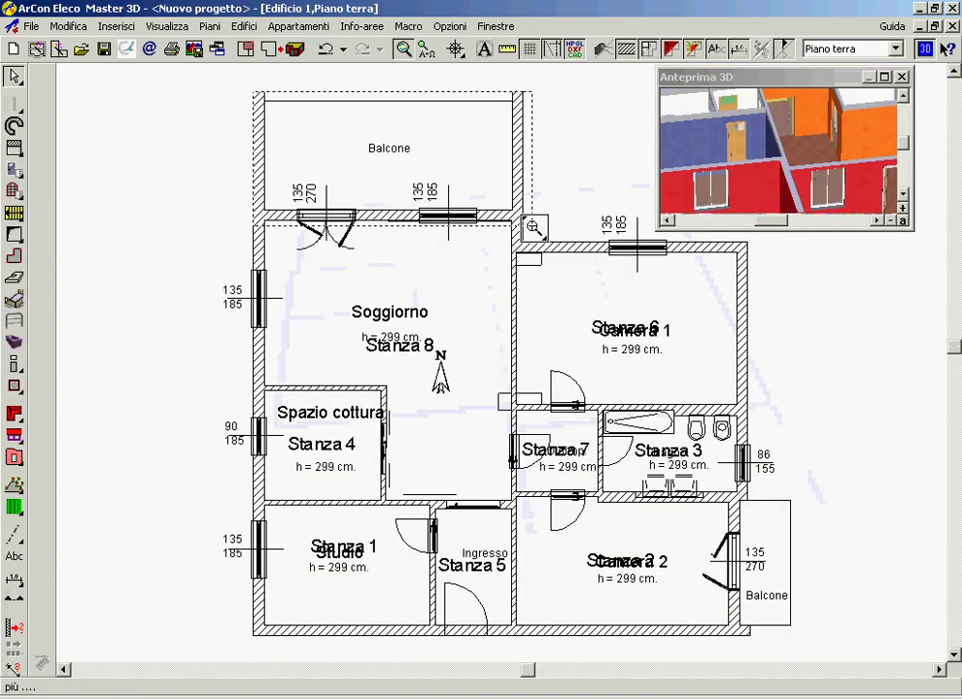
pyautogui.moveTo(254, 86); pyautogui.dragTo(531, 236)
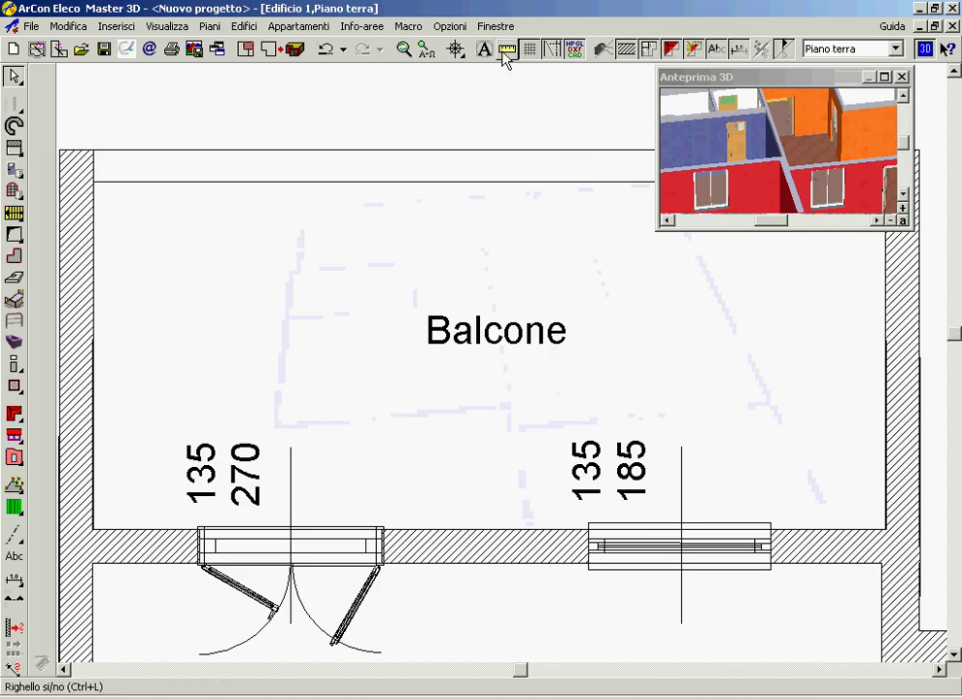
pyautogui.click(574, 47)
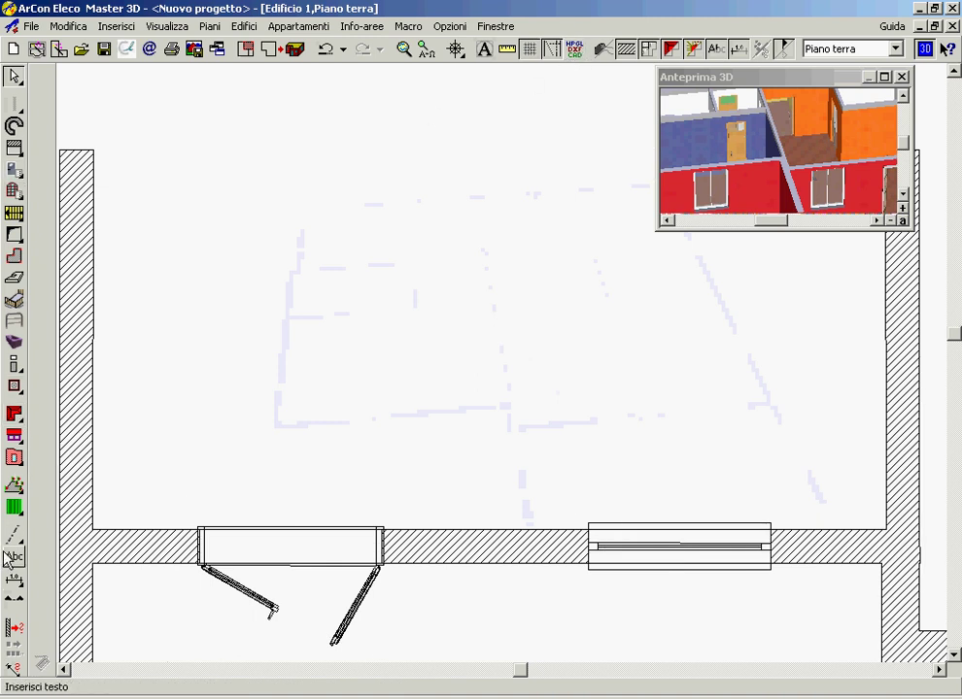
pyautogui.click(15, 302)
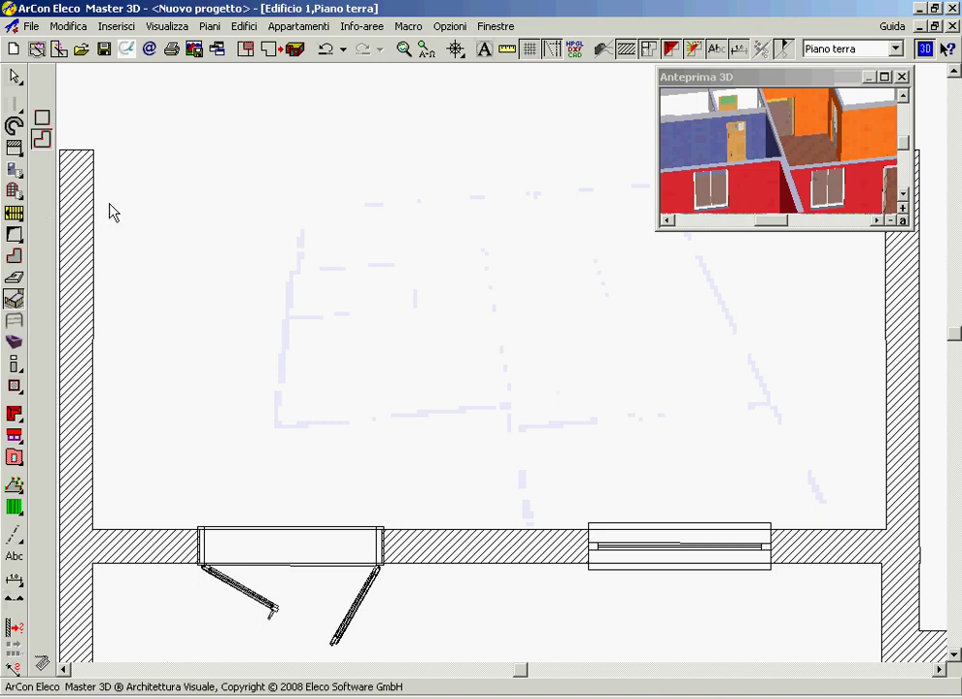
pyautogui.click(94, 152)
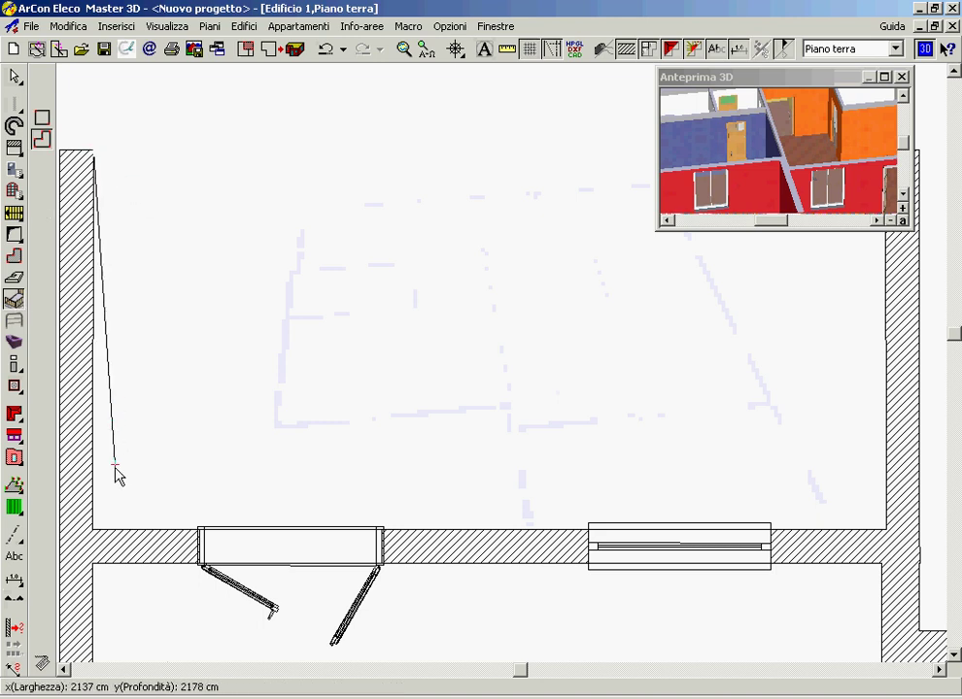
pyautogui.click(93, 531)
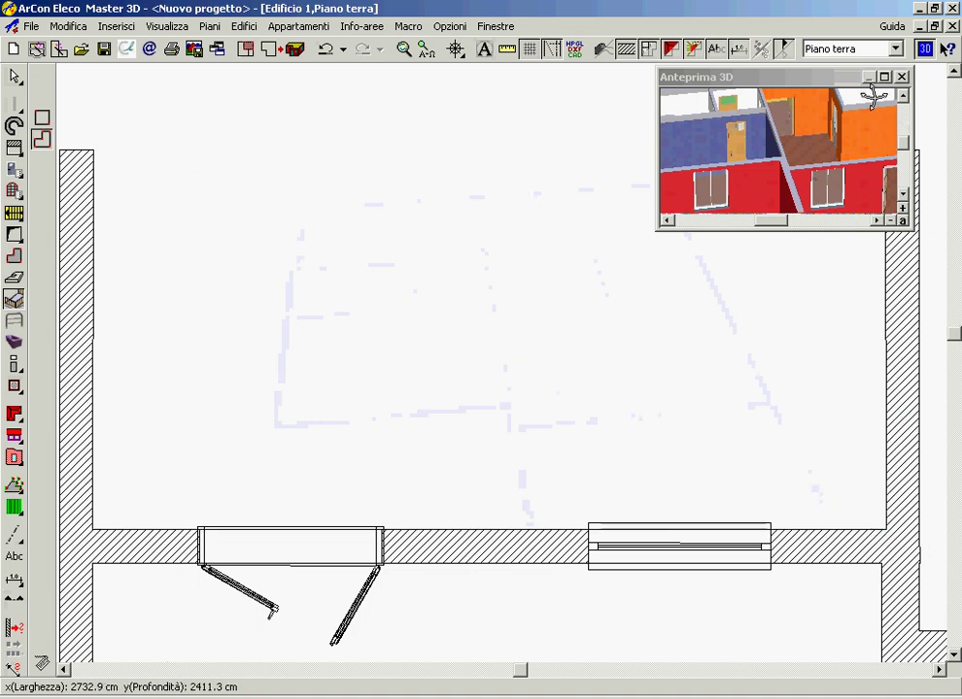
pyautogui.moveTo(841, 77)
pyautogui.mouseDown()
pyautogui.moveTo(717, 142)
pyautogui.moveTo(715, 159)
pyautogui.mouseUp()
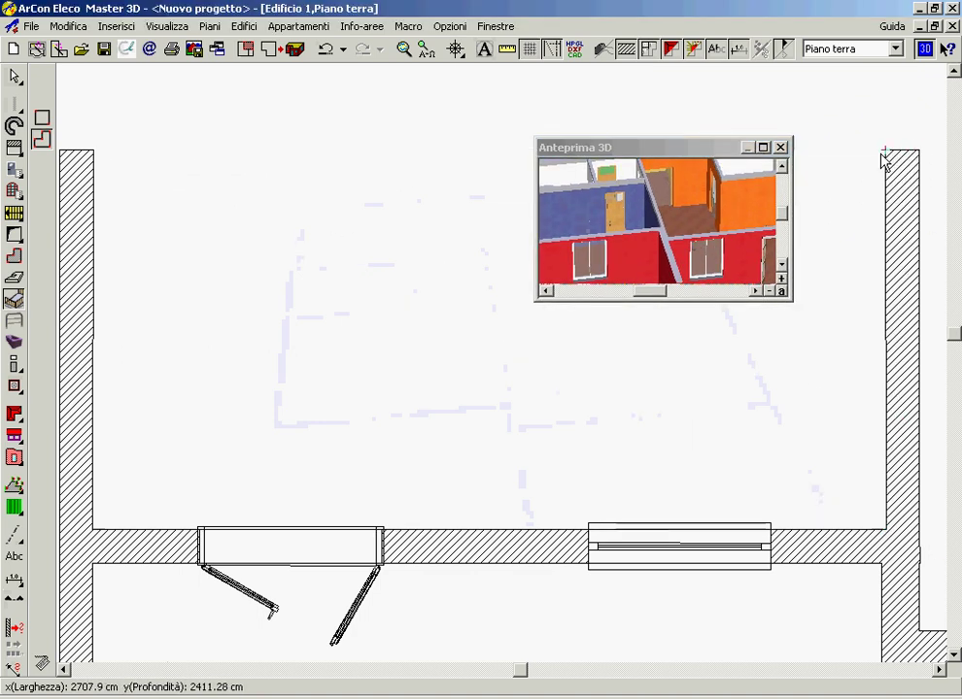
pyautogui.doubleClick(861, 190)
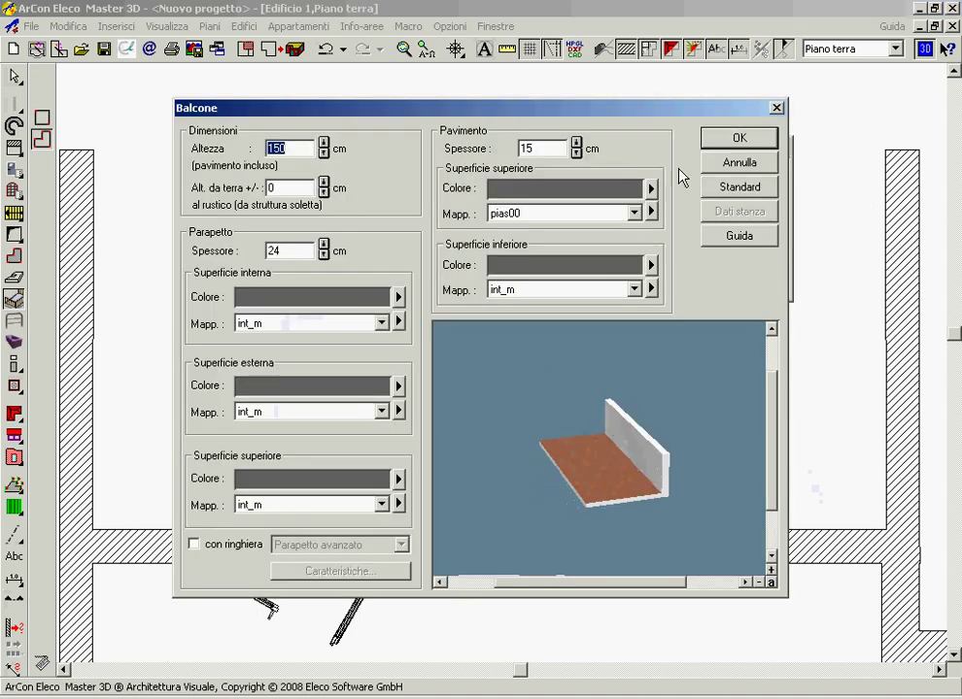
pyautogui.click(720, 144)
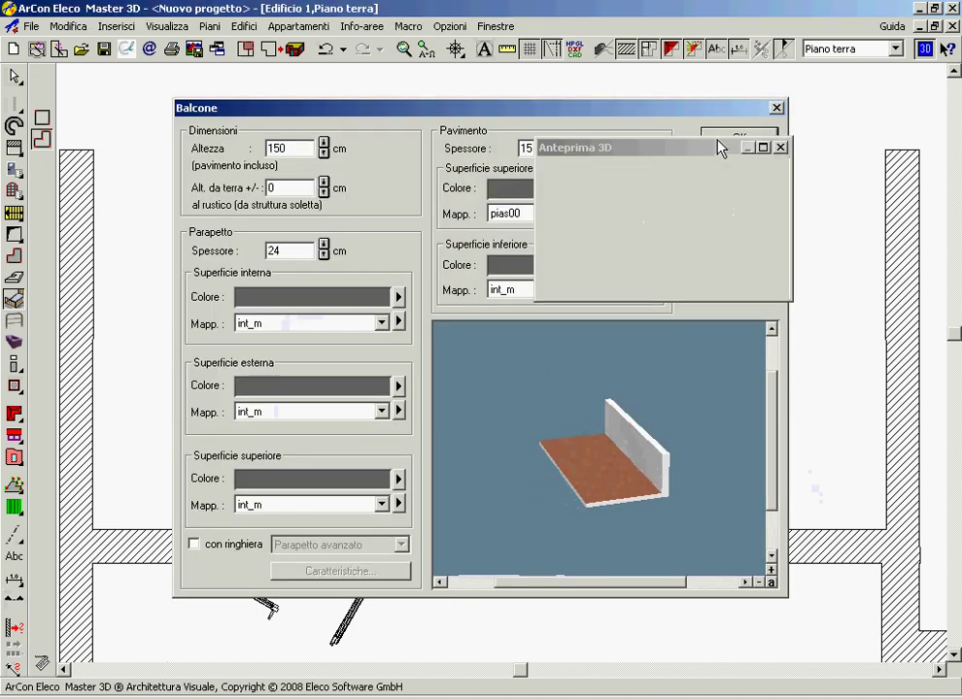
pyautogui.click(426, 49)
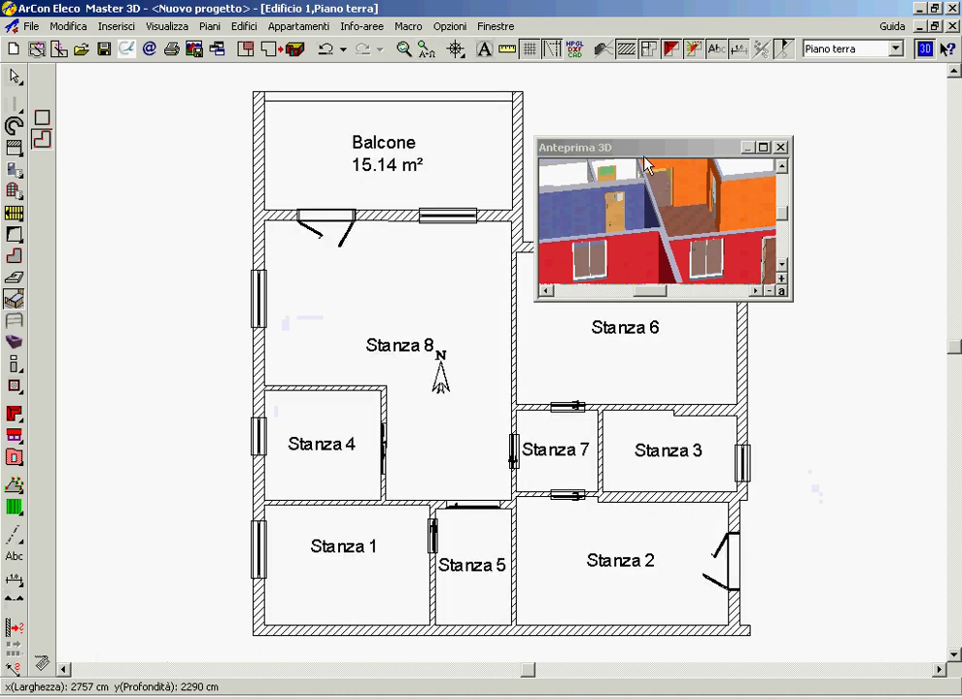
# Step: In 3D, copy the red outer-wall material onto the parapet's inner face, then return to 2D
pyautogui.moveTo(670, 147); pyautogui.dragTo(743, 113)
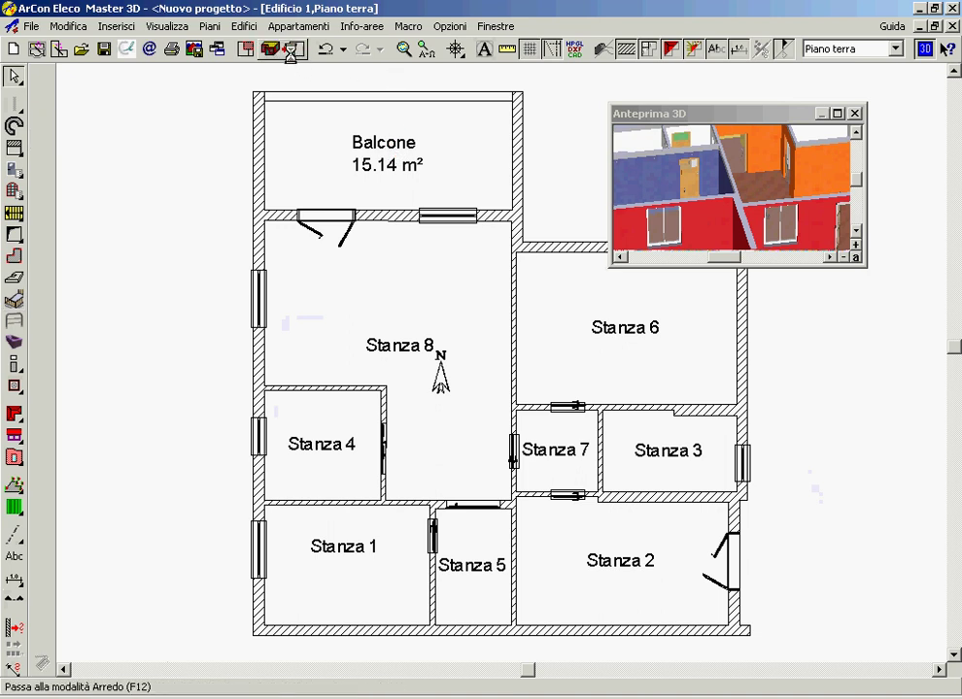
pyautogui.press('F12')
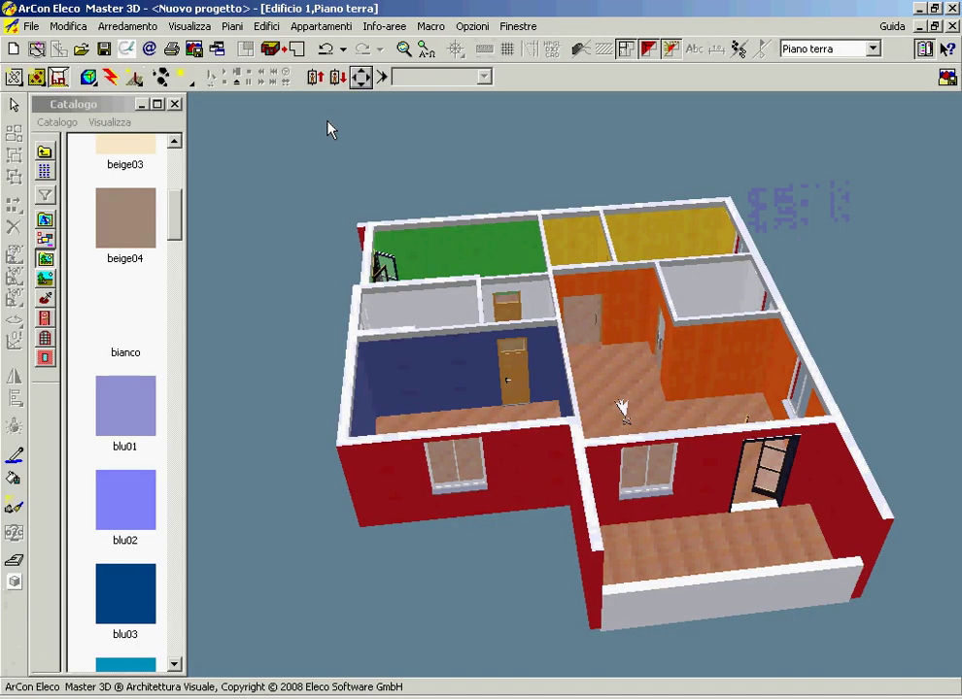
pyautogui.click(14, 454)
pyautogui.click(592, 578)
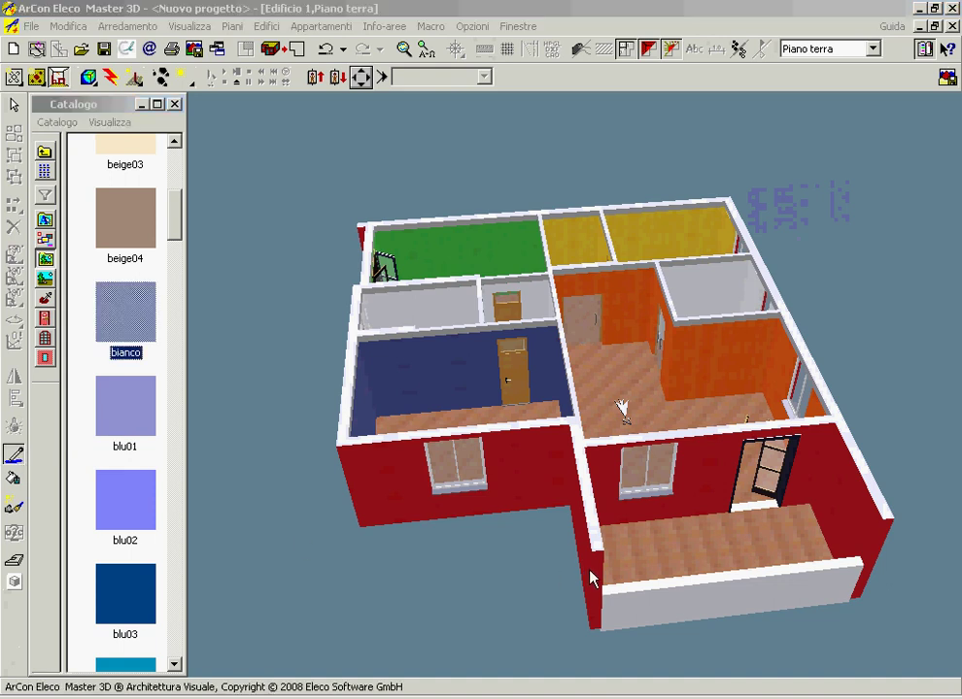
pyautogui.click(647, 585)
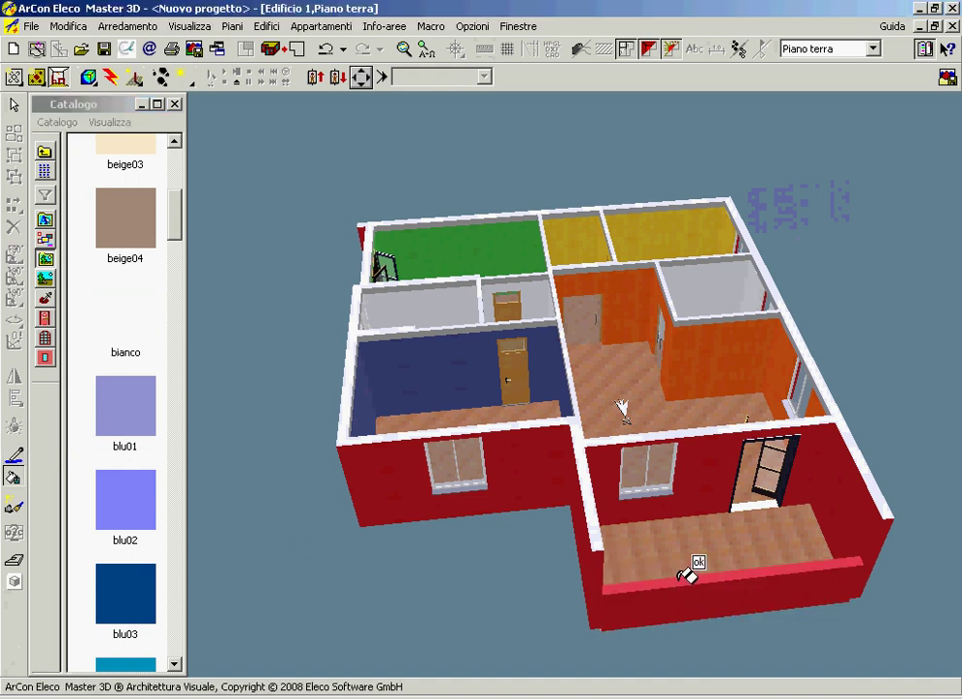
pyautogui.click(291, 49)
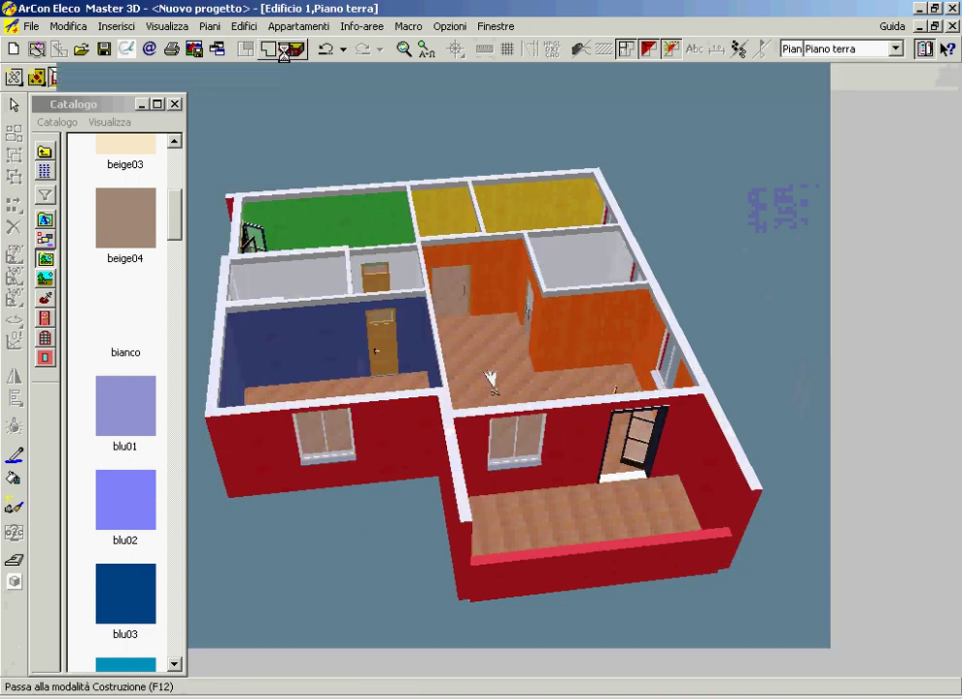